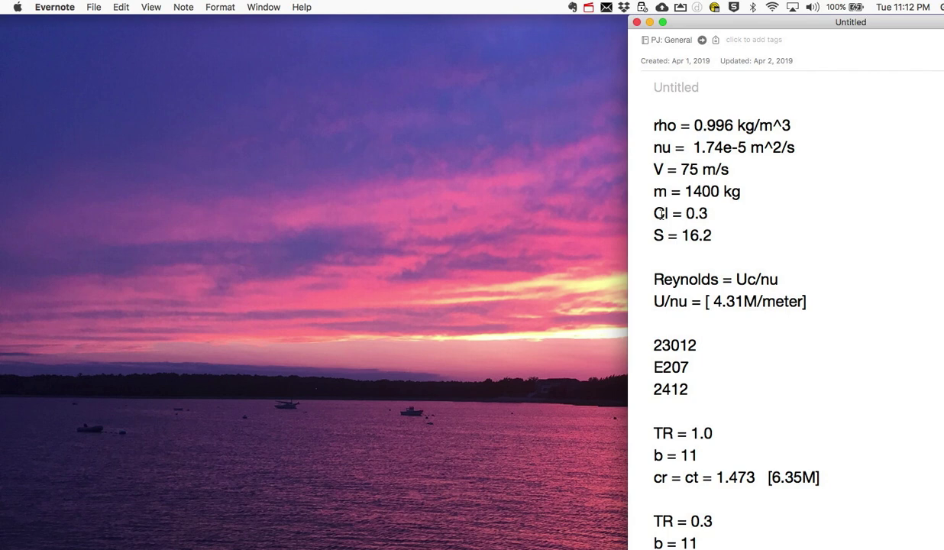
Review the note's lift coefficient and kinematic viscosity, then the list of three airfoils.
{"action": "left_click_drag", "start_coordinate": [642, 214], "coordinate": [708, 213]}
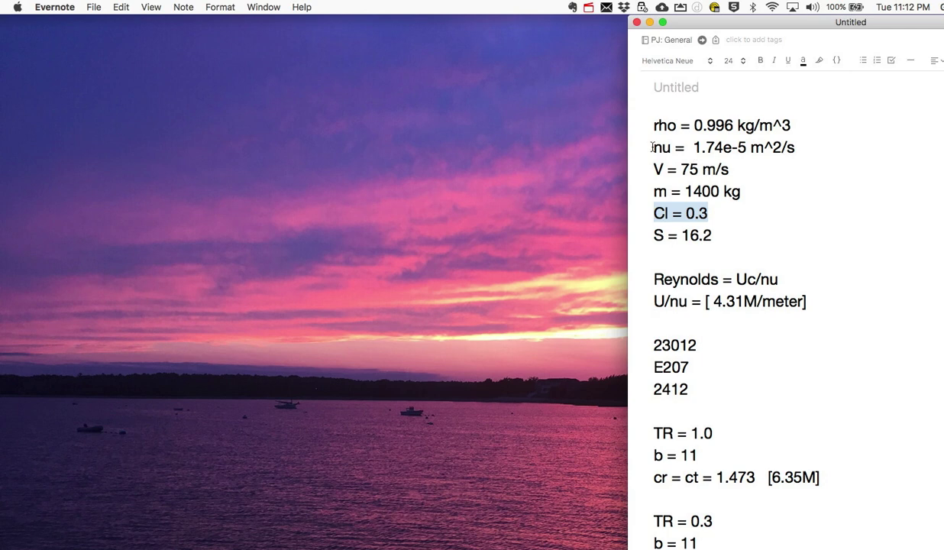
{"action": "left_click_drag", "start_coordinate": [652, 147], "coordinate": [740, 148]}
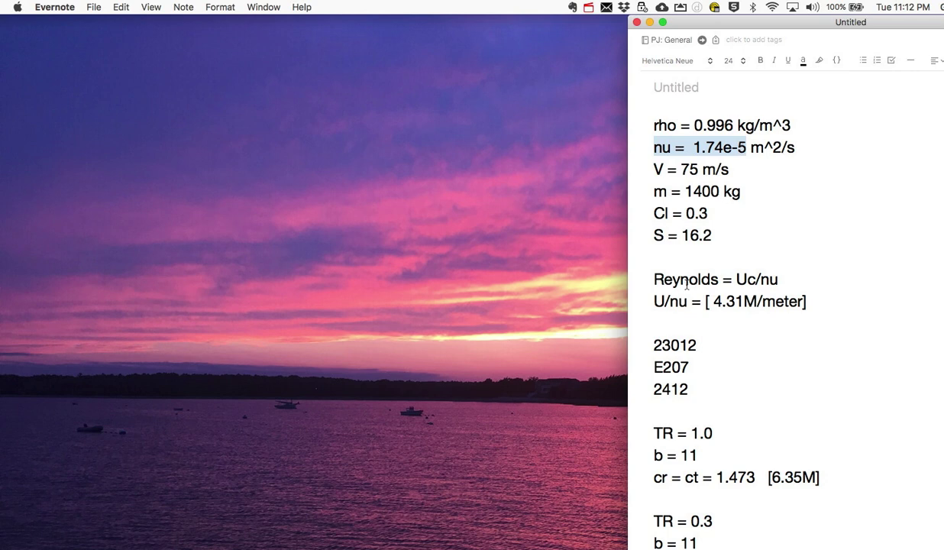
{"action": "scroll", "coordinate": [687, 284], "scroll_direction": "down", "scroll_amount": 3}
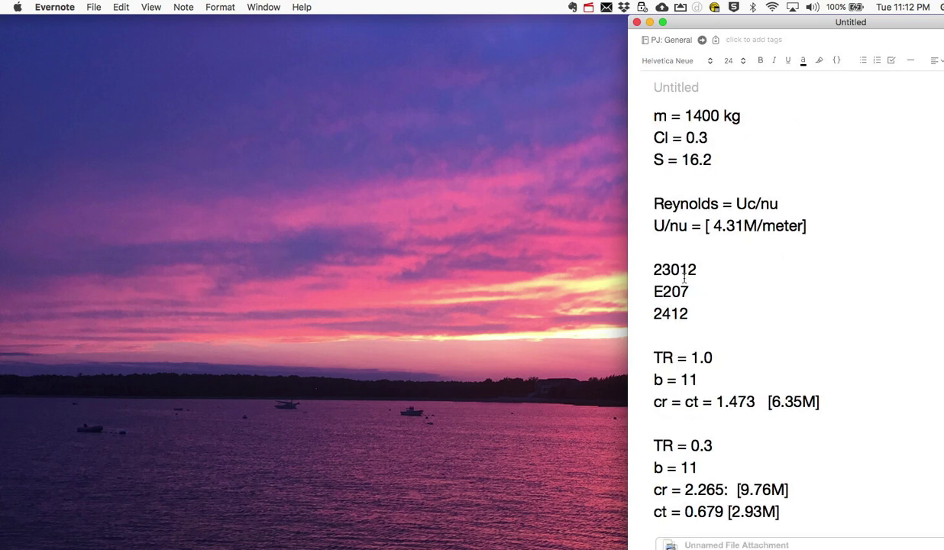
{"action": "double_click", "coordinate": [654, 269]}
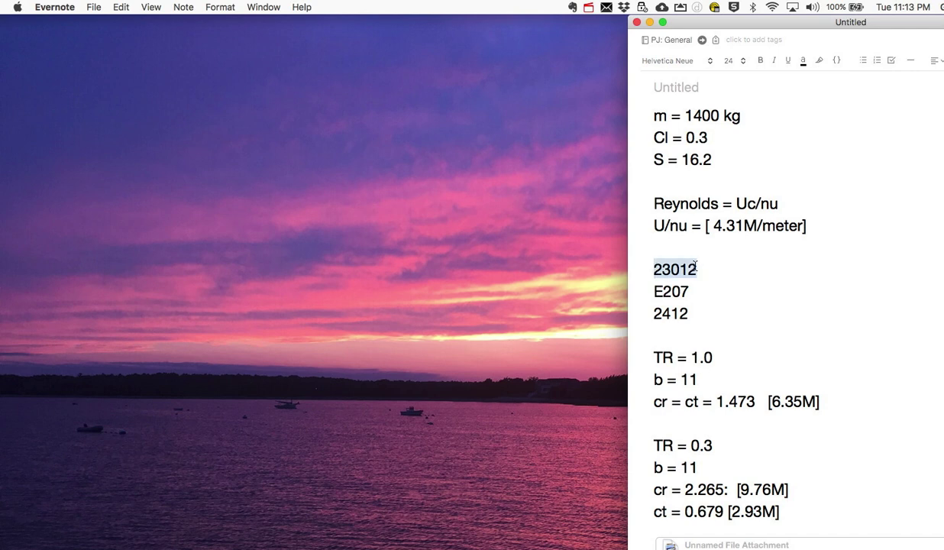
{"action": "double_click", "coordinate": [663, 291]}
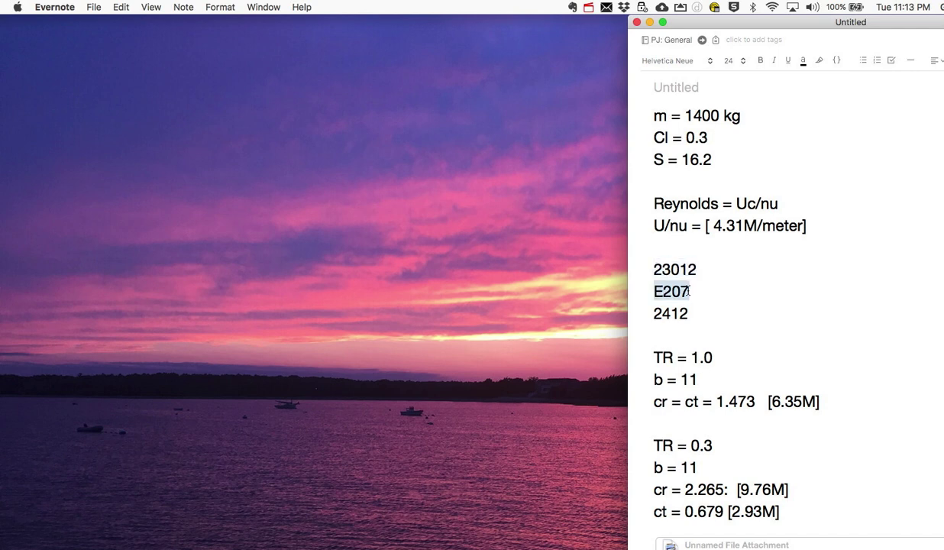
{"action": "double_click", "coordinate": [697, 313]}
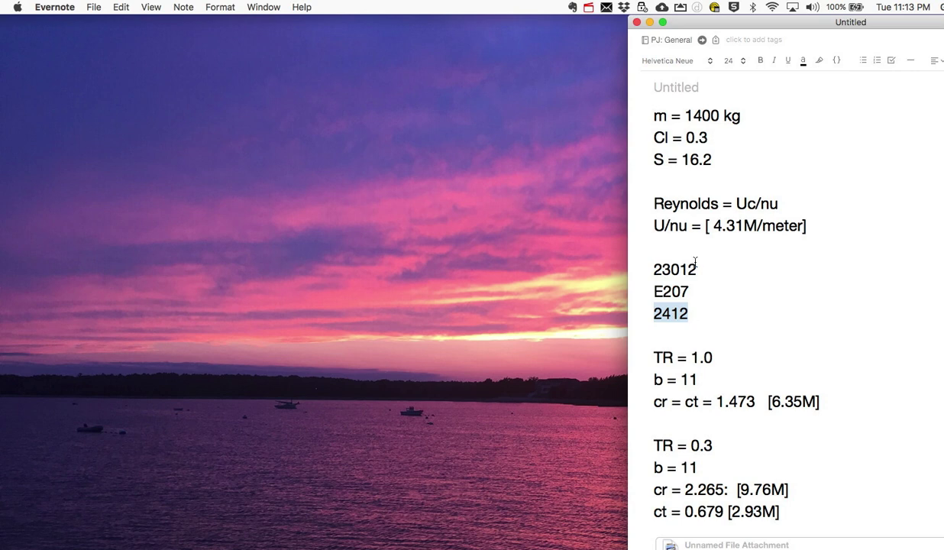
{"action": "scroll", "coordinate": [695, 262], "scroll_direction": "down", "scroll_amount": 3}
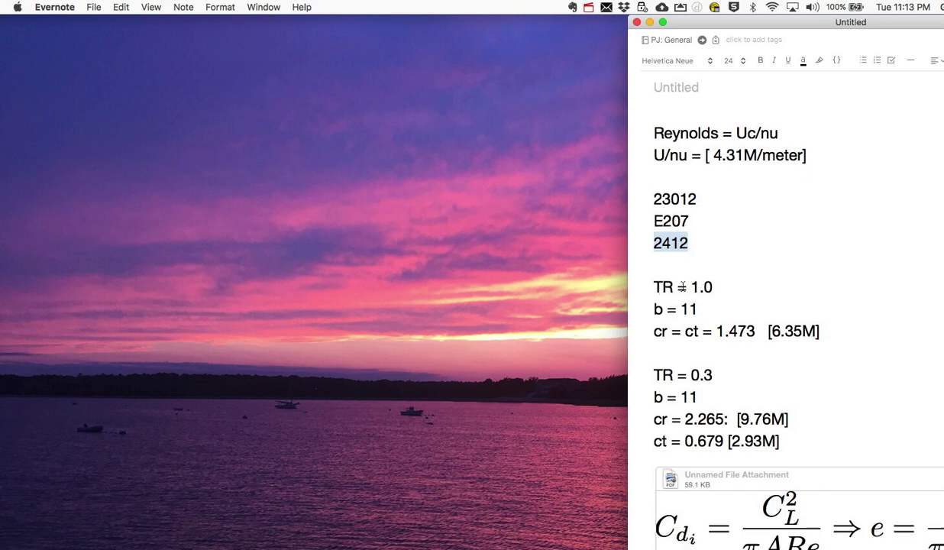
Examine the taper ratio and root and tip chord entries of the untapered wing in the note.
{"action": "left_click_drag", "start_coordinate": [654, 287], "coordinate": [721, 286]}
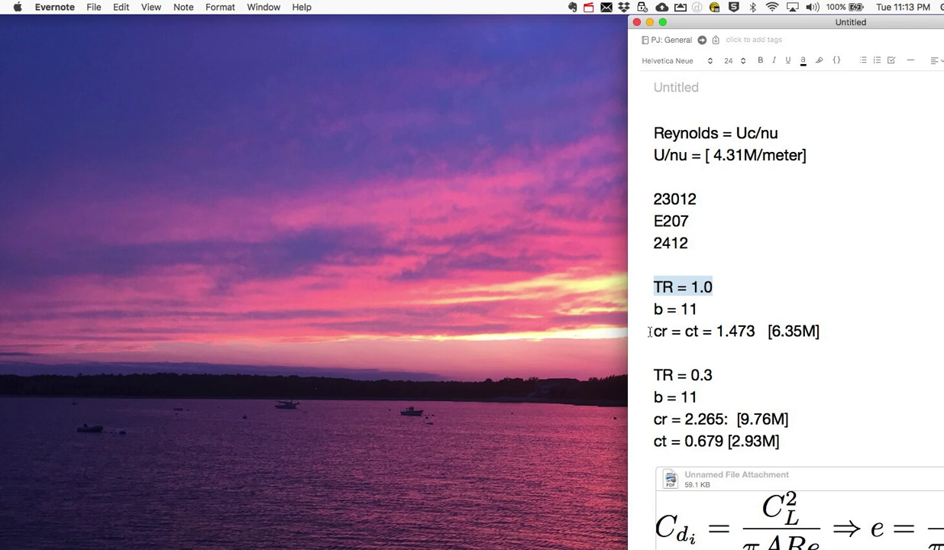
{"action": "left_click_drag", "start_coordinate": [649, 331], "coordinate": [755, 331]}
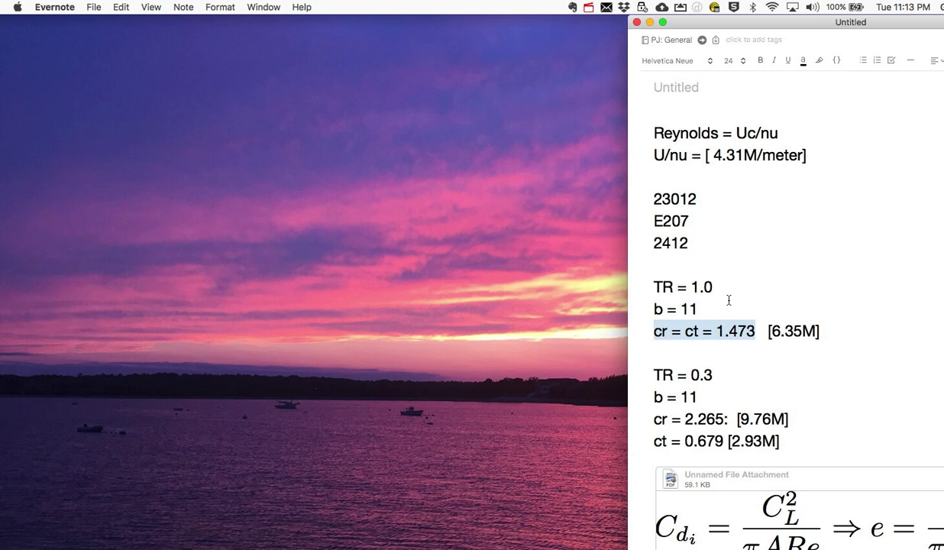
{"action": "scroll", "coordinate": [724, 300], "scroll_direction": "down", "scroll_amount": 3}
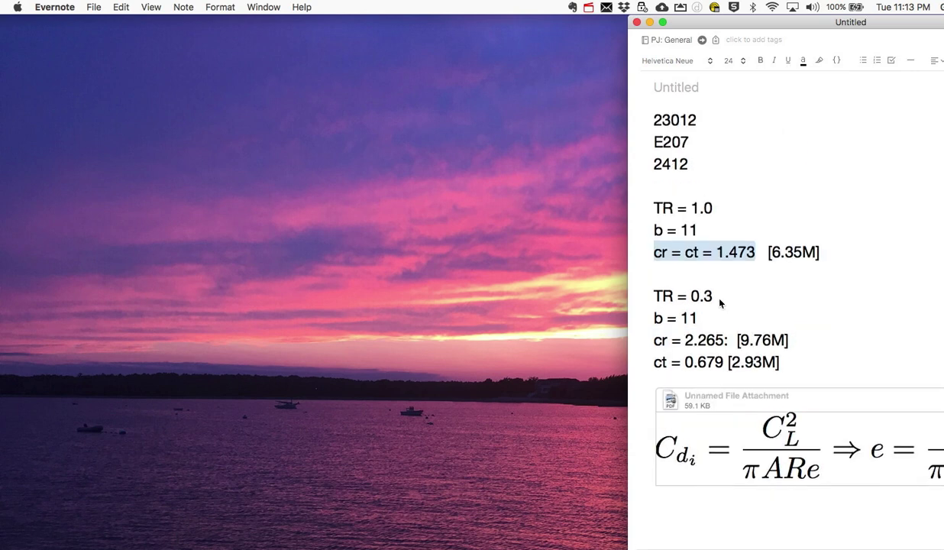
{"action": "scroll", "coordinate": [719, 303], "scroll_direction": "up", "scroll_amount": 4}
{"action": "scroll", "coordinate": [715, 304], "scroll_direction": "down", "scroll_amount": 2}
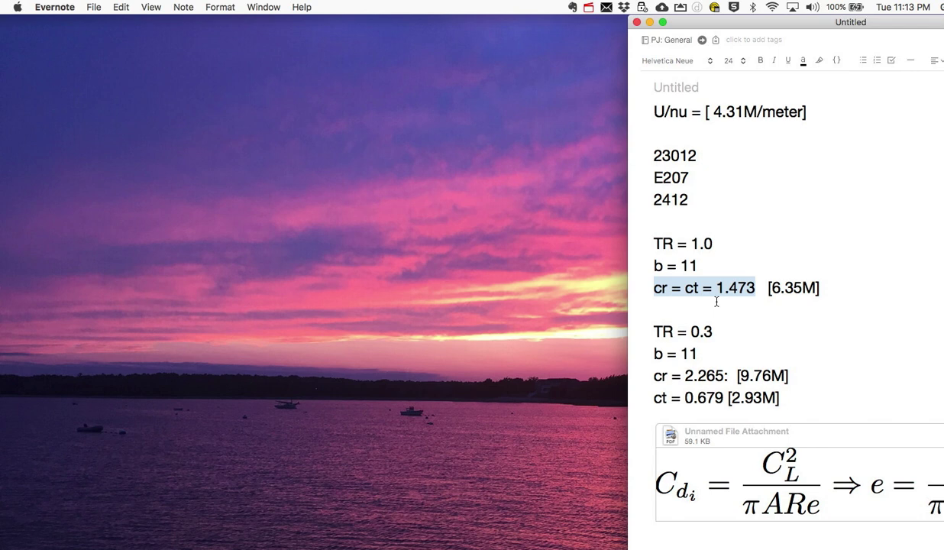
Examine the design lift coefficient entry among the flight conditions at the start of the note.
{"action": "scroll", "coordinate": [718, 304], "scroll_direction": "up", "scroll_amount": 7}
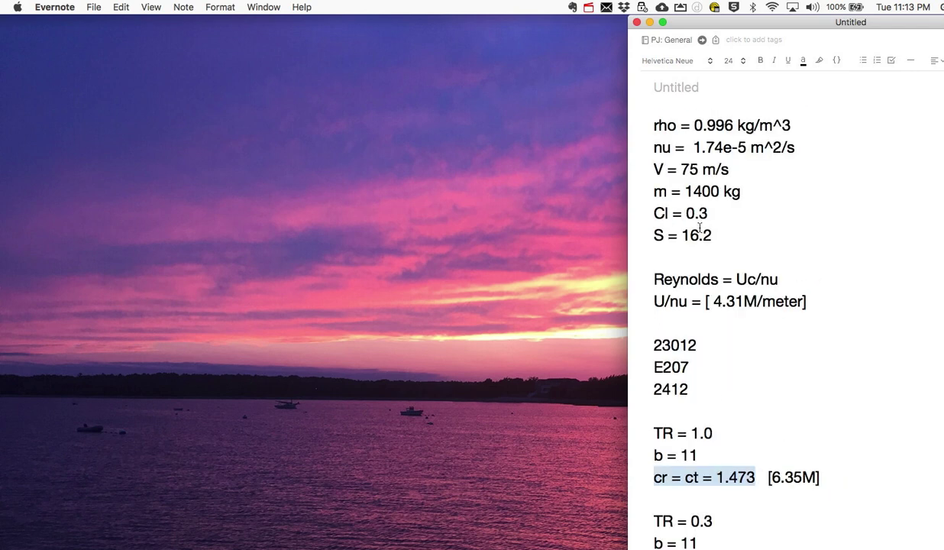
{"action": "double_click", "coordinate": [708, 214]}
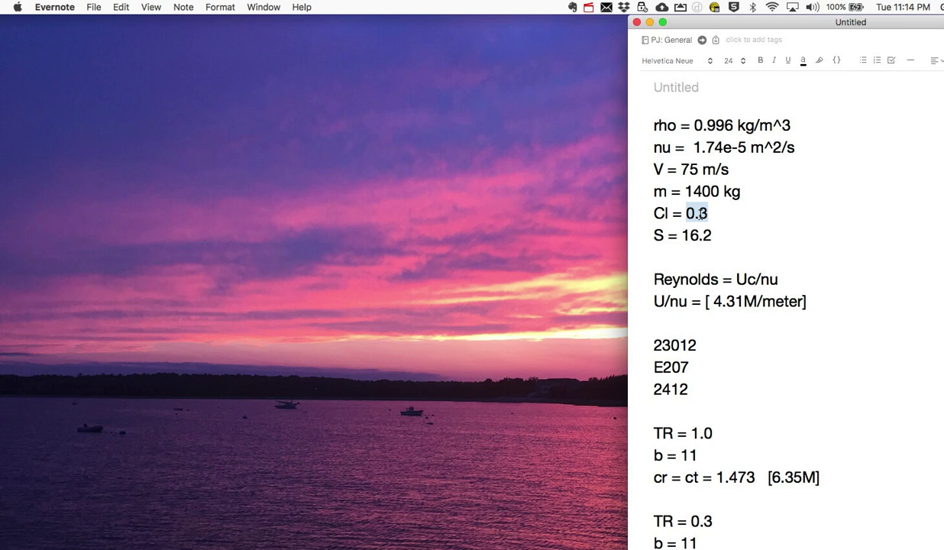
{"action": "left_click", "coordinate": [661, 211]}
{"action": "left_click_drag", "start_coordinate": [654, 213], "coordinate": [709, 214]}
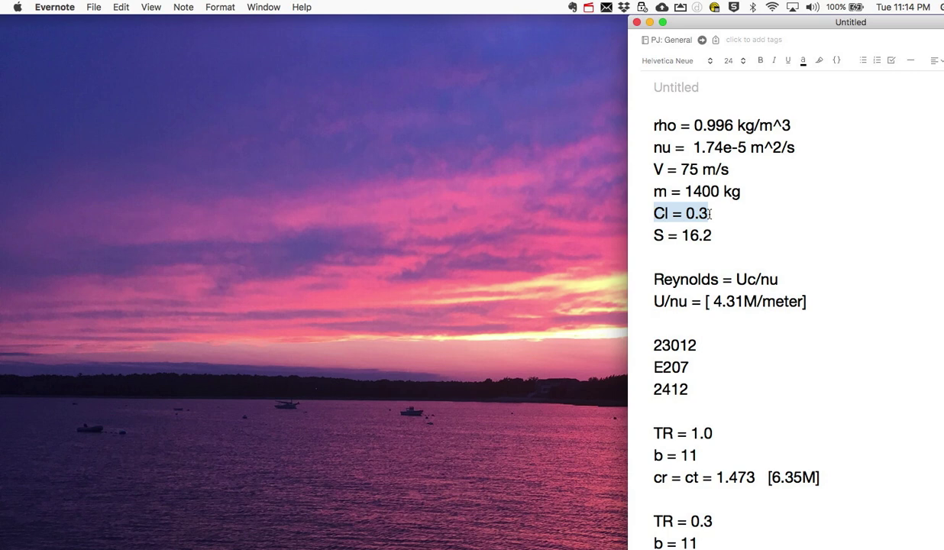
{"action": "left_click", "coordinate": [653, 214]}
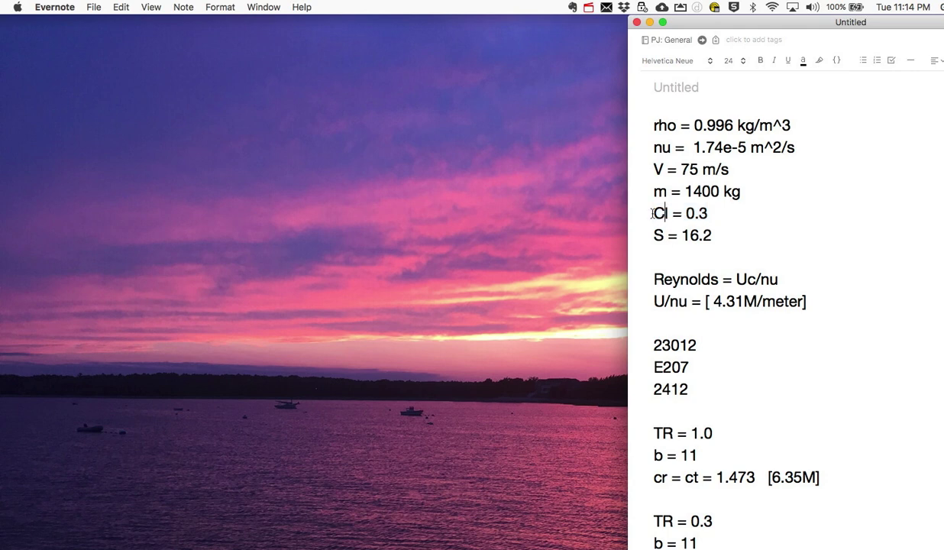
{"action": "left_click_drag", "start_coordinate": [653, 214], "coordinate": [708, 213]}
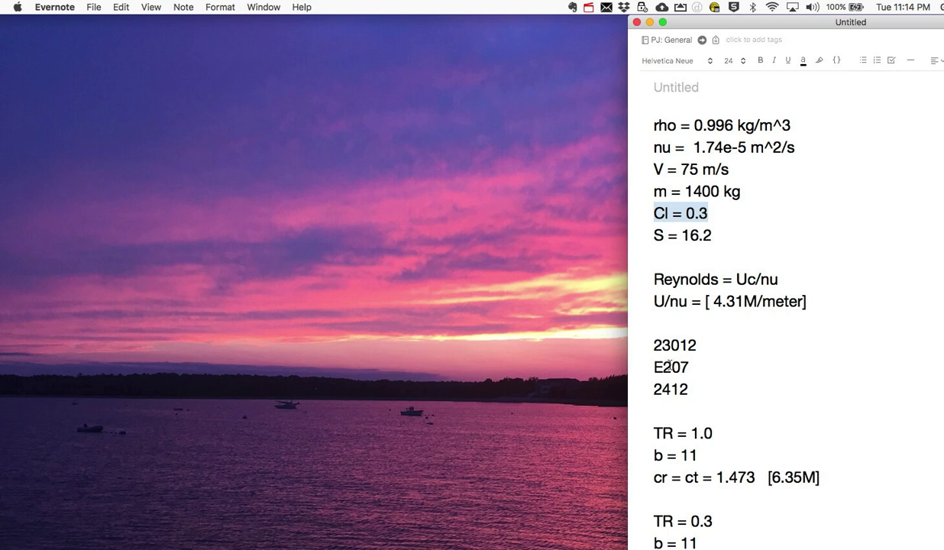
Compare the root and tip chords of the TR = 0.3 wing with the chord of the TR = 1.0 wing.
{"action": "scroll", "coordinate": [699, 317], "scroll_direction": "down", "scroll_amount": 5}
{"action": "scroll", "coordinate": [670, 314], "scroll_direction": "up", "scroll_amount": 4}
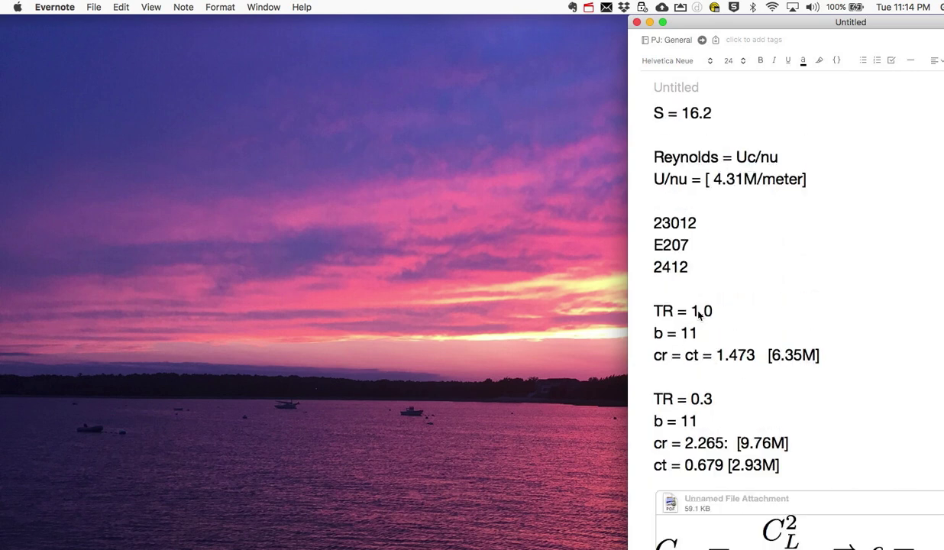
{"action": "scroll", "coordinate": [698, 310], "scroll_direction": "up", "scroll_amount": 1}
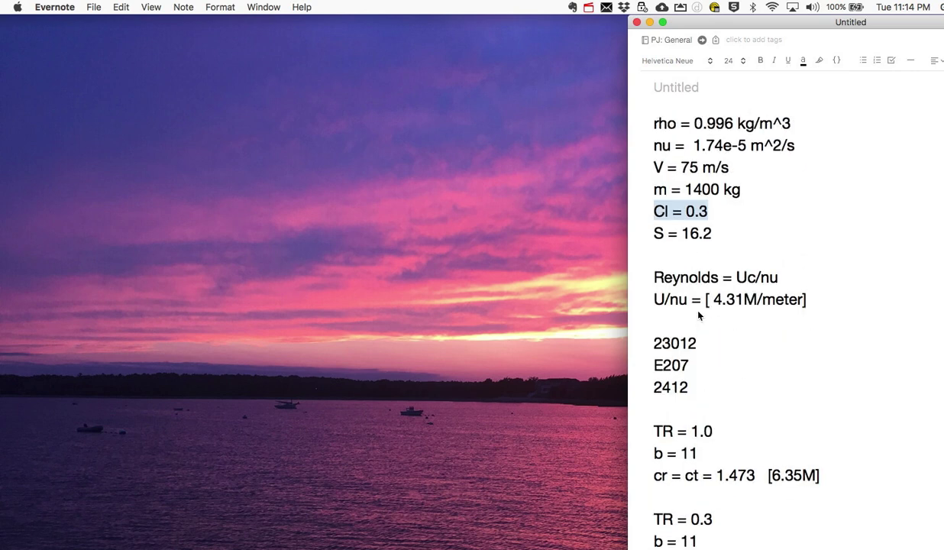
{"action": "scroll", "coordinate": [670, 313], "scroll_direction": "down", "scroll_amount": 3}
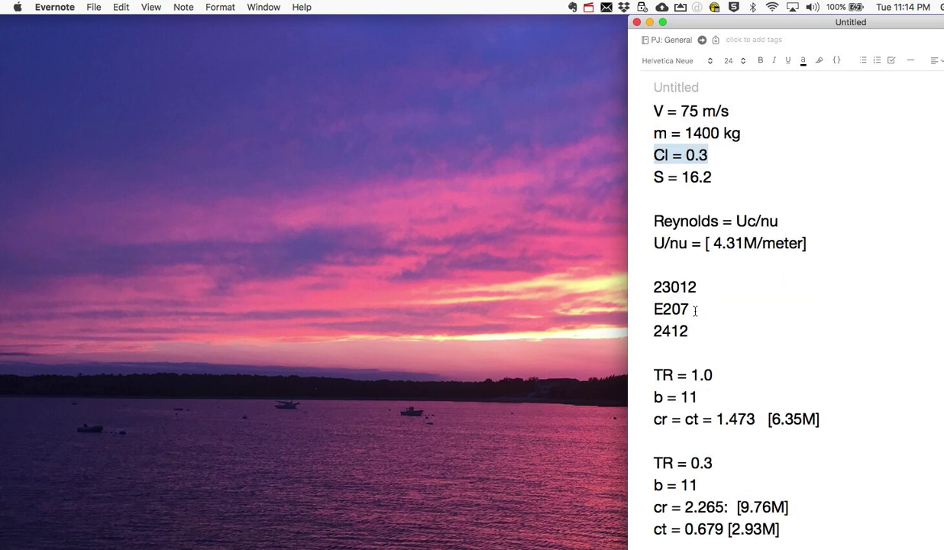
{"action": "left_click_drag", "start_coordinate": [632, 350], "coordinate": [686, 351]}
{"action": "left_click_drag", "start_coordinate": [633, 437], "coordinate": [714, 441]}
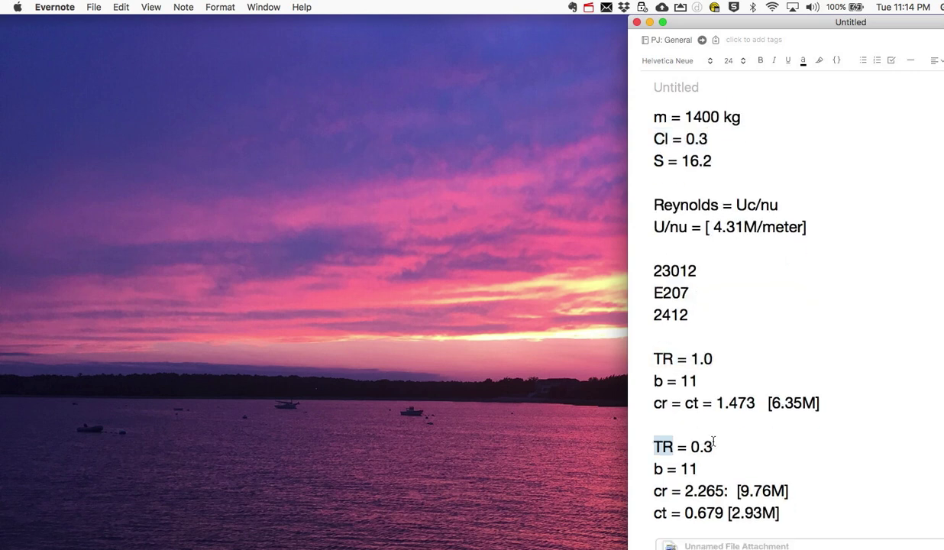
{"action": "scroll", "coordinate": [718, 336], "scroll_direction": "down", "scroll_amount": 1}
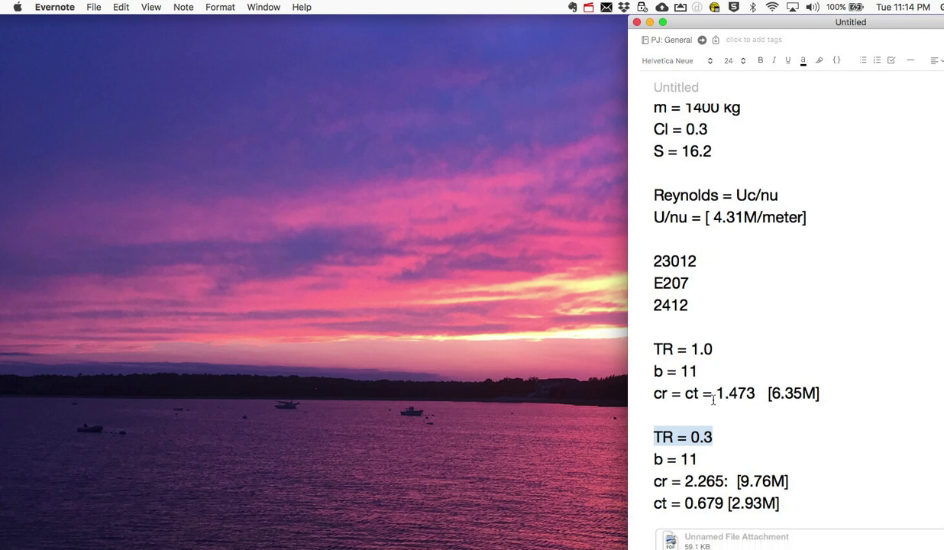
{"action": "left_click_drag", "start_coordinate": [717, 394], "coordinate": [733, 395]}
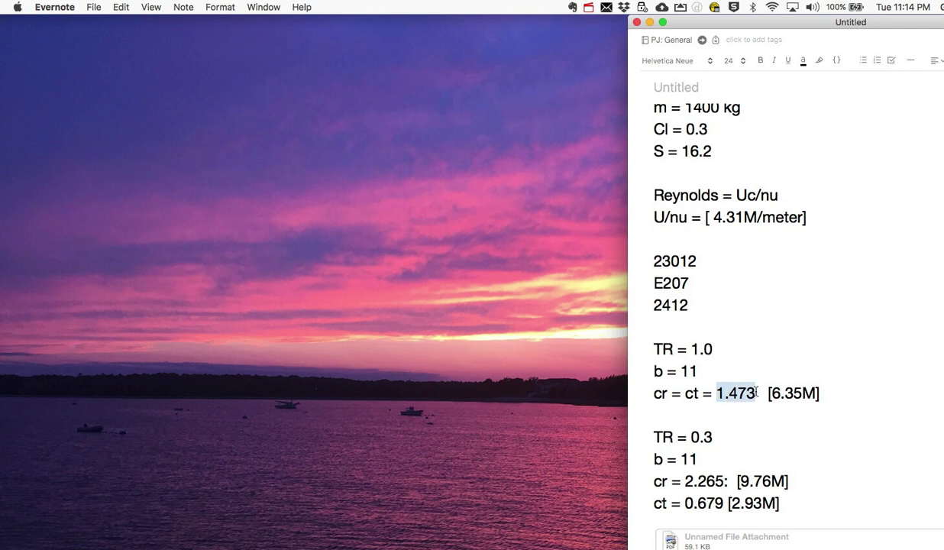
{"action": "left_click", "coordinate": [686, 504]}
{"action": "double_click", "coordinate": [709, 503]}
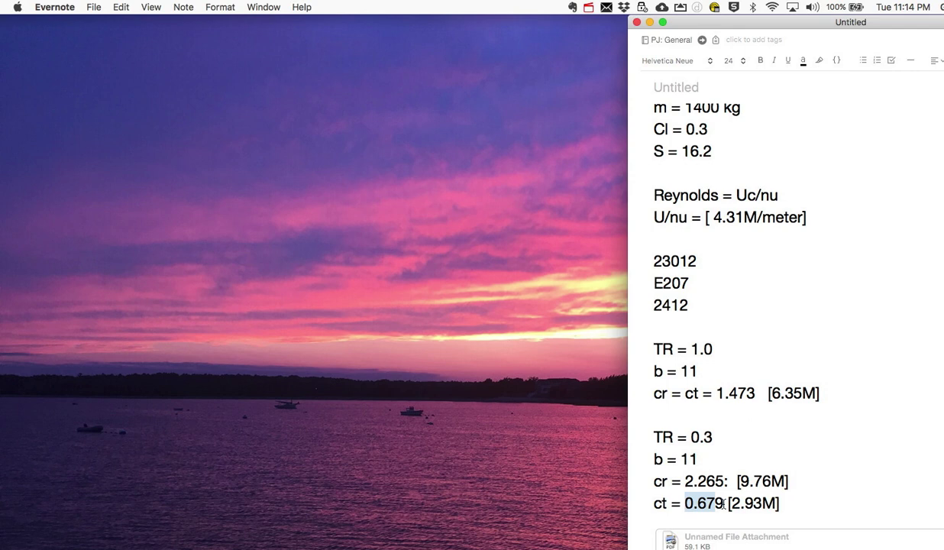
{"action": "left_click", "coordinate": [686, 481]}
{"action": "double_click", "coordinate": [703, 482]}
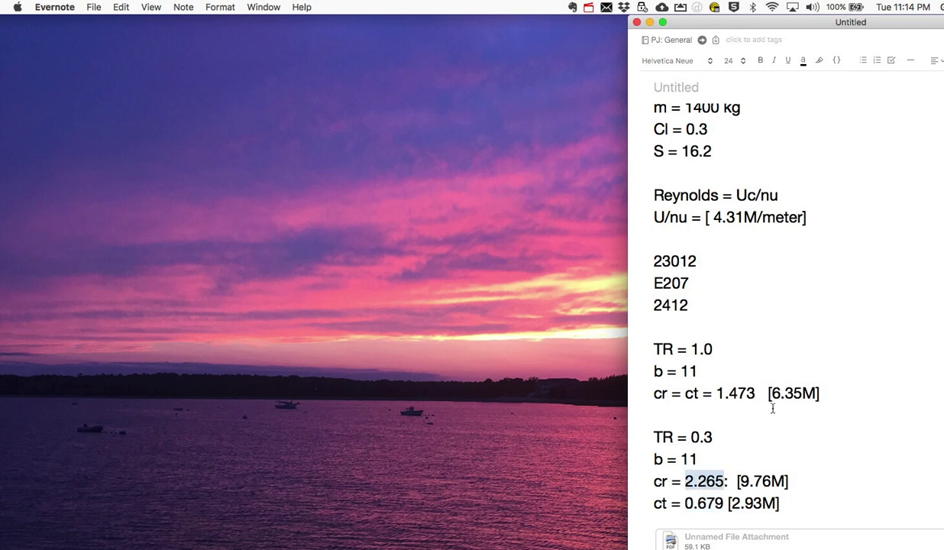
Examine the bracketed root and tip Reynolds numbers noted for the TR = 0.3 wing.
{"action": "scroll", "coordinate": [728, 305], "scroll_direction": "up", "scroll_amount": 5}
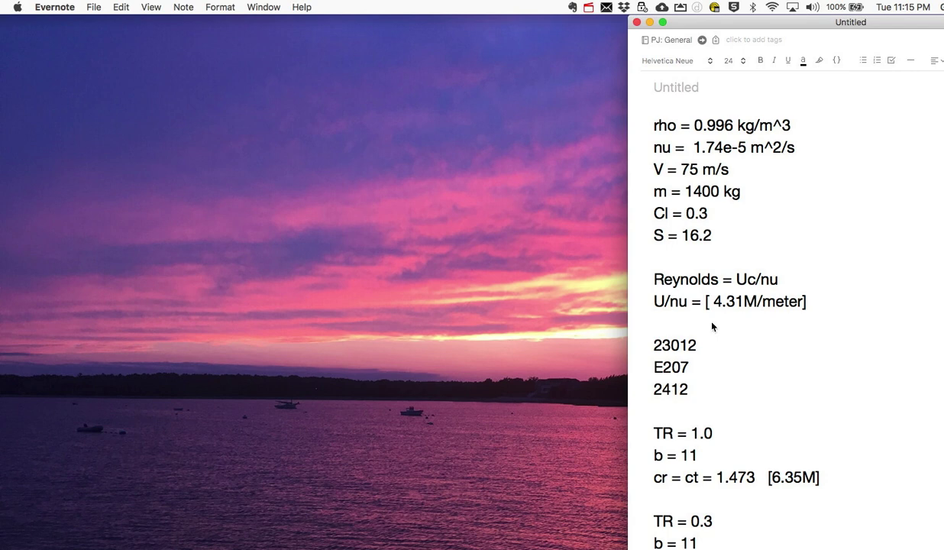
{"action": "scroll", "coordinate": [711, 326], "scroll_direction": "down", "scroll_amount": 5}
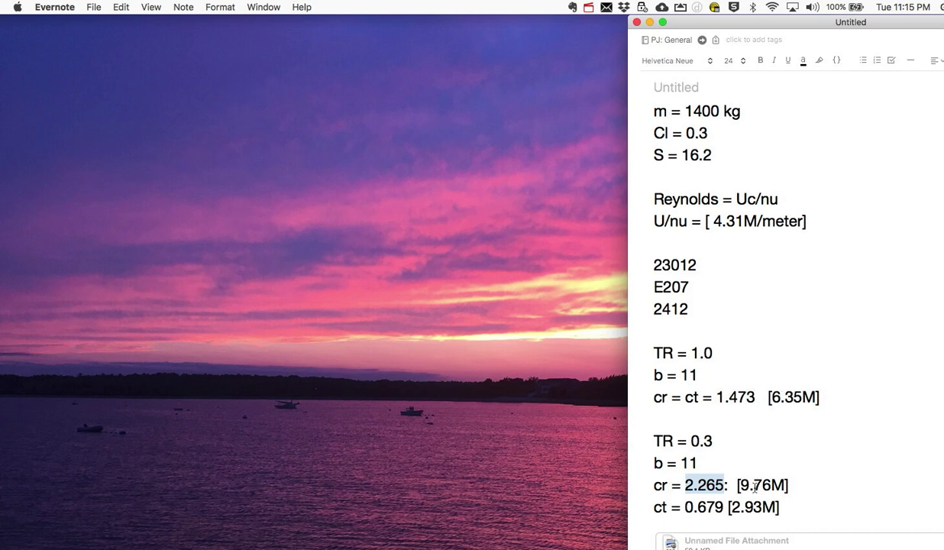
{"action": "left_click", "coordinate": [729, 507]}
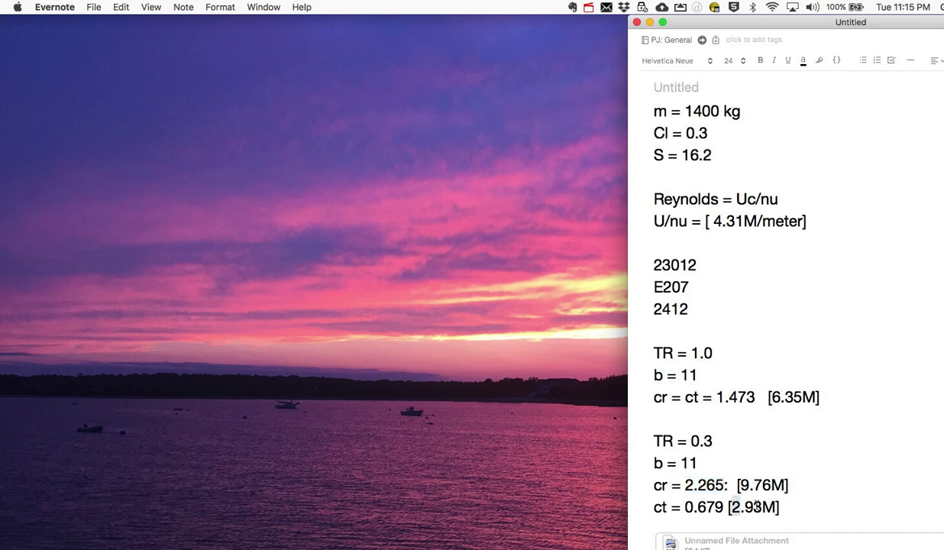
{"action": "left_click", "coordinate": [740, 485]}
{"action": "double_click", "coordinate": [754, 484]}
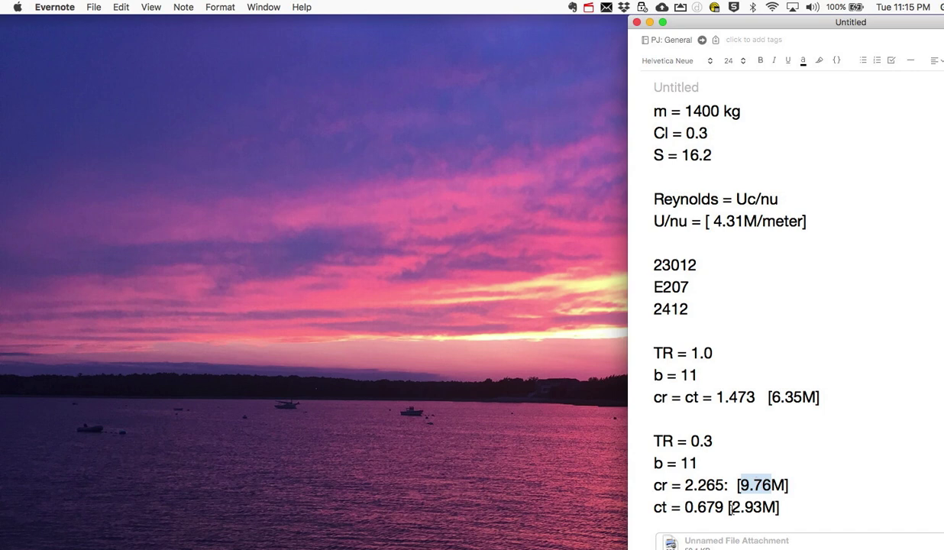
{"action": "double_click", "coordinate": [745, 507]}
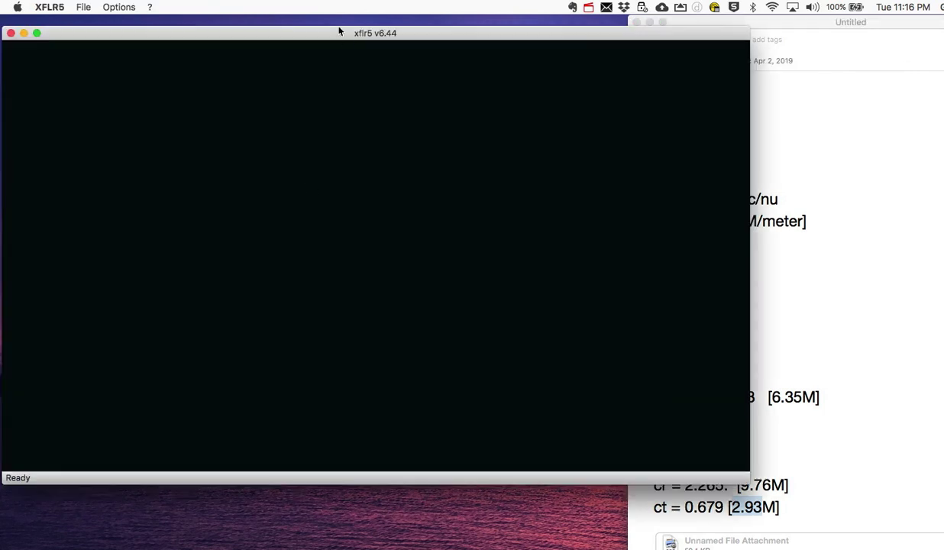
Switch to XFLR5, open the XFoil Direct Analysis module and position the main window just below the menu bar.
{"action": "left_click_drag", "start_coordinate": [343, 31], "coordinate": [340, 22]}
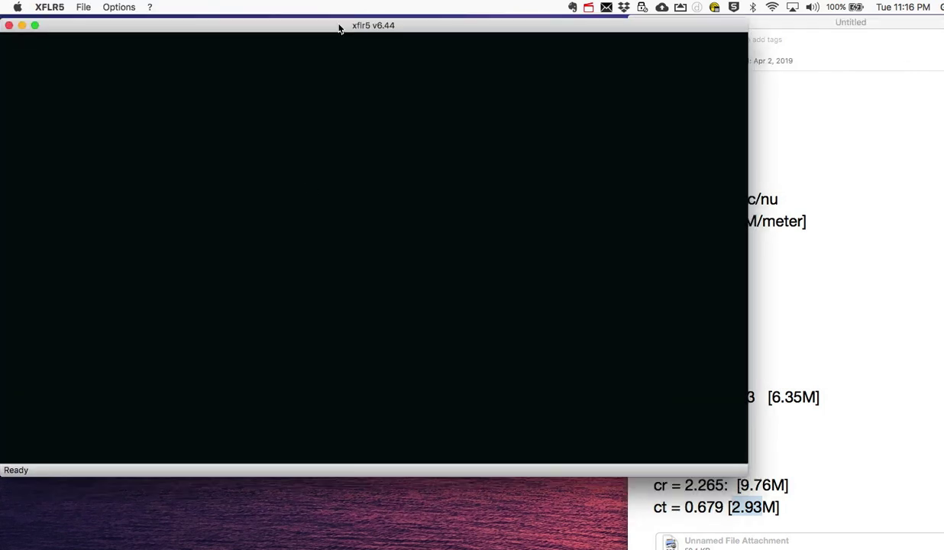
{"action": "left_click", "coordinate": [89, 7]}
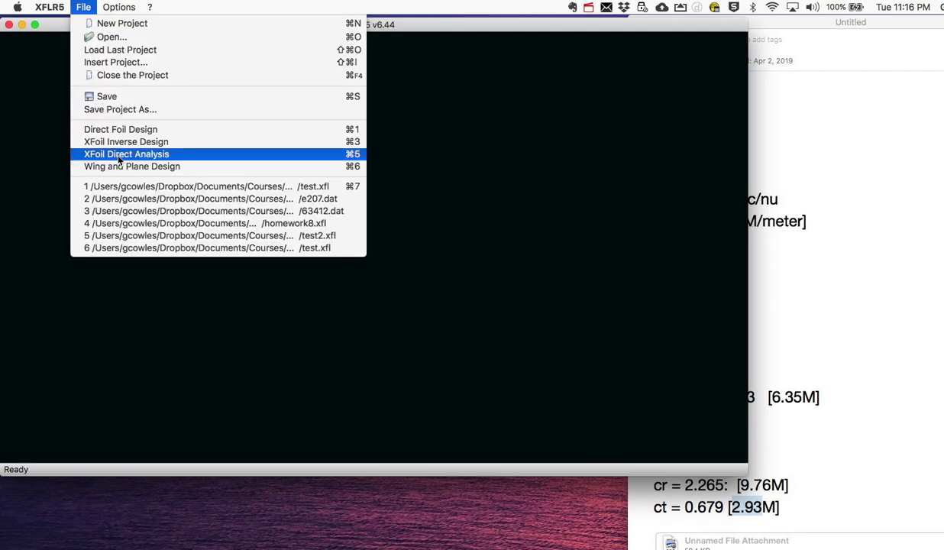
{"action": "left_click", "coordinate": [285, 157]}
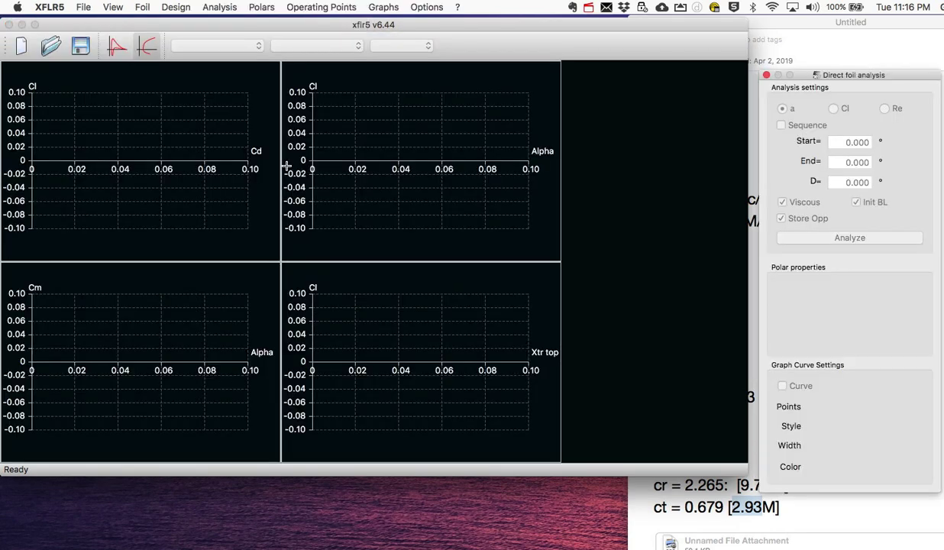
{"action": "left_click_drag", "start_coordinate": [148, 29], "coordinate": [148, 26]}
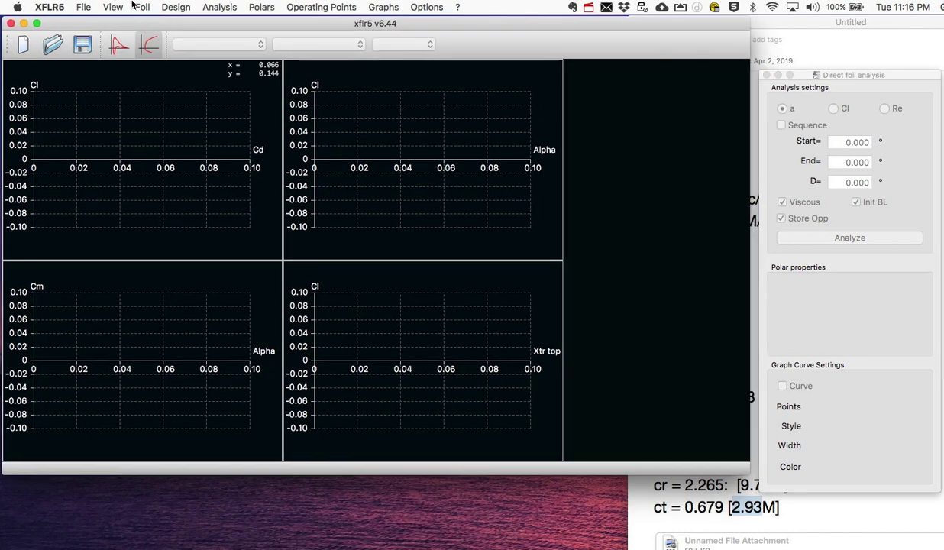
{"action": "left_click", "coordinate": [145, 8]}
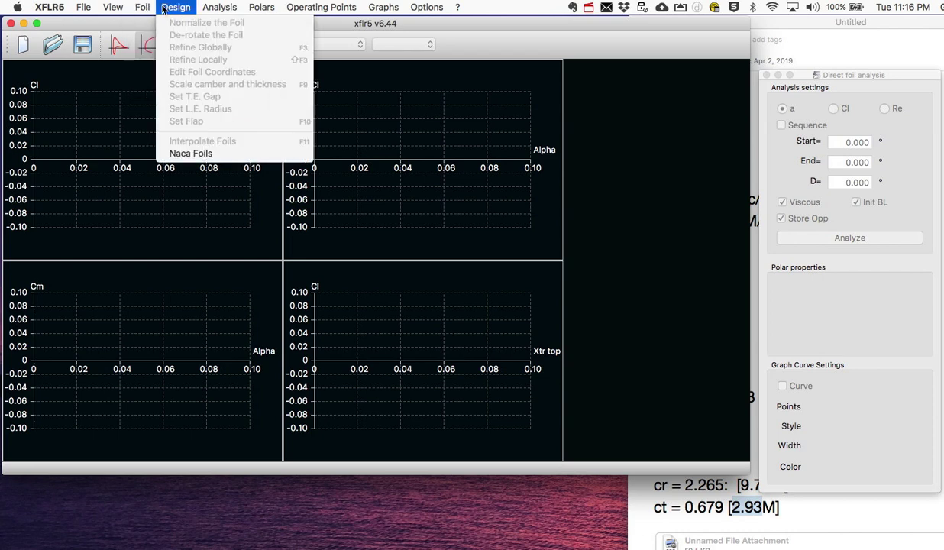
{"action": "left_click", "coordinate": [120, 29]}
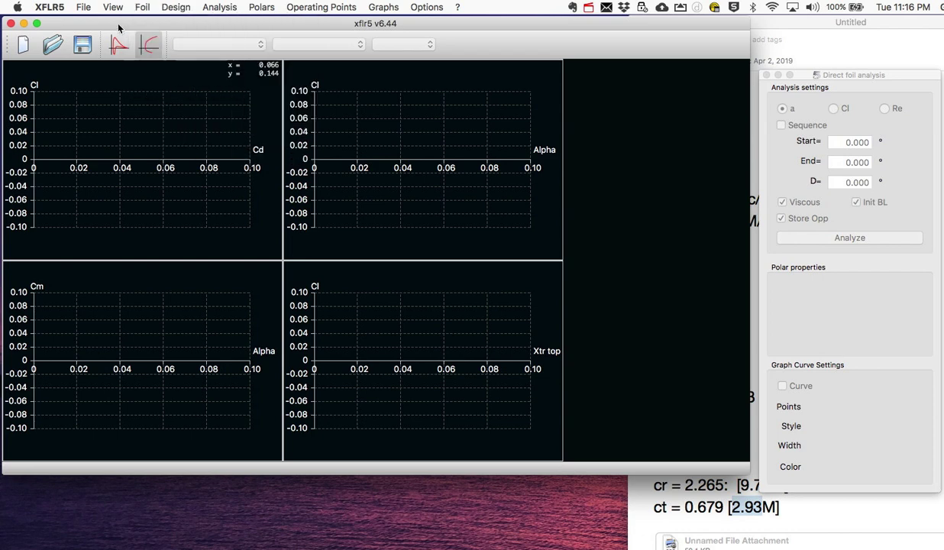
Switch to the Evernote note and examine the last two digits of 23012 and 2412, plus the E207 entry.
{"action": "left_click", "coordinate": [177, 7]}
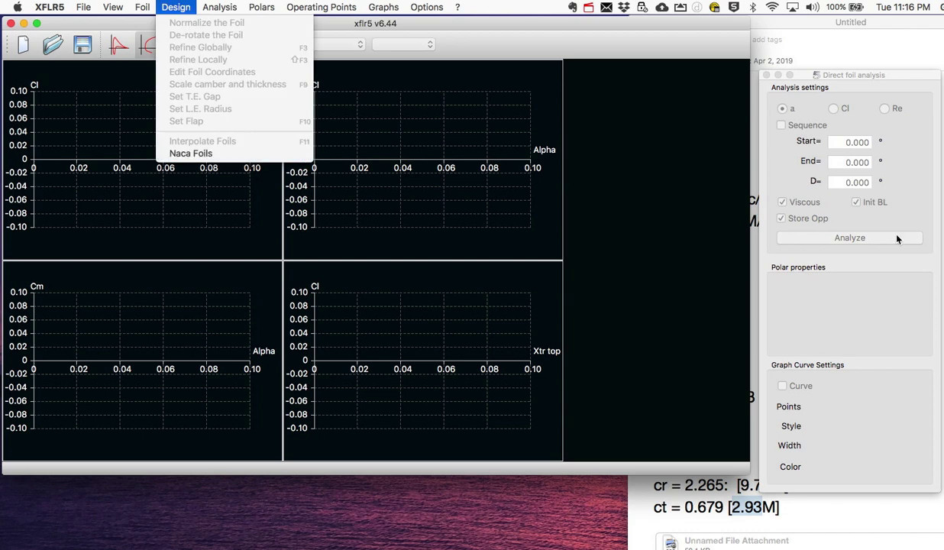
{"action": "key", "text": "super+Tab"}
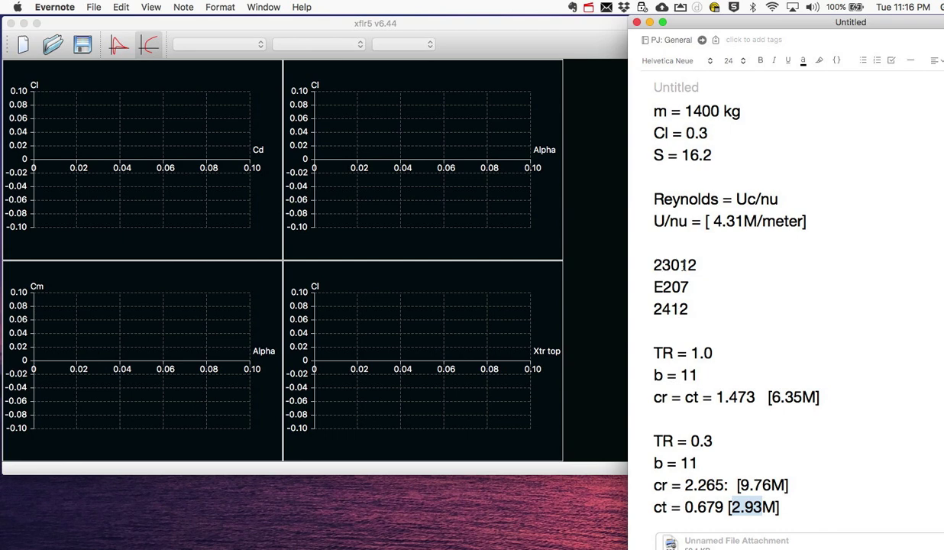
{"action": "left_click_drag", "start_coordinate": [662, 264], "coordinate": [689, 277]}
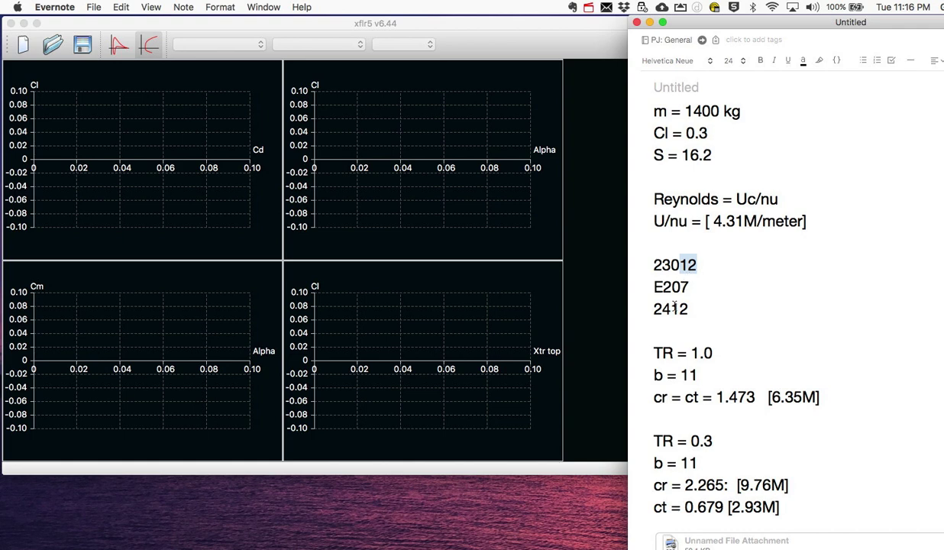
{"action": "left_click_drag", "start_coordinate": [699, 308], "coordinate": [671, 309]}
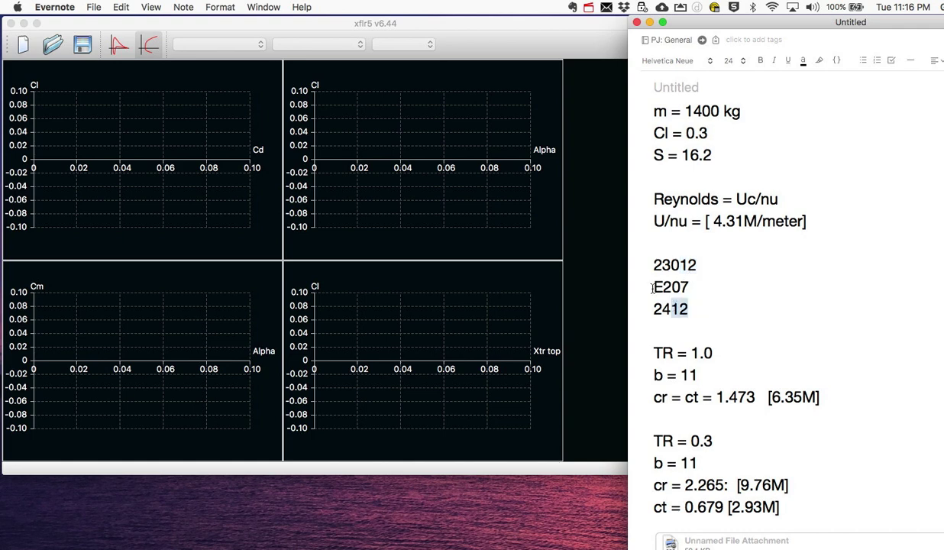
{"action": "left_click_drag", "start_coordinate": [631, 281], "coordinate": [689, 287]}
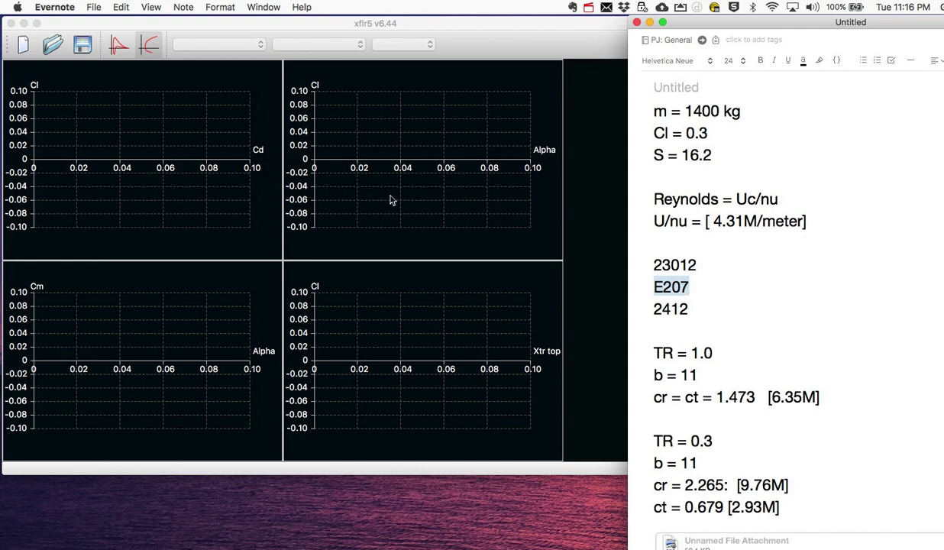
Switch back to XFLR5 and generate a NACA 2412 foil with 150 panels, keeping the name NACA 2412.
{"action": "left_click", "coordinate": [176, 26]}
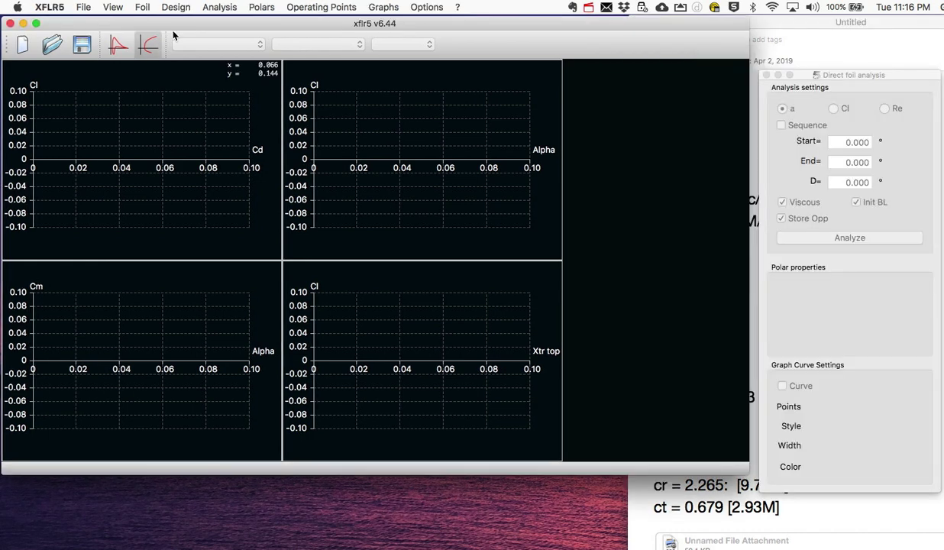
{"action": "left_click", "coordinate": [142, 7]}
{"action": "mouse_move", "coordinate": [176, 7]}
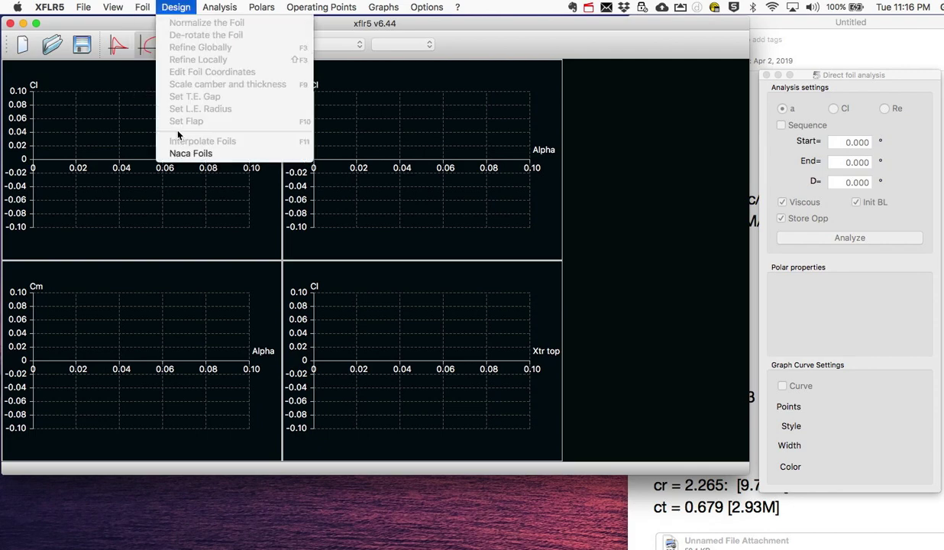
{"action": "left_click", "coordinate": [180, 152]}
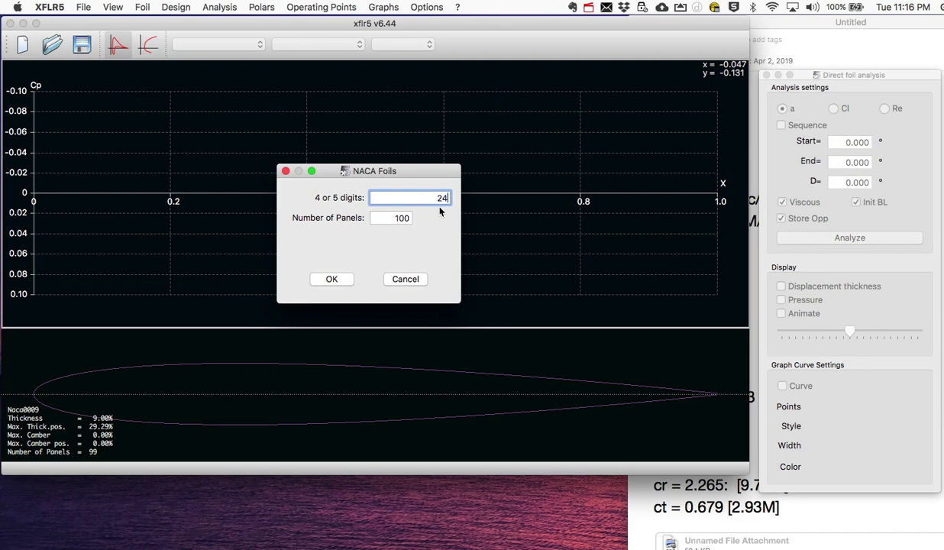
{"action": "key", "text": "Tab"}
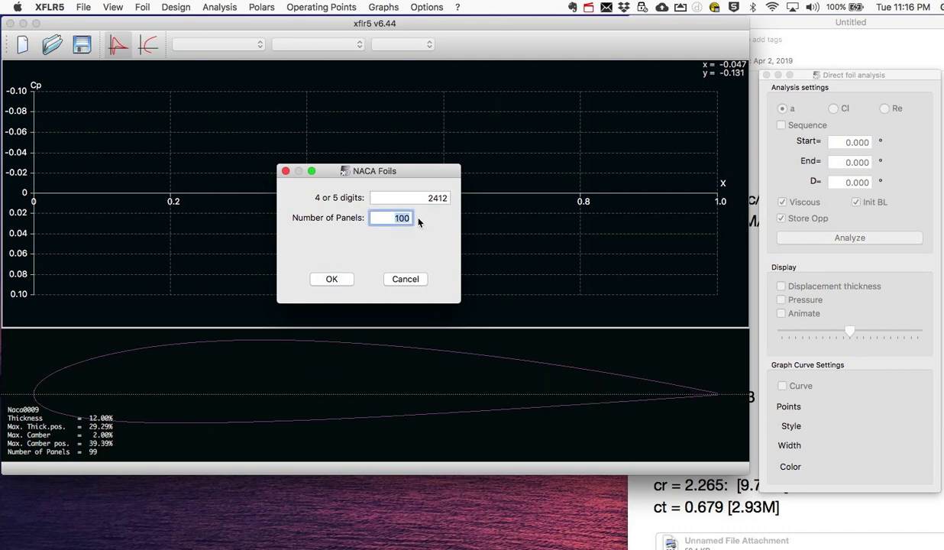
{"action": "type", "text": "150"}
{"action": "left_click", "coordinate": [330, 281]}
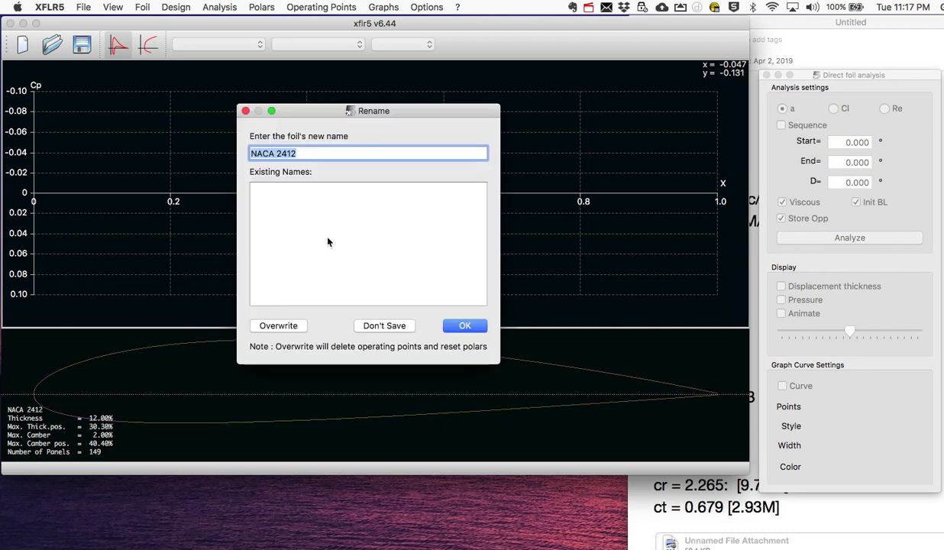
{"action": "left_click", "coordinate": [449, 325]}
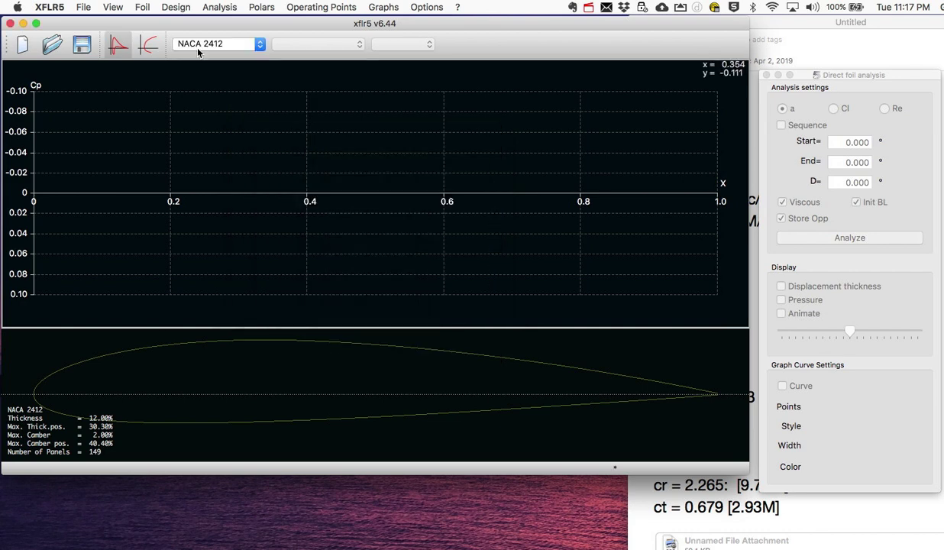
Generate a NACA 23012 foil with a higher number of panels, keeping the name NACA 23012.
{"action": "left_click", "coordinate": [171, 8]}
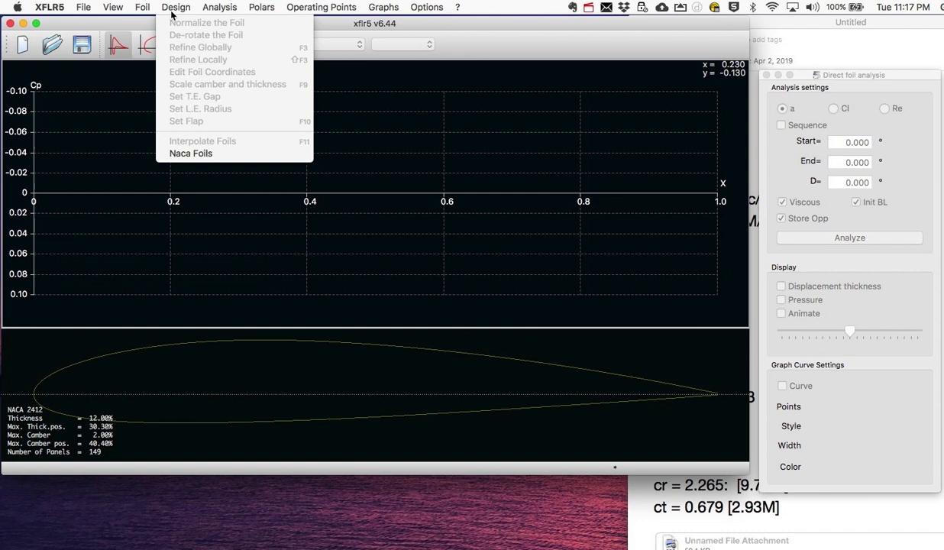
{"action": "left_click", "coordinate": [197, 152]}
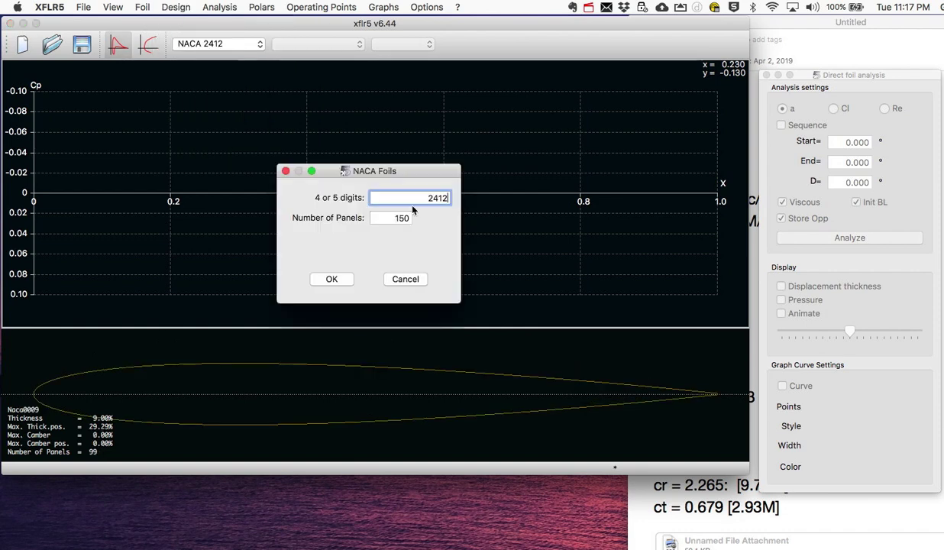
{"action": "key", "text": "BackSpace"}
{"action": "type", "text": "23012"}
{"action": "key", "text": "Tab"}
{"action": "left_click", "coordinate": [341, 282]}
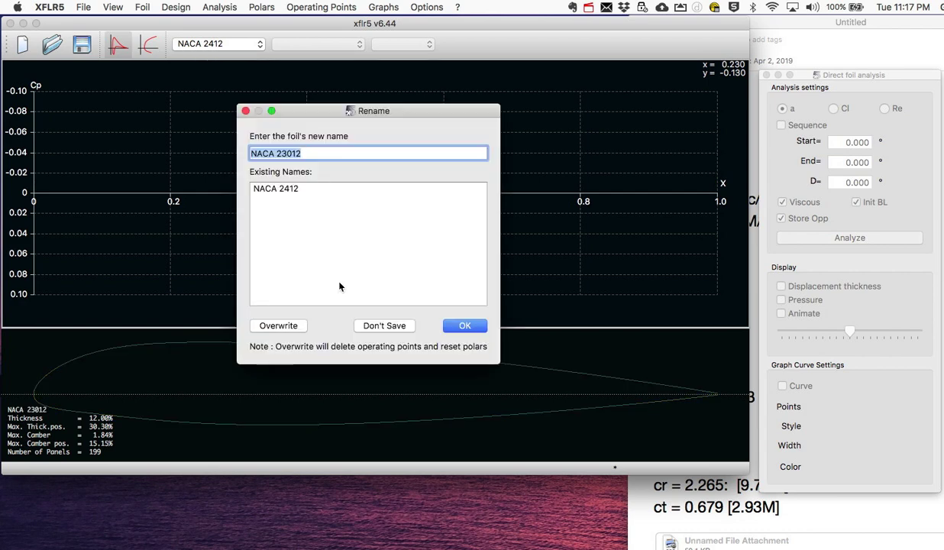
{"action": "left_click", "coordinate": [462, 326]}
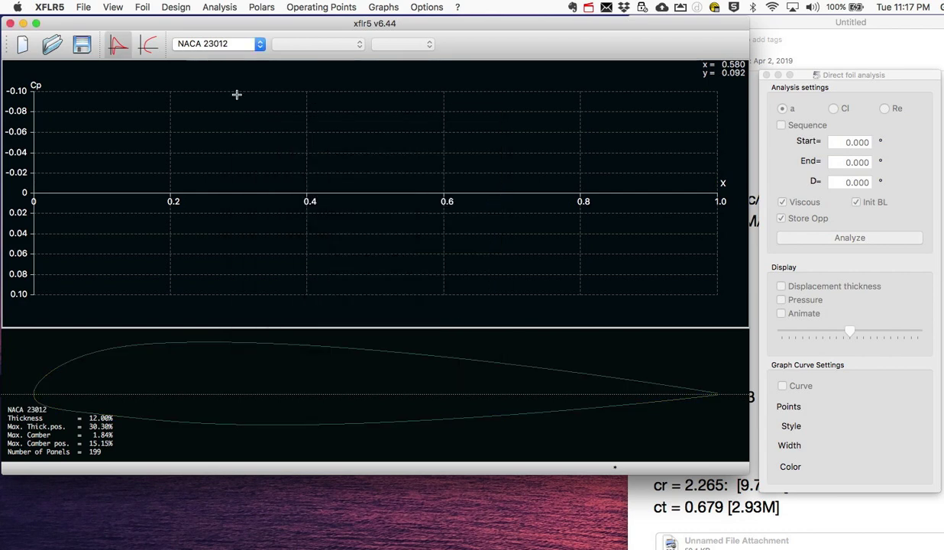
Start opening a file and select e207.dat in the Foils folder.
{"action": "left_click", "coordinate": [174, 7]}
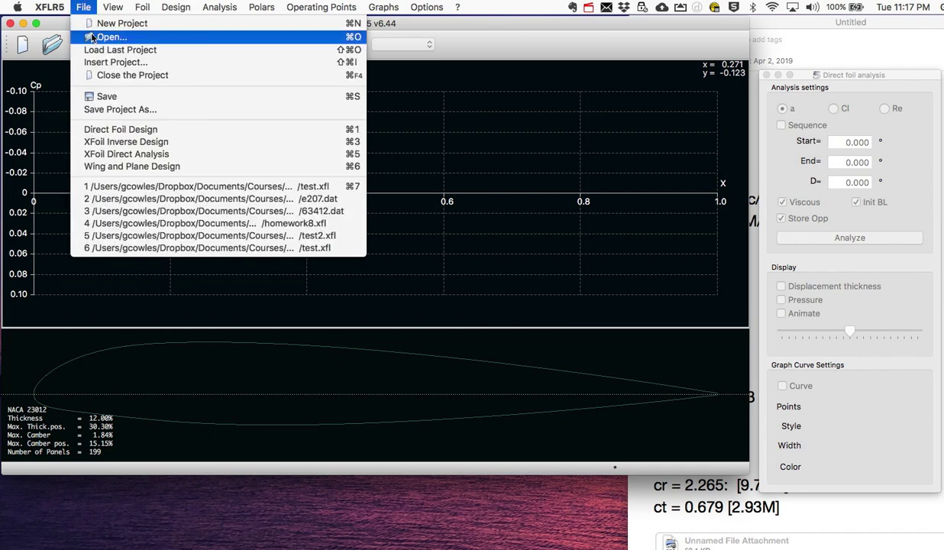
{"action": "left_click", "coordinate": [92, 37]}
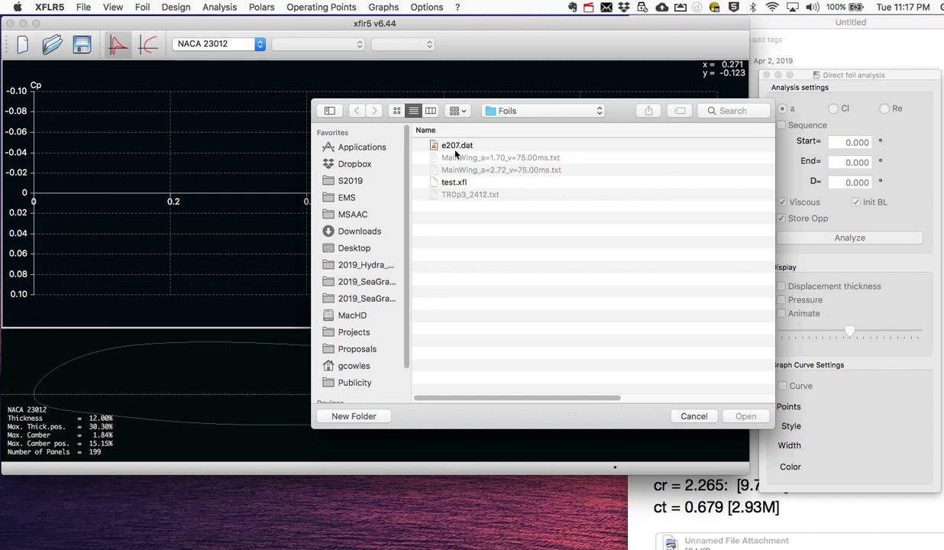
{"action": "left_click", "coordinate": [440, 146]}
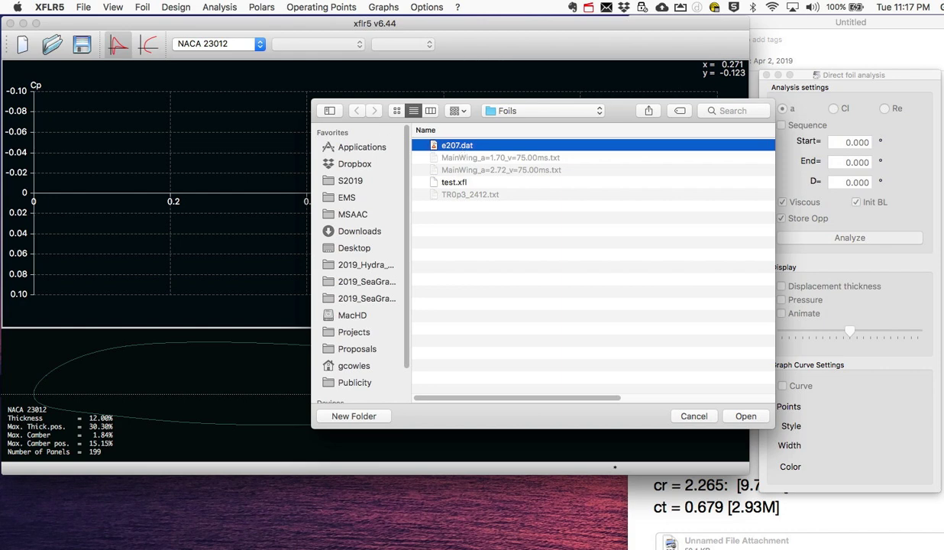
{"action": "key", "text": "super+Tab"}
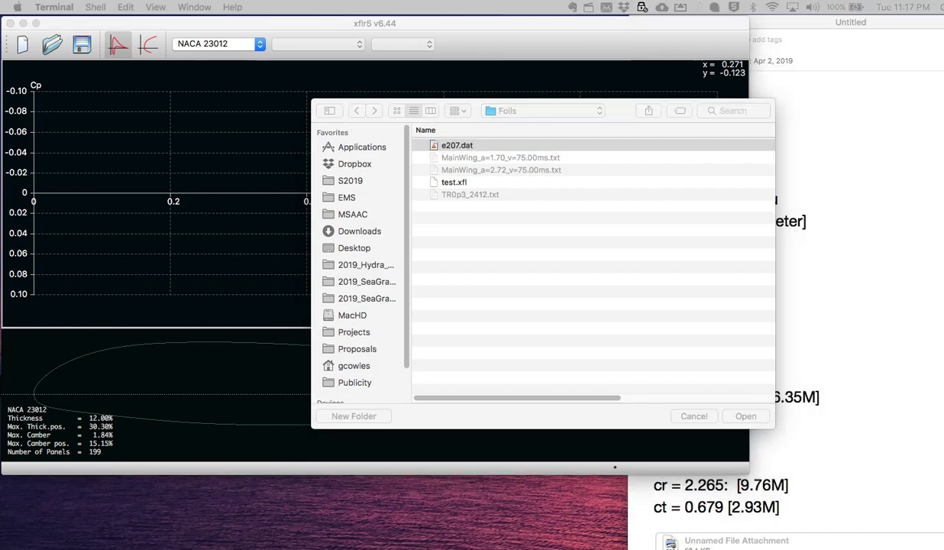
{"action": "left_click", "coordinate": [542, 102]}
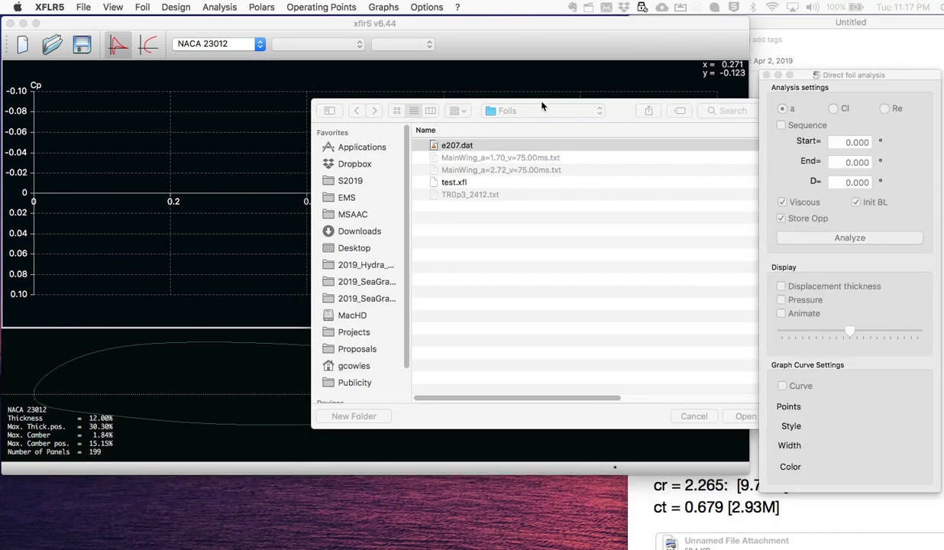
{"action": "left_click", "coordinate": [519, 109]}
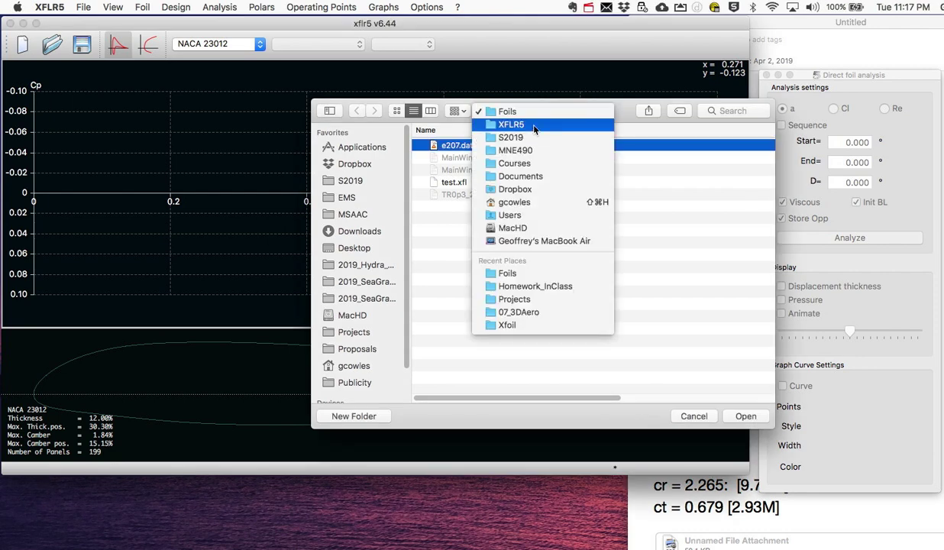
{"action": "left_click", "coordinate": [534, 127]}
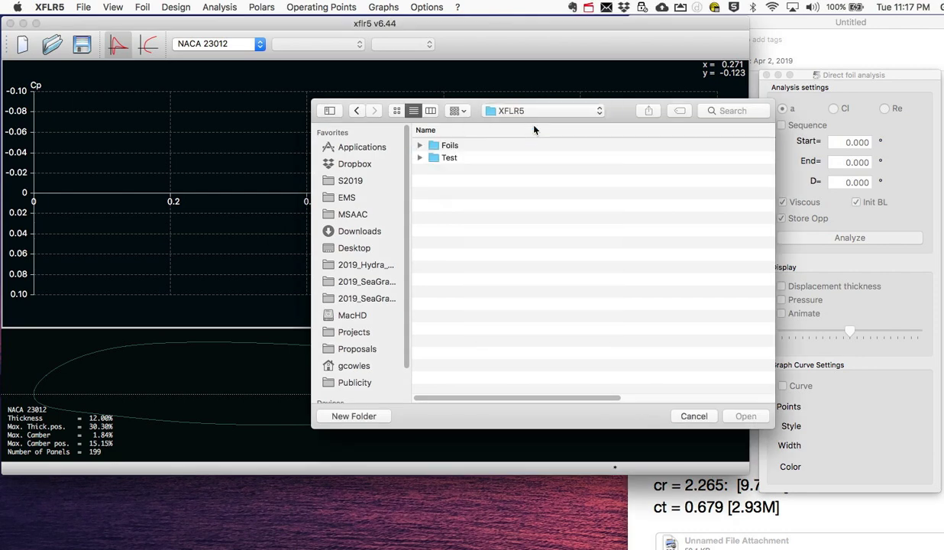
{"action": "right_click", "coordinate": [452, 147]}
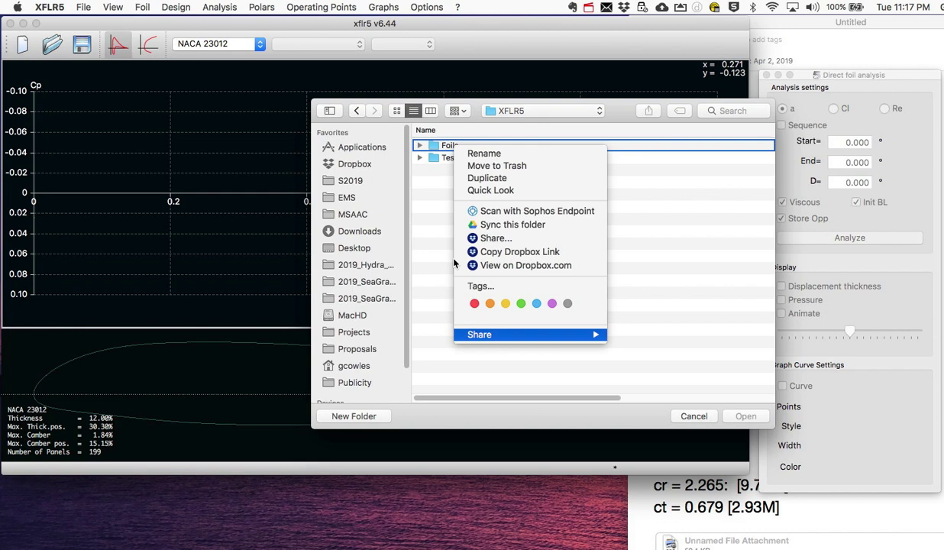
{"action": "left_click", "coordinate": [442, 187]}
{"action": "left_click", "coordinate": [432, 147]}
{"action": "right_click", "coordinate": [431, 146]}
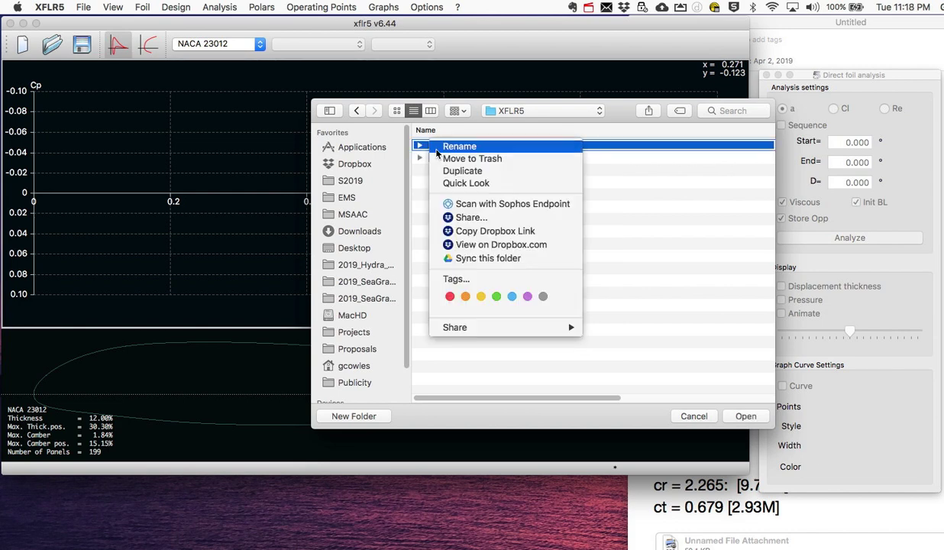
{"action": "left_click", "coordinate": [421, 194]}
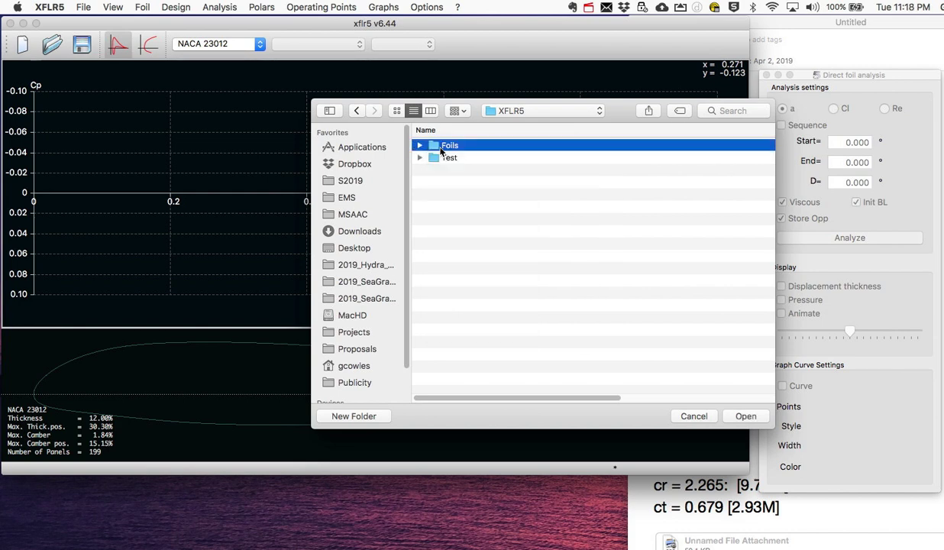
{"action": "right_click", "coordinate": [438, 149]}
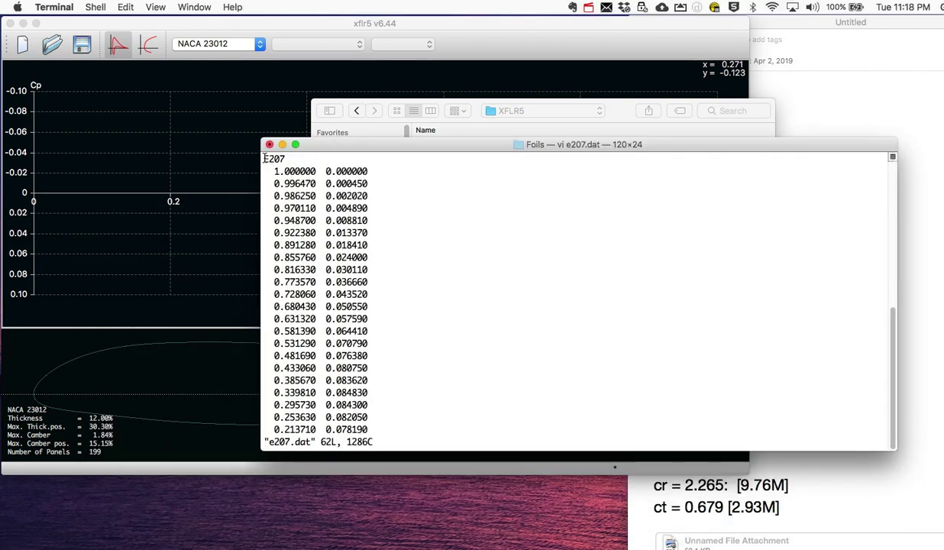
In Terminal, examine the title line and upper-surface coordinates of e207.dat down to just past the leading-edge point.
{"action": "double_click", "coordinate": [298, 158]}
{"action": "left_click", "coordinate": [290, 159]}
{"action": "key", "text": "j"}
{"action": "key", "text": "j"}
{"action": "key", "text": "j"}
{"action": "key", "text": "j"}
{"action": "key", "text": "j"}
{"action": "key", "text": "j"}
{"action": "key", "text": "j"}
{"action": "key", "text": "j"}
{"action": "key", "text": "j"}
{"action": "key", "text": "j"}
{"action": "key", "text": "j"}
{"action": "key", "text": "j"}
{"action": "key", "text": "j"}
{"action": "key", "text": "j"}
{"action": "key", "text": "j"}
{"action": "key", "text": "j"}
{"action": "key", "text": "j"}
{"action": "key", "text": "j"}
{"action": "key", "text": "j"}
{"action": "key", "text": "j"}
{"action": "key", "text": "j"}
{"action": "key", "text": "j"}
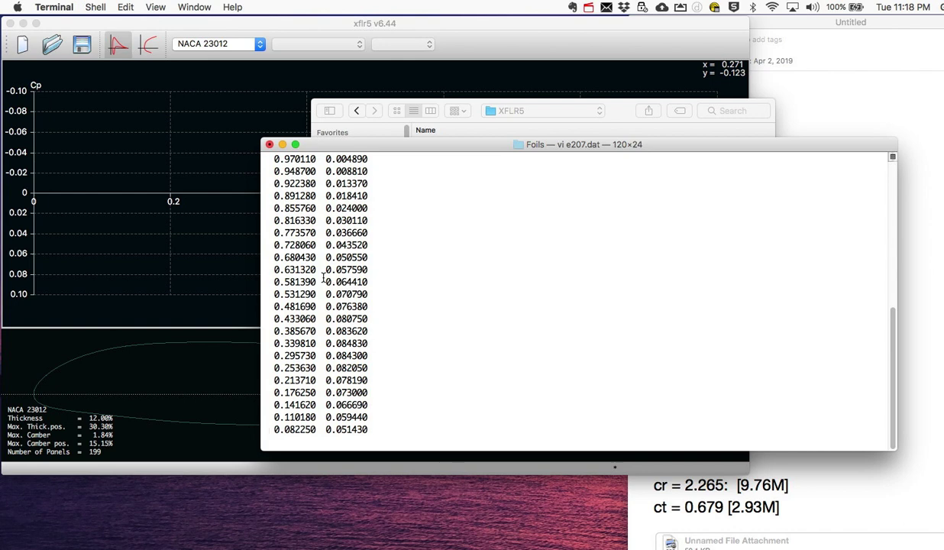
{"action": "key", "text": "j"}
{"action": "key", "text": "j"}
{"action": "key", "text": "j"}
{"action": "key", "text": "j"}
{"action": "key", "text": "j"}
{"action": "key", "text": "j"}
{"action": "key", "text": "ctrl+e"}
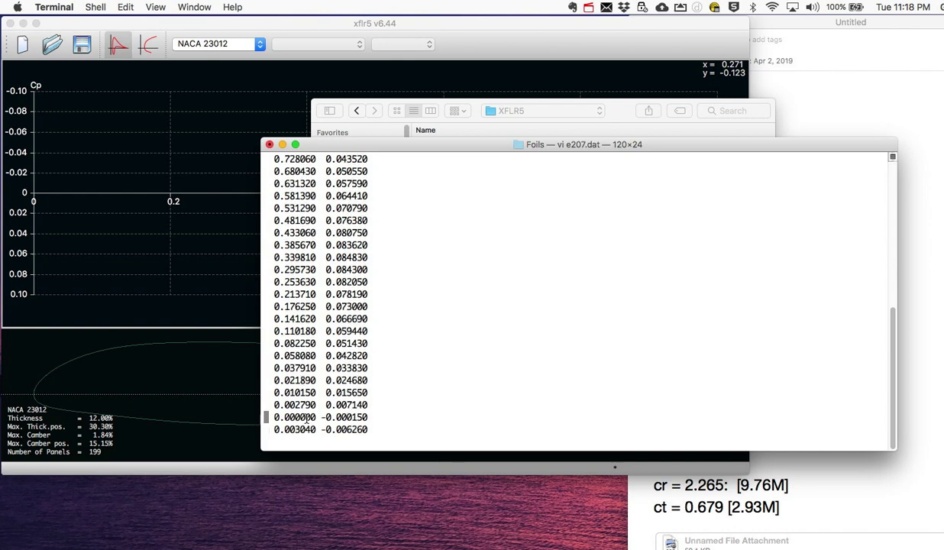
{"action": "key", "text": "j"}
{"action": "key", "text": "j"}
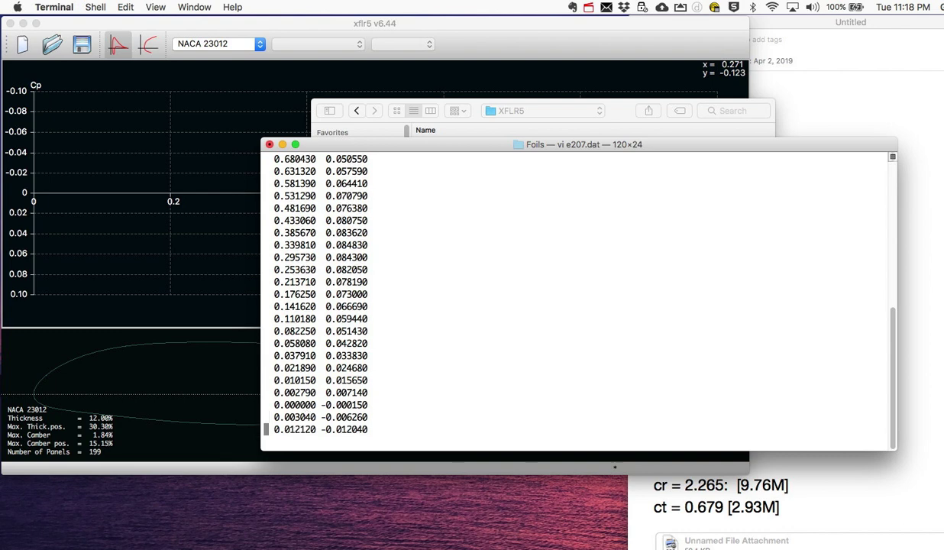
Examine the lower-surface coordinates of e207.dat up to the trailing edge, quit vi without saving and close the Terminal window.
{"action": "key", "text": "j"}
{"action": "key", "text": "j"}
{"action": "key", "text": "j"}
{"action": "key", "text": "j"}
{"action": "key", "text": "j"}
{"action": "key", "text": "j"}
{"action": "key", "text": "j"}
{"action": "key", "text": "j"}
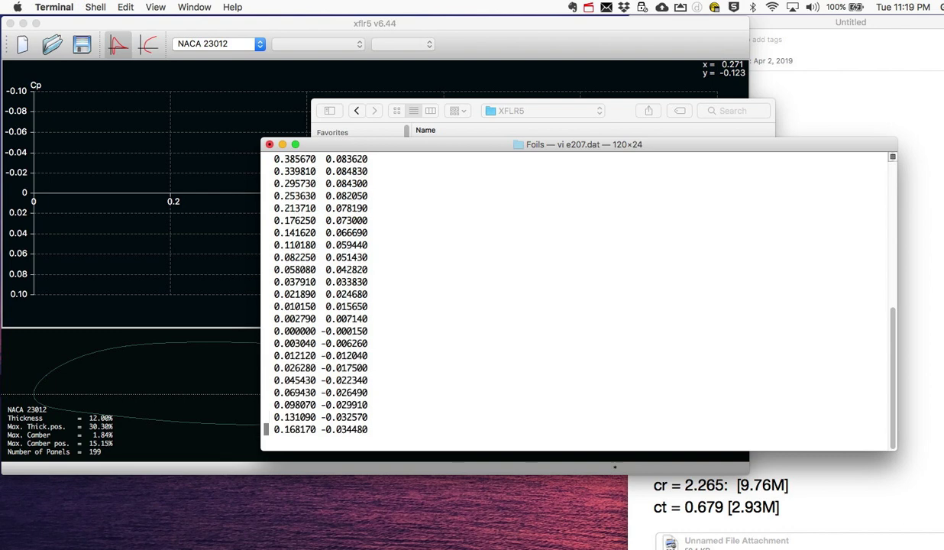
{"action": "key", "text": "j"}
{"action": "key", "text": "j"}
{"action": "key", "text": "j"}
{"action": "key", "text": "j"}
{"action": "key", "text": "j"}
{"action": "key", "text": "j"}
{"action": "key", "text": "j"}
{"action": "key", "text": "j"}
{"action": "key", "text": "j"}
{"action": "key", "text": "j"}
{"action": "key", "text": "j"}
{"action": "key", "text": "j"}
{"action": "key", "text": "j"}
{"action": "key", "text": "j"}
{"action": "key", "text": "j"}
{"action": "key", "text": "j"}
{"action": "key", "text": "j"}
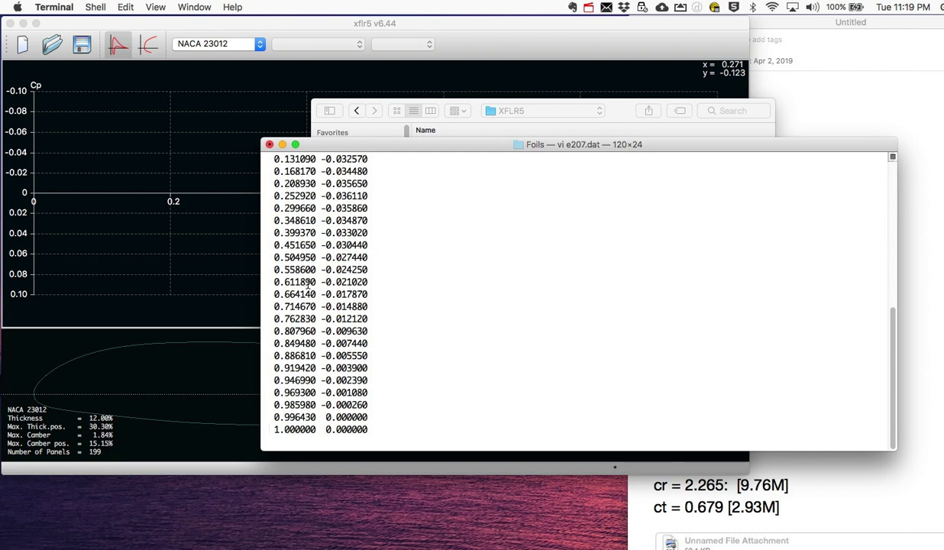
{"action": "type", "text": ":q!"}
{"action": "key", "text": "Return"}
{"action": "left_click", "coordinate": [270, 146]}
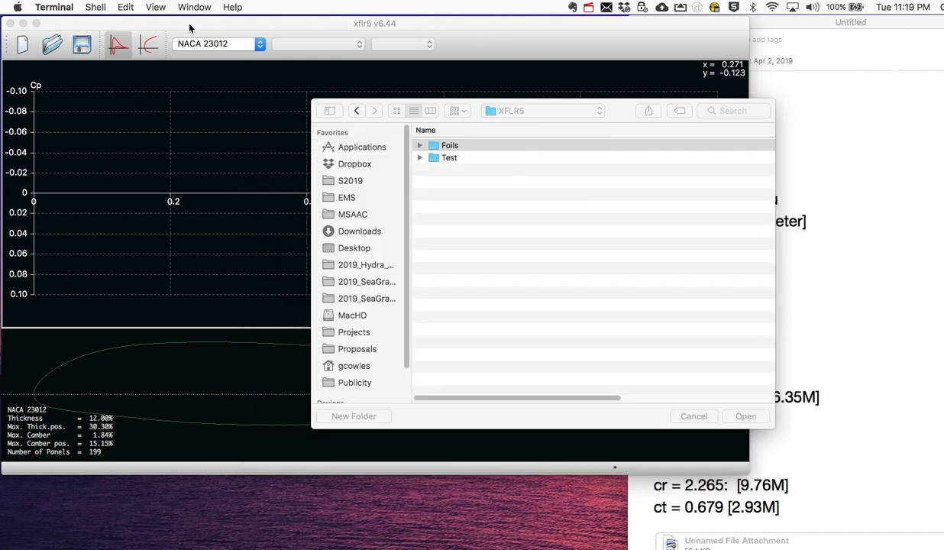
Switch to XFLR5 and load the E207 foil from e207.dat in the Foils folder.
{"action": "double_click", "coordinate": [443, 147]}
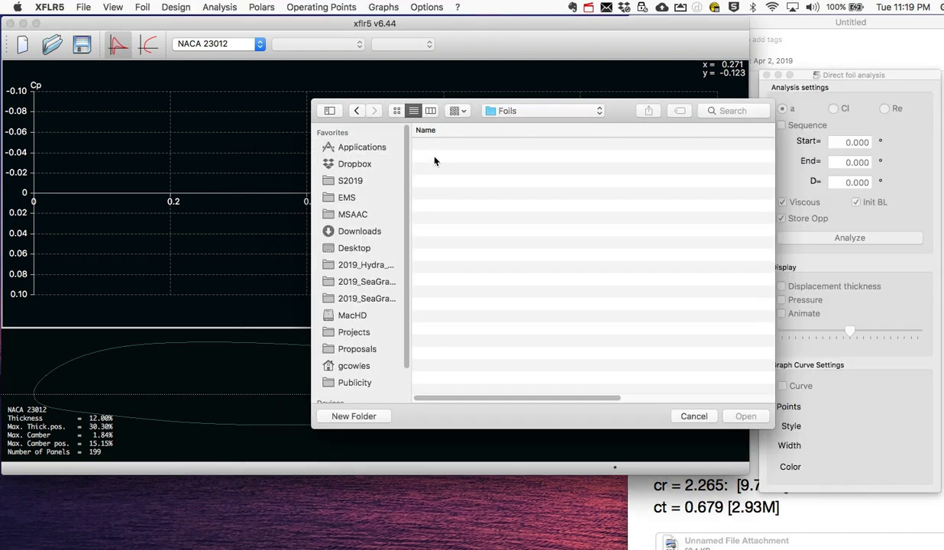
{"action": "left_click", "coordinate": [457, 145]}
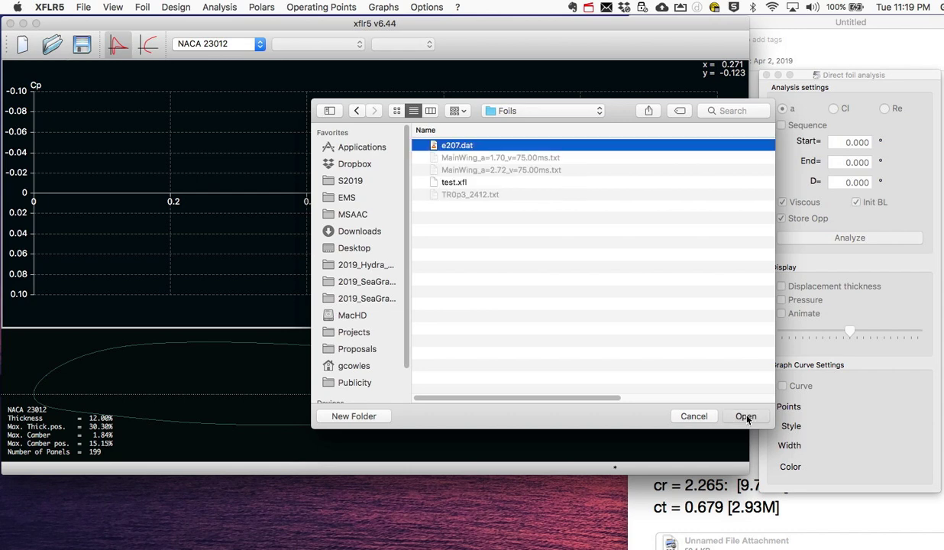
{"action": "left_click", "coordinate": [745, 417]}
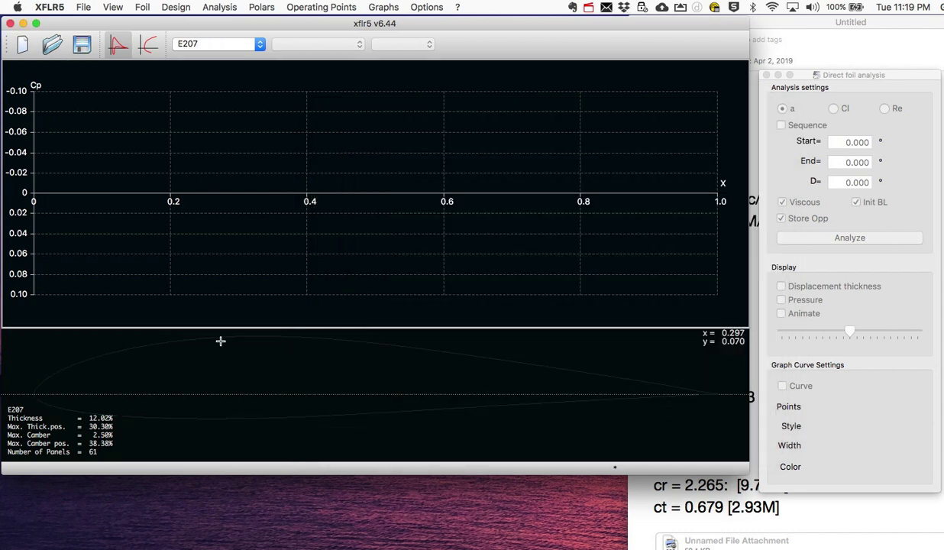
Set the E207 foil's line style to magenta #ff55ff with a thicker line width.
{"action": "right_click", "coordinate": [193, 341]}
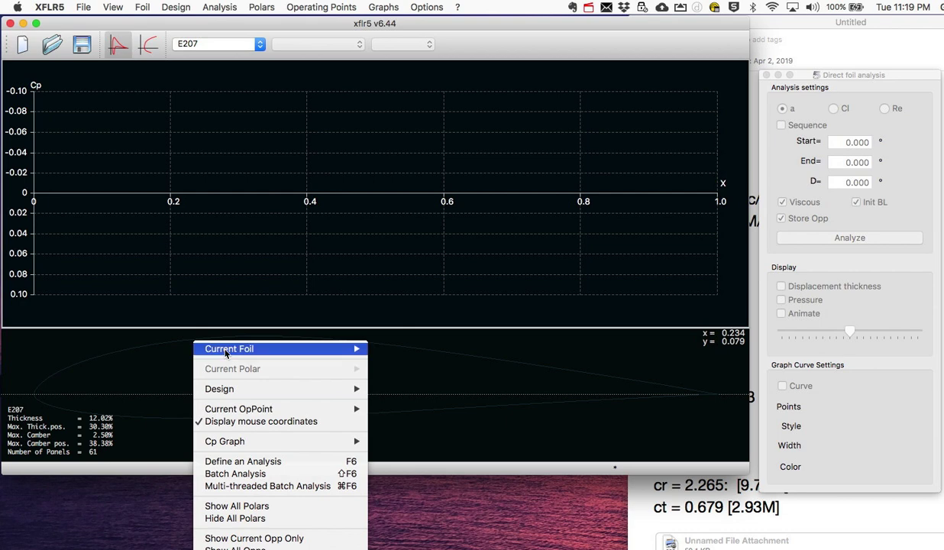
{"action": "mouse_move", "coordinate": [197, 345]}
{"action": "left_click", "coordinate": [166, 343]}
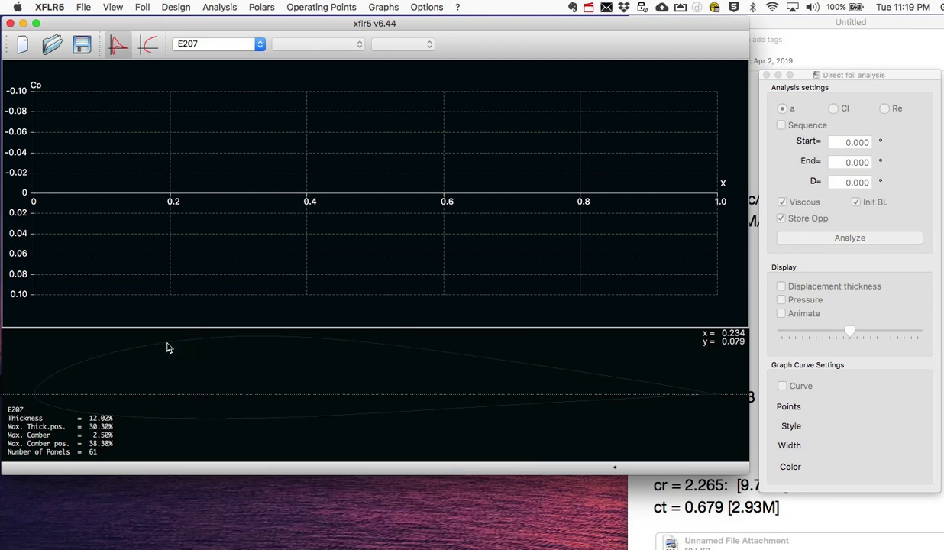
{"action": "right_click", "coordinate": [166, 345]}
{"action": "mouse_move", "coordinate": [219, 352]}
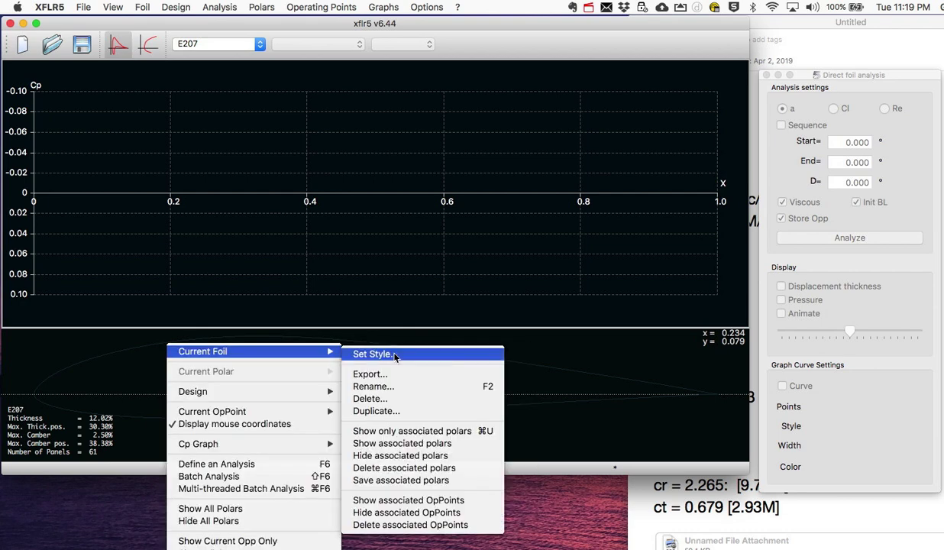
{"action": "left_click", "coordinate": [395, 355]}
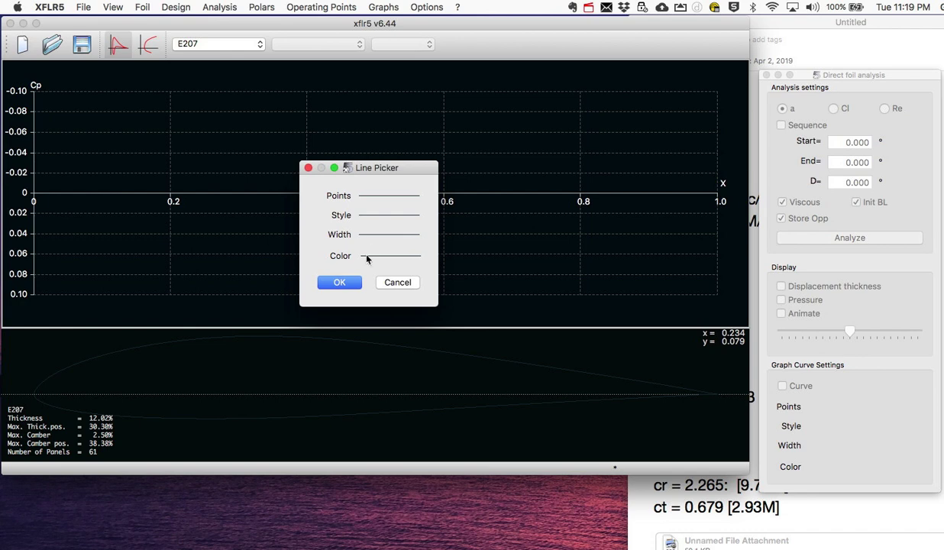
{"action": "left_click", "coordinate": [366, 256]}
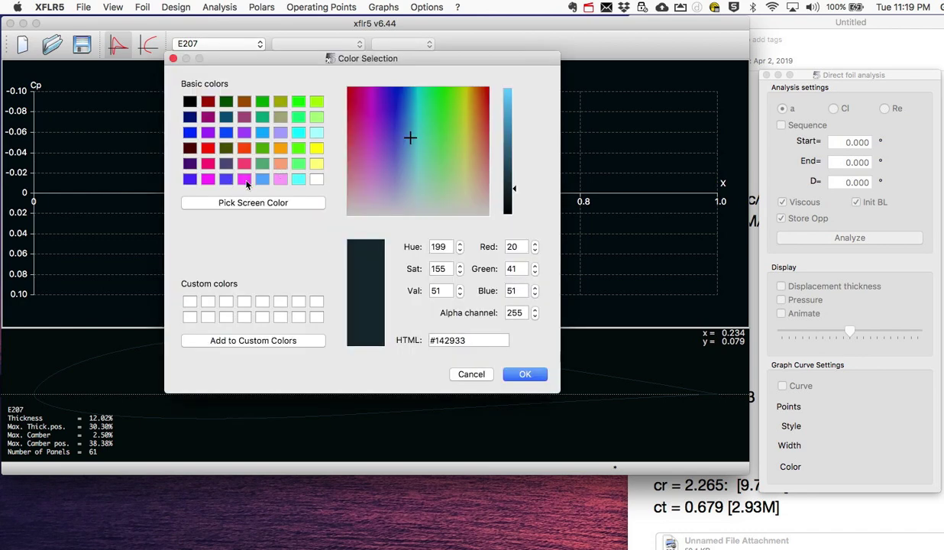
{"action": "left_click", "coordinate": [244, 178]}
{"action": "left_click", "coordinate": [504, 375]}
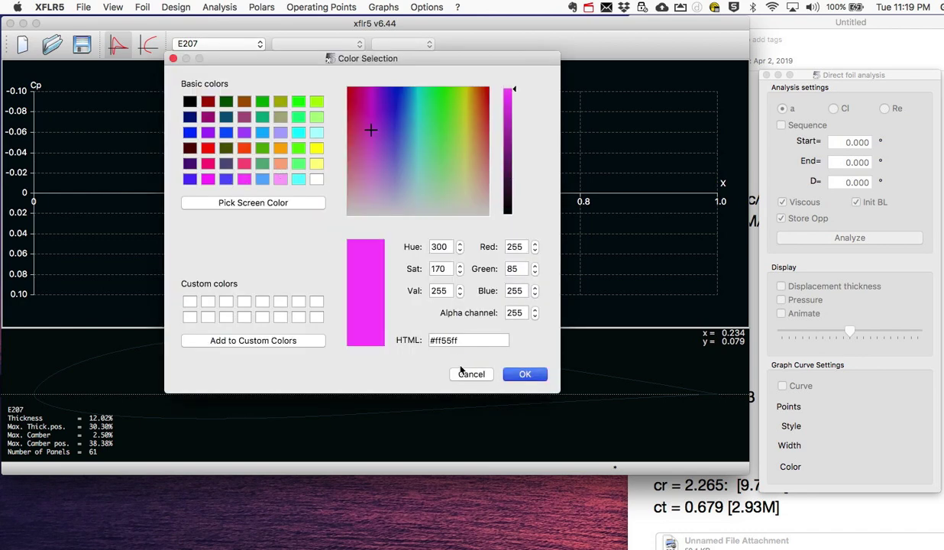
{"action": "left_click", "coordinate": [363, 236]}
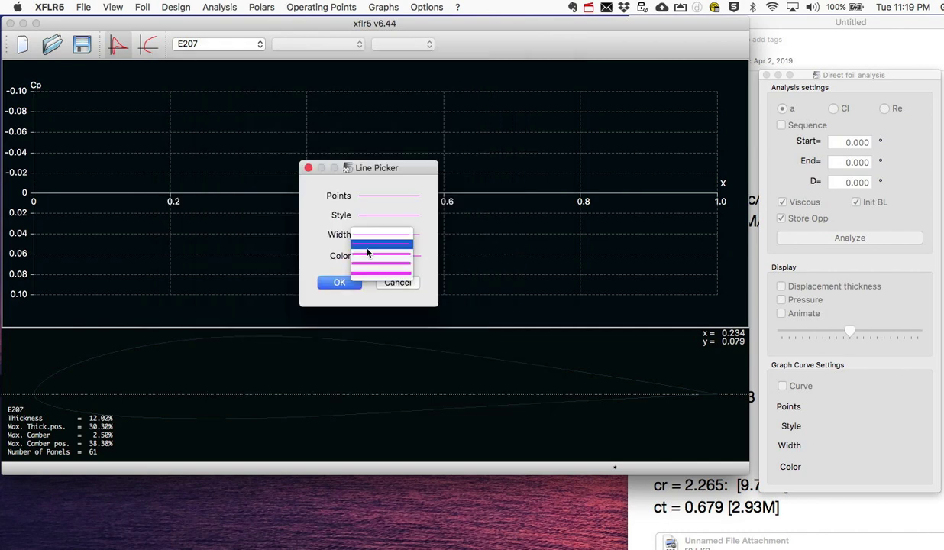
{"action": "left_click", "coordinate": [370, 269]}
{"action": "left_click", "coordinate": [340, 282]}
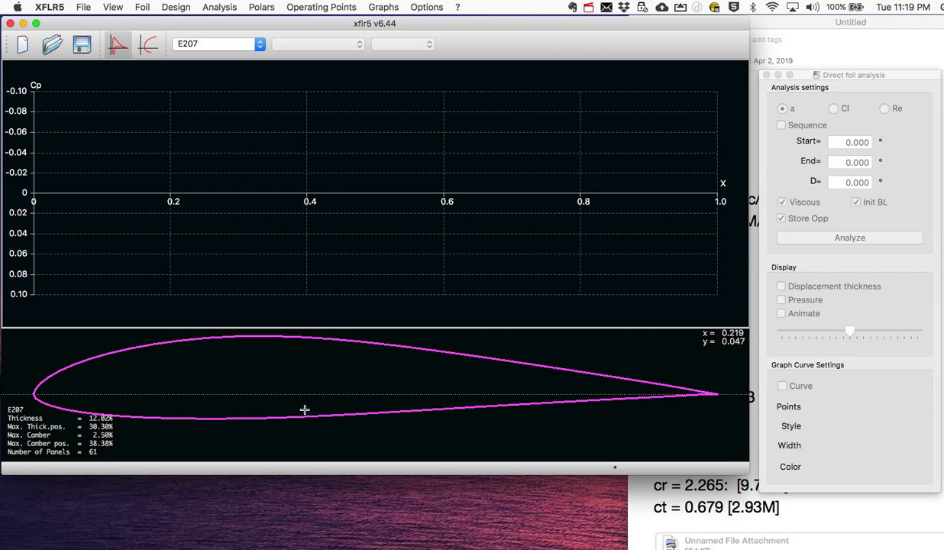
Refine the E207 foil globally to 150 panels and overwrite the existing E207 with the result.
{"action": "left_click", "coordinate": [173, 6]}
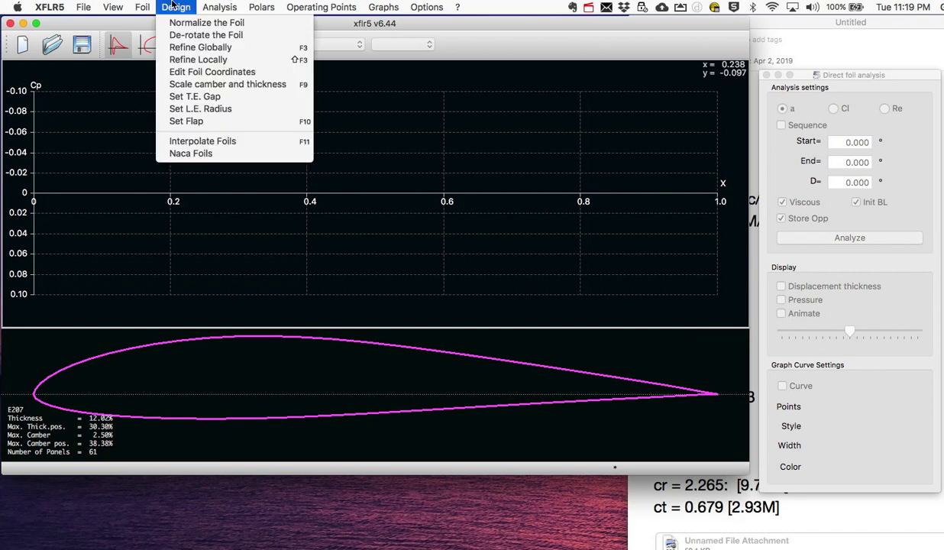
{"action": "left_click", "coordinate": [198, 49]}
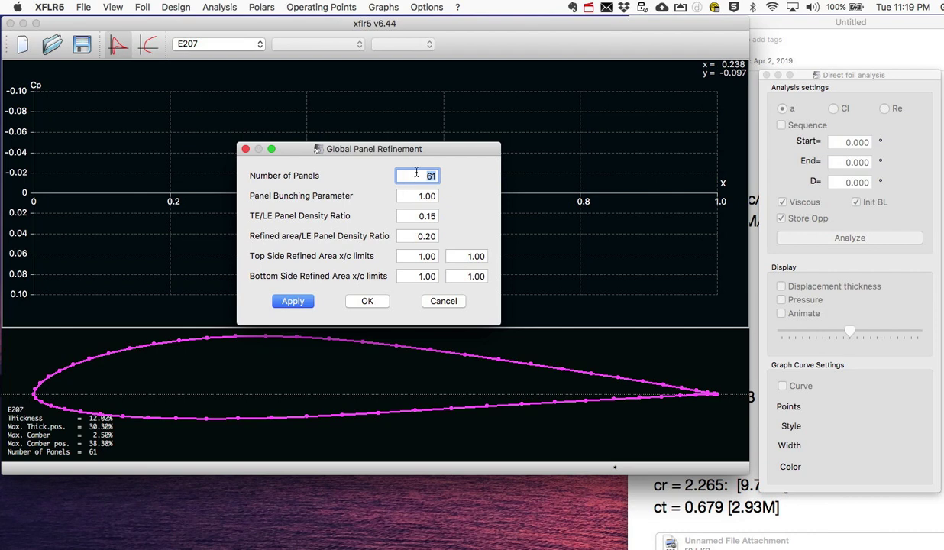
{"action": "left_click", "coordinate": [434, 177]}
{"action": "key", "text": "BackSpace"}
{"action": "key", "text": "BackSpace"}
{"action": "type", "text": "150"}
{"action": "left_click", "coordinate": [290, 303]}
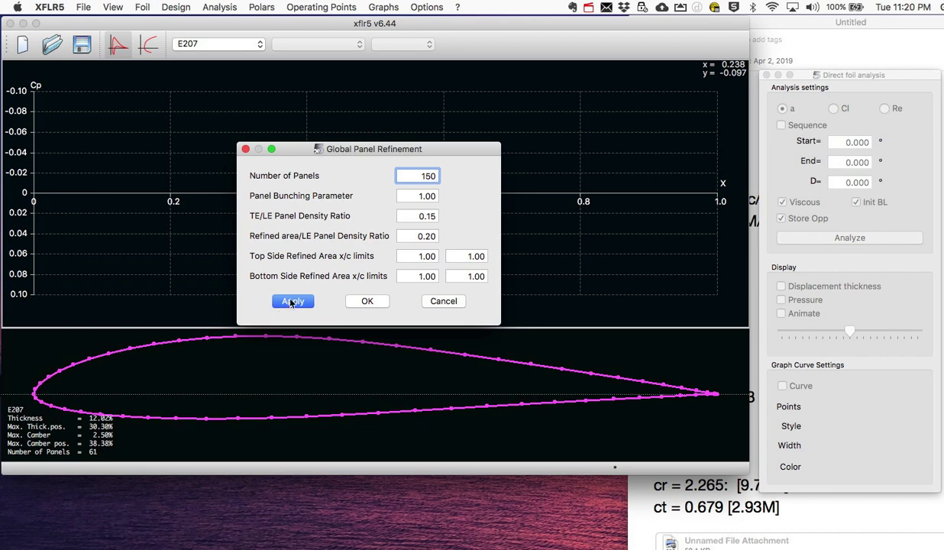
{"action": "left_click", "coordinate": [365, 303]}
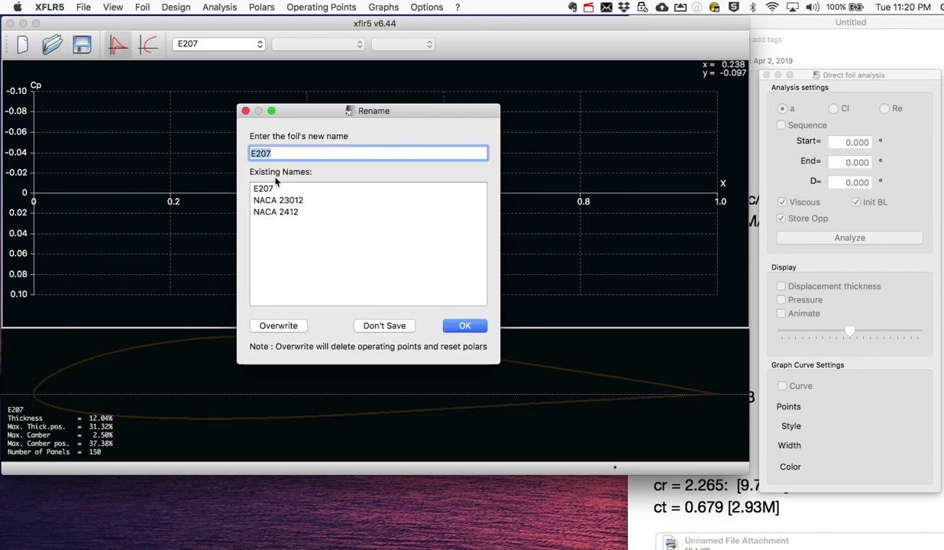
{"action": "left_click", "coordinate": [465, 327]}
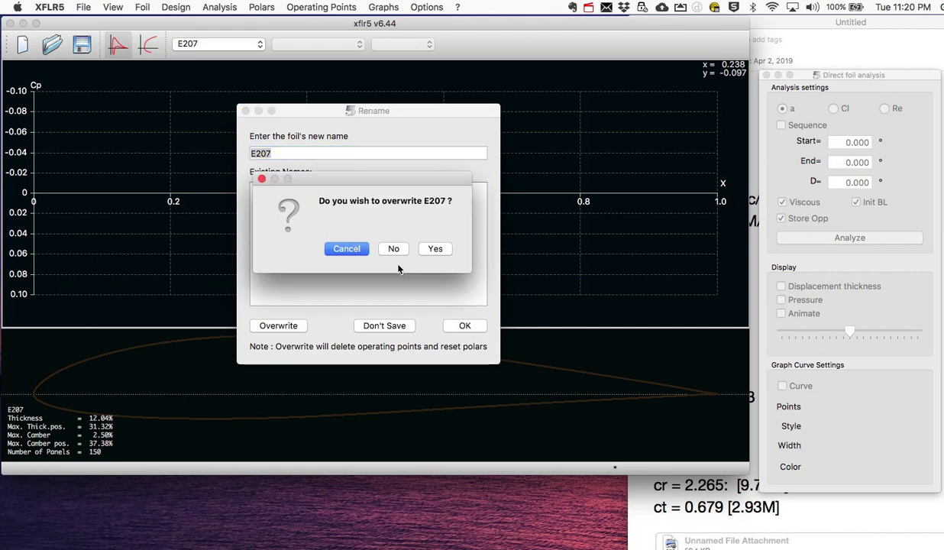
{"action": "left_click", "coordinate": [435, 249]}
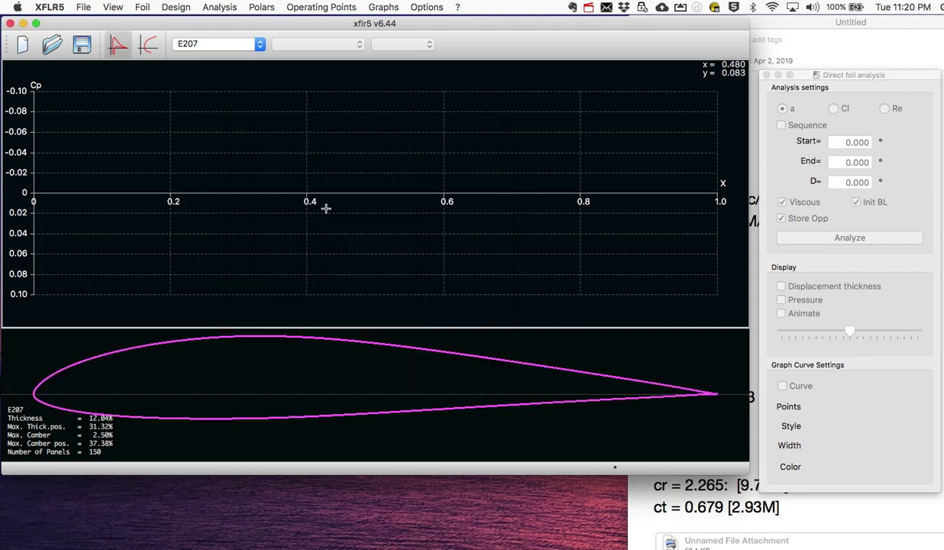
{"action": "left_click", "coordinate": [187, 43]}
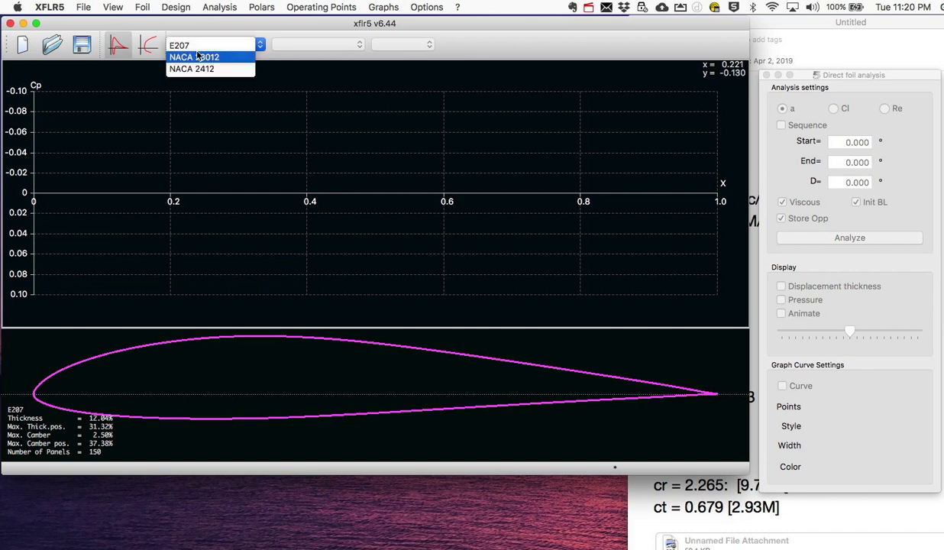
{"action": "left_click", "coordinate": [210, 25]}
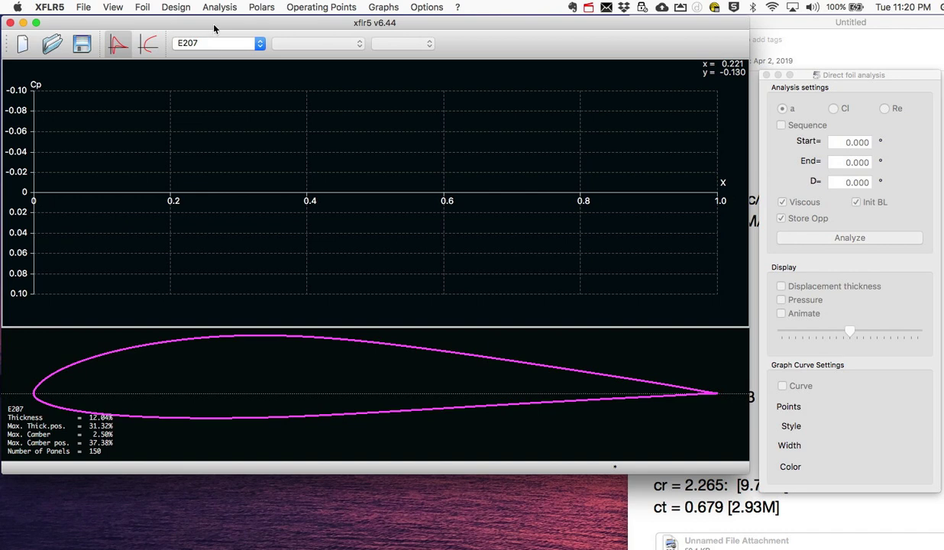
{"action": "left_click_drag", "start_coordinate": [205, 27], "coordinate": [204, 27]}
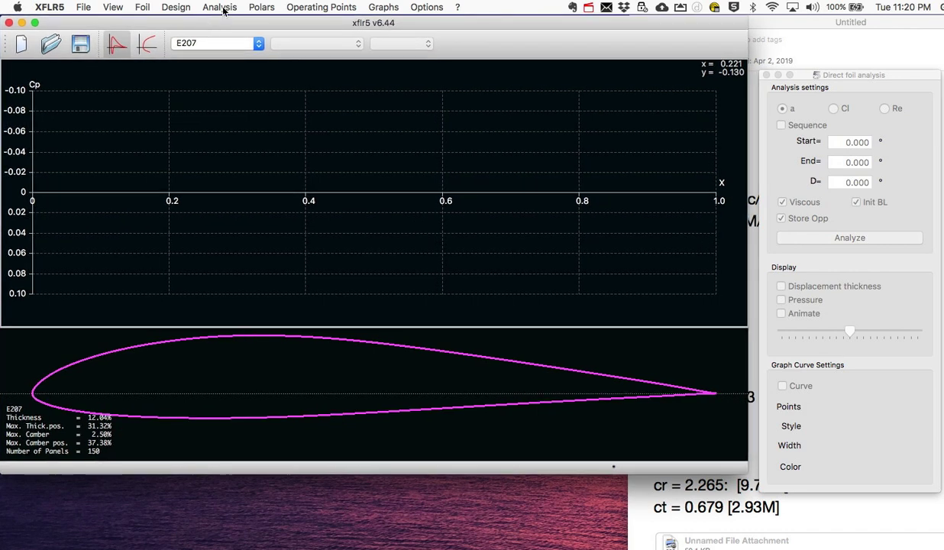
Start a multi-threaded batch analysis on a foil list containing E207, NACA 23012 and NACA 2412.
{"action": "left_click", "coordinate": [221, 7]}
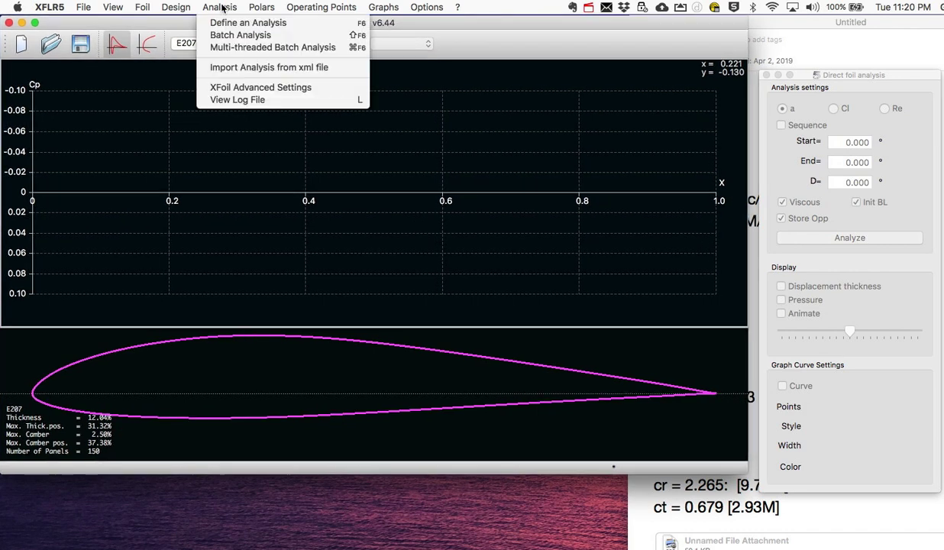
{"action": "left_click", "coordinate": [234, 48]}
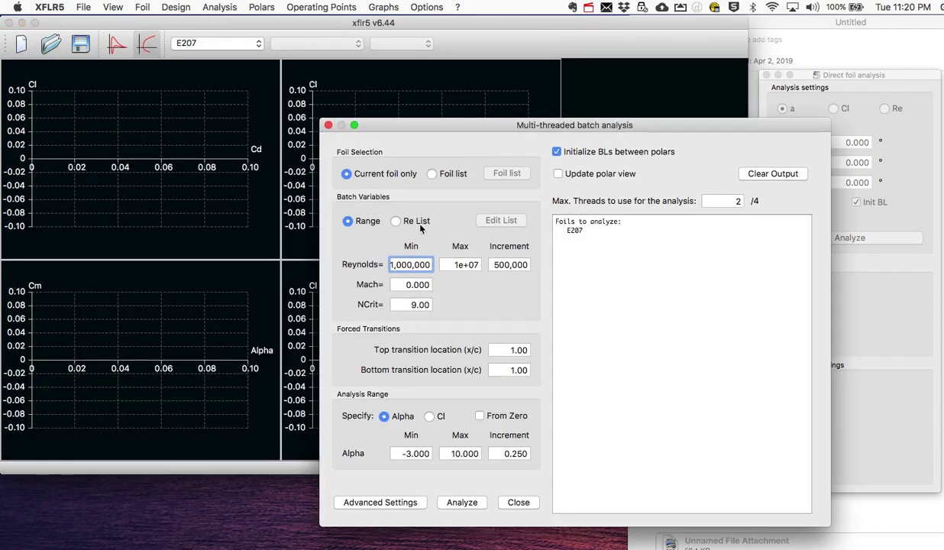
{"action": "left_click", "coordinate": [433, 174]}
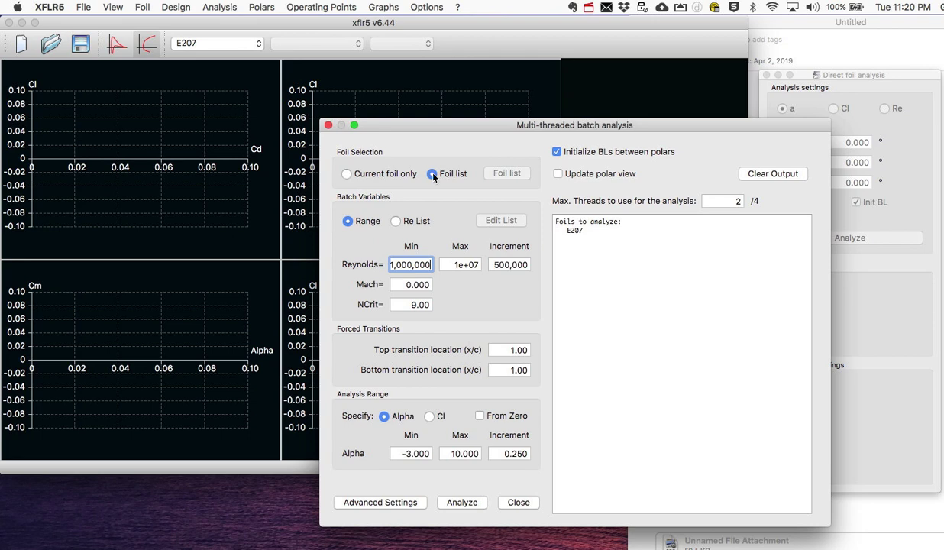
{"action": "left_click", "coordinate": [348, 175]}
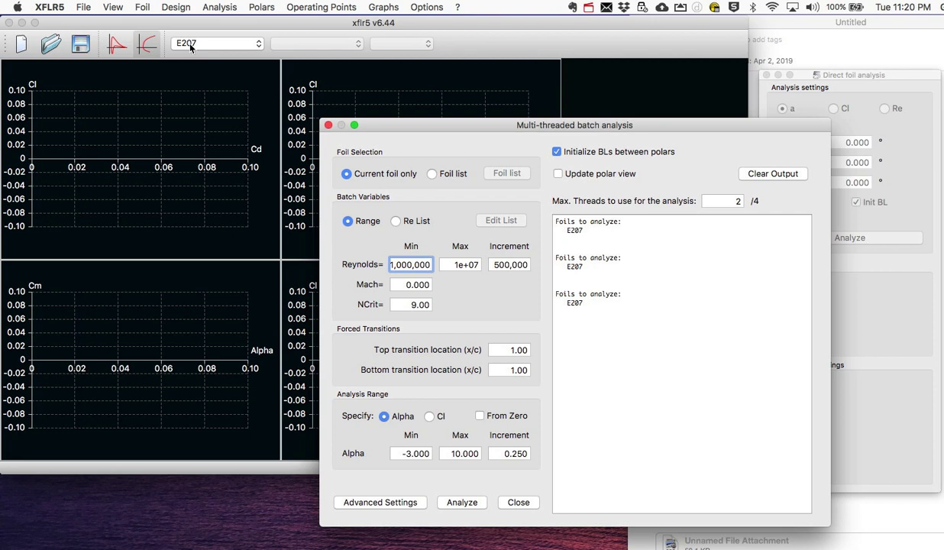
{"action": "left_click", "coordinate": [433, 175]}
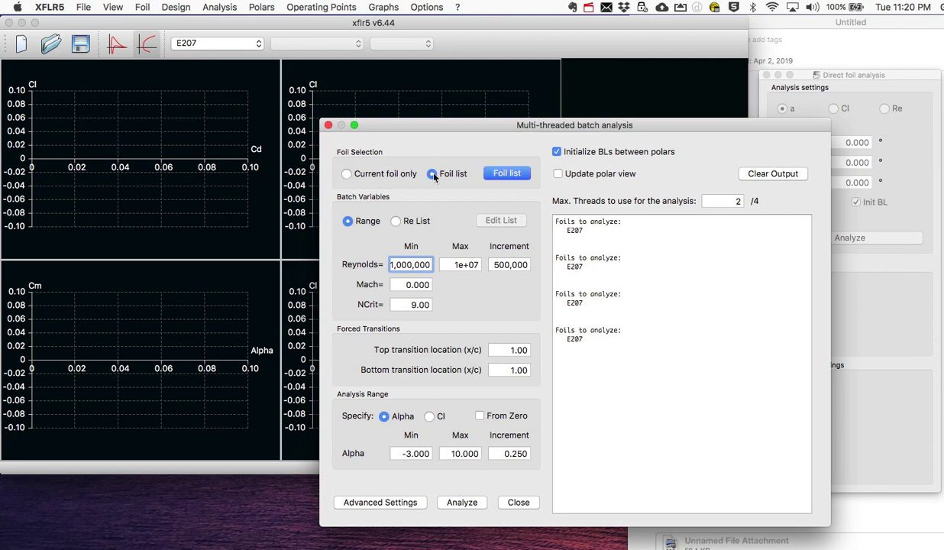
{"action": "left_click", "coordinate": [493, 175]}
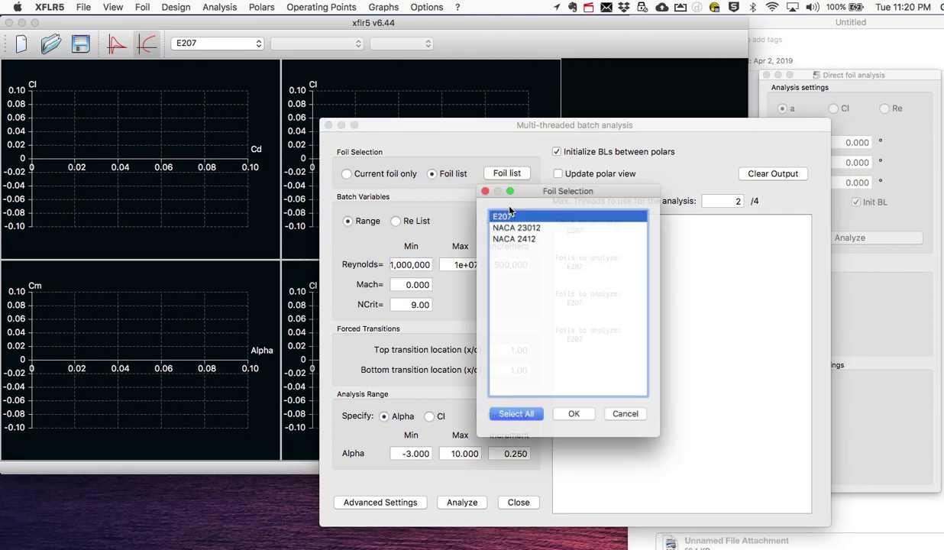
{"action": "left_click", "coordinate": [513, 224]}
{"action": "left_click", "coordinate": [512, 236]}
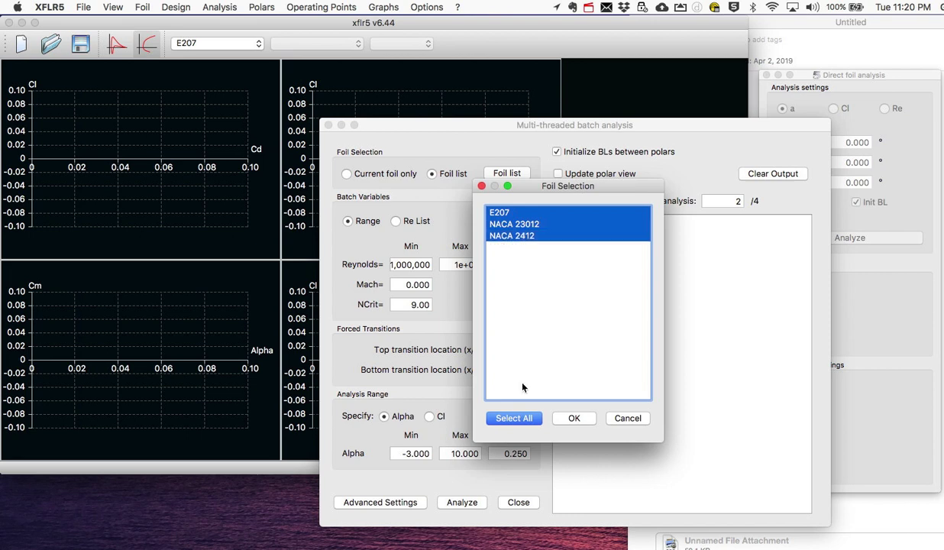
{"action": "left_click", "coordinate": [574, 418]}
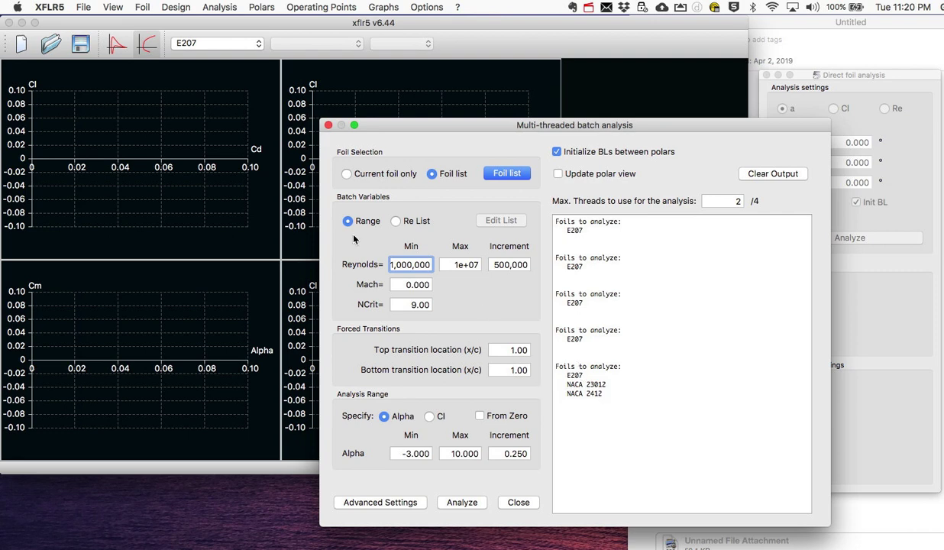
Set the batch Reynolds range to a minimum of 1e6 and maximum of 1e7, and check the chord Reynolds numbers in the Evernote note.
{"action": "double_click", "coordinate": [407, 263]}
{"action": "type", "text": "1e6"}
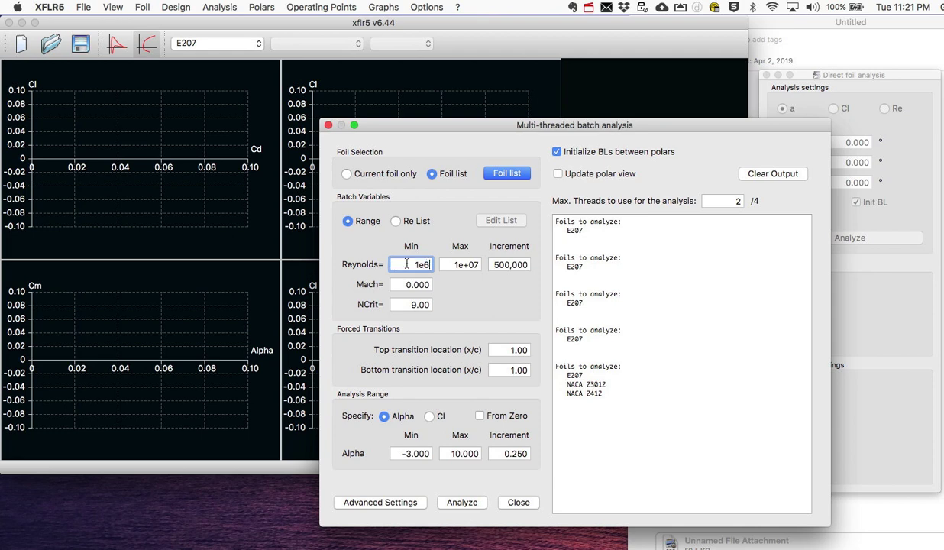
{"action": "key", "text": "Tab"}
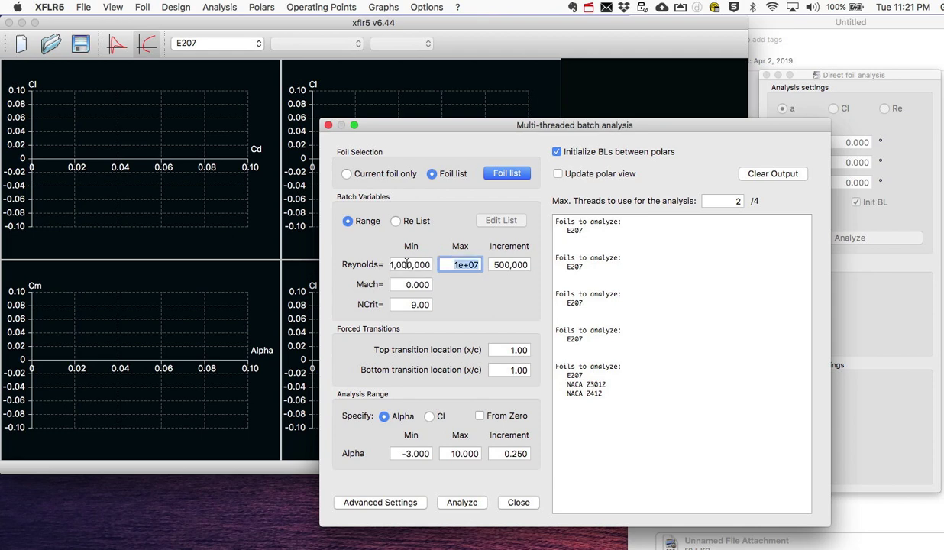
{"action": "type", "text": "1e6"}
{"action": "key", "text": "BackSpace"}
{"action": "type", "text": "7"}
{"action": "key", "text": "Tab"}
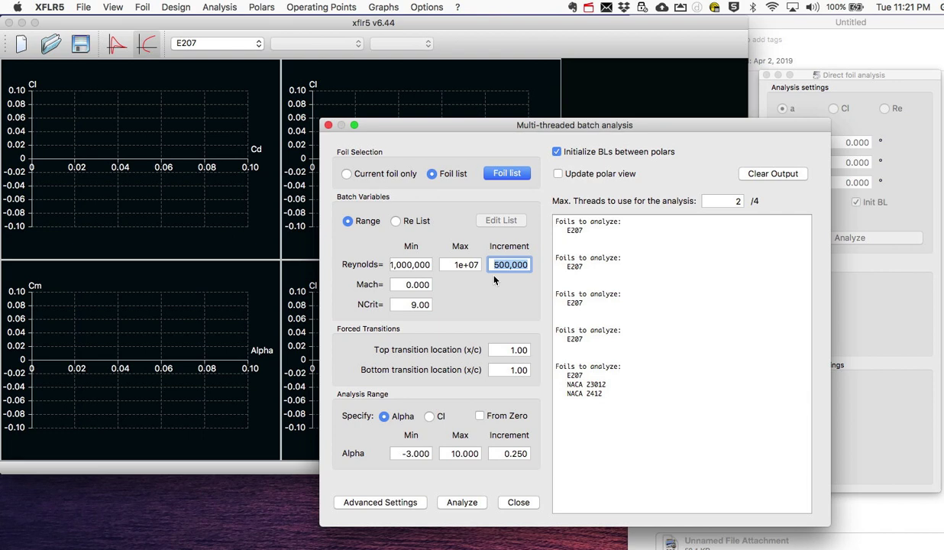
{"action": "key", "text": "super+Tab"}
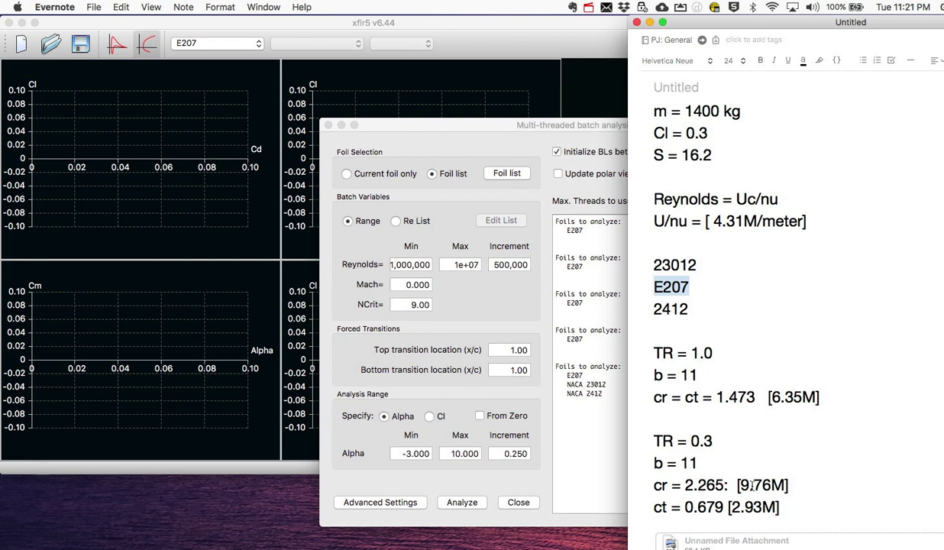
{"action": "left_click", "coordinate": [481, 269]}
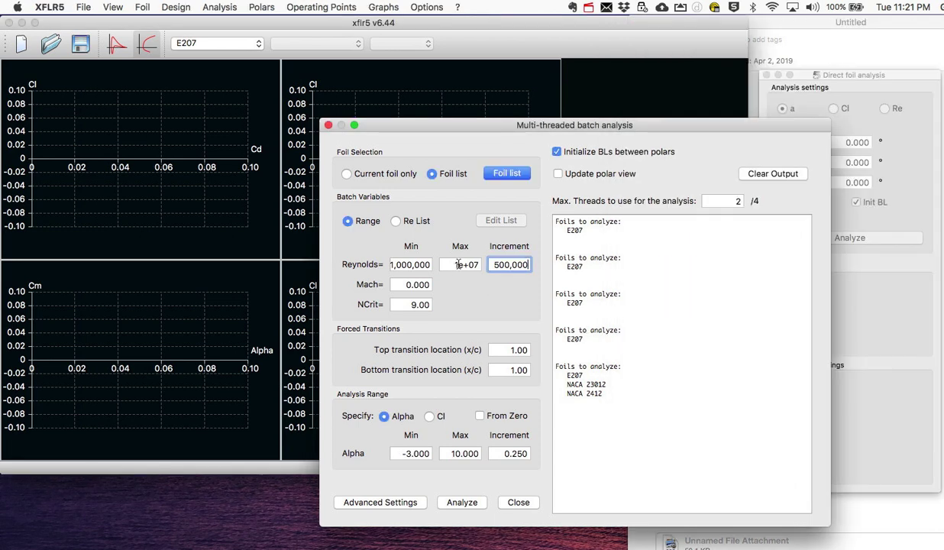
Try a maximum Reynolds number of 2e+07 for the batch analysis.
{"action": "left_click", "coordinate": [458, 263]}
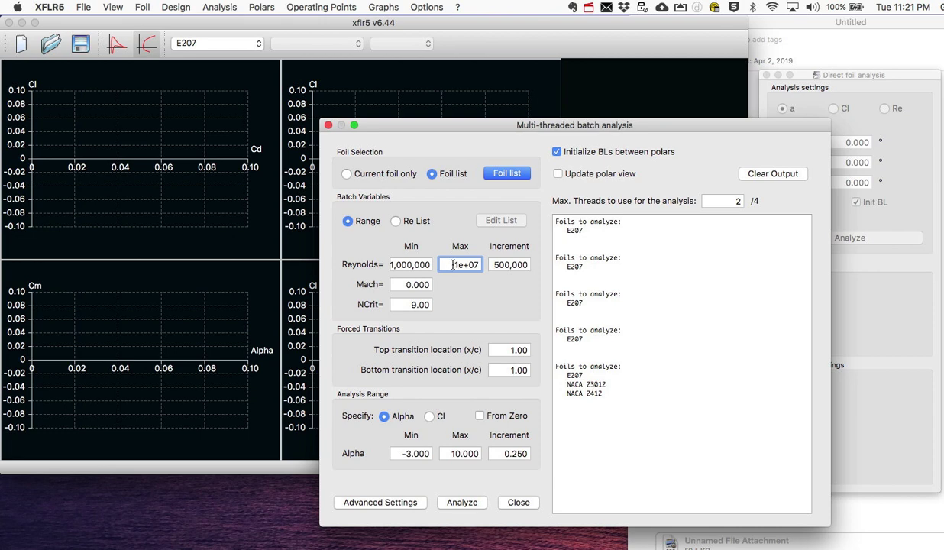
{"action": "left_click_drag", "start_coordinate": [437, 265], "coordinate": [482, 264]}
{"action": "type", "text": "1."}
{"action": "key", "text": "BackSpace"}
{"action": "key", "text": "Return"}
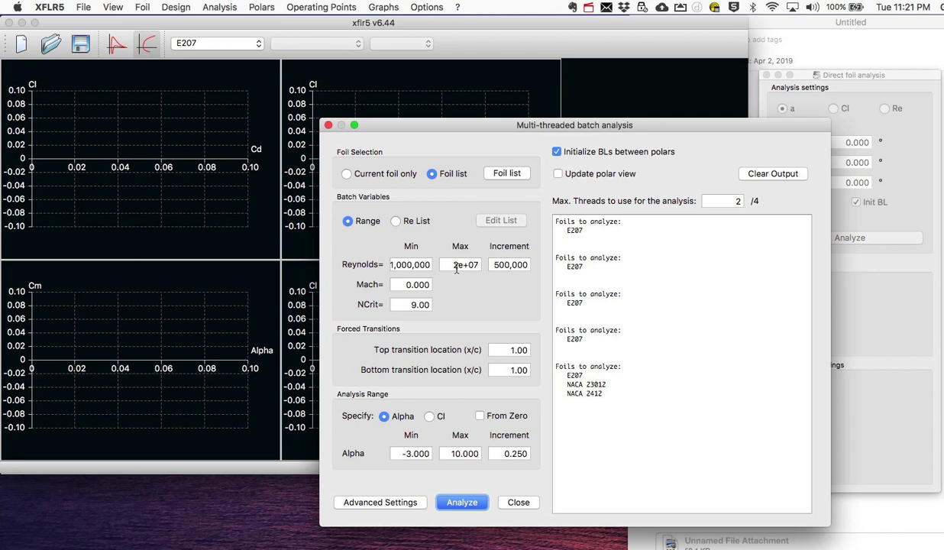
Set the batch's maximum Reynolds number to 1e7 and switch to the note in Evernote.
{"action": "double_click", "coordinate": [480, 265]}
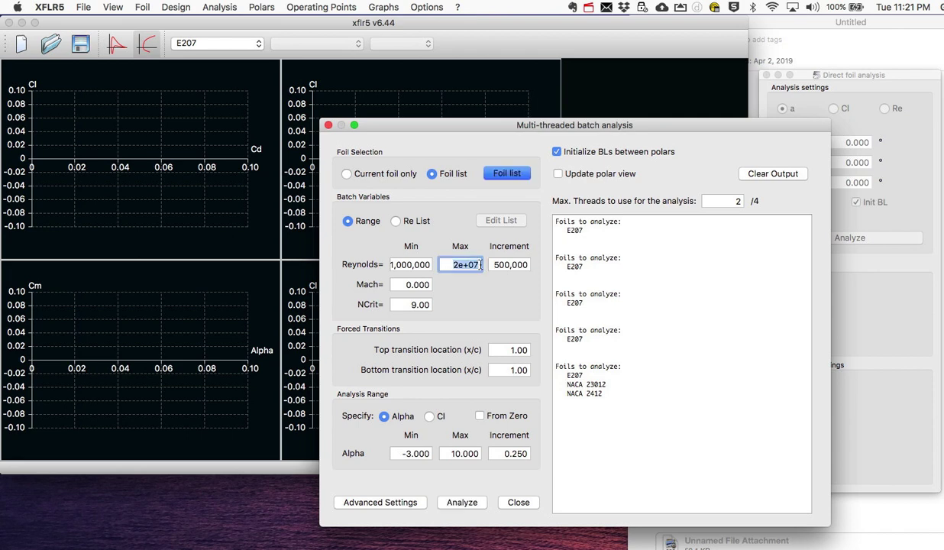
{"action": "key", "text": "BackSpace"}
{"action": "type", "text": "1e7"}
{"action": "key", "text": "shift+Tab"}
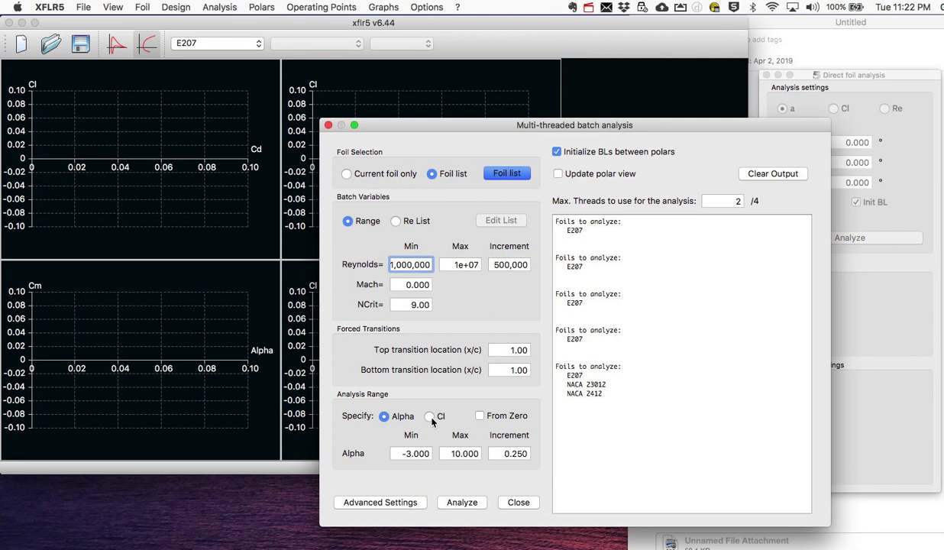
{"action": "key", "text": "super+Tab"}
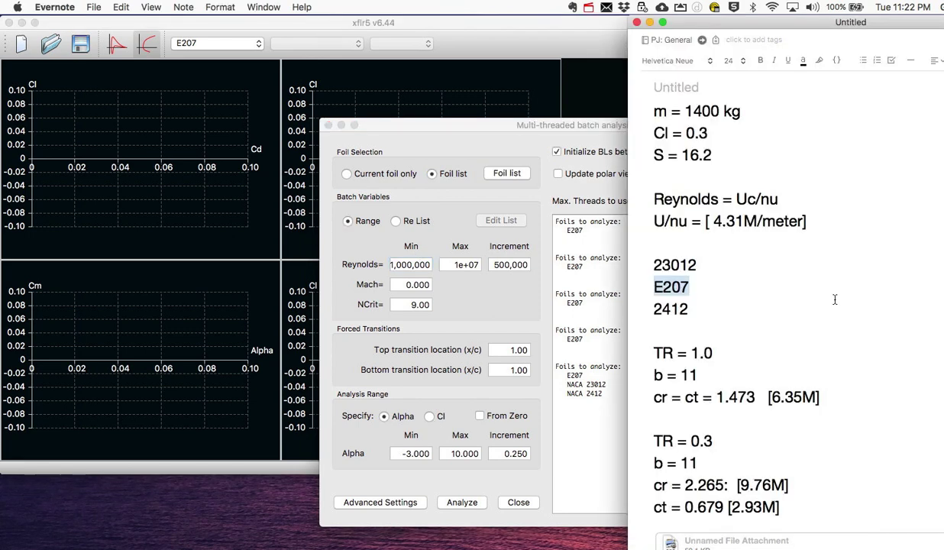
Return to XFLR5, run the batch analysis for the three foils and close the batch analysis dialog.
{"action": "scroll", "coordinate": [841, 305], "scroll_direction": "up", "scroll_amount": 5}
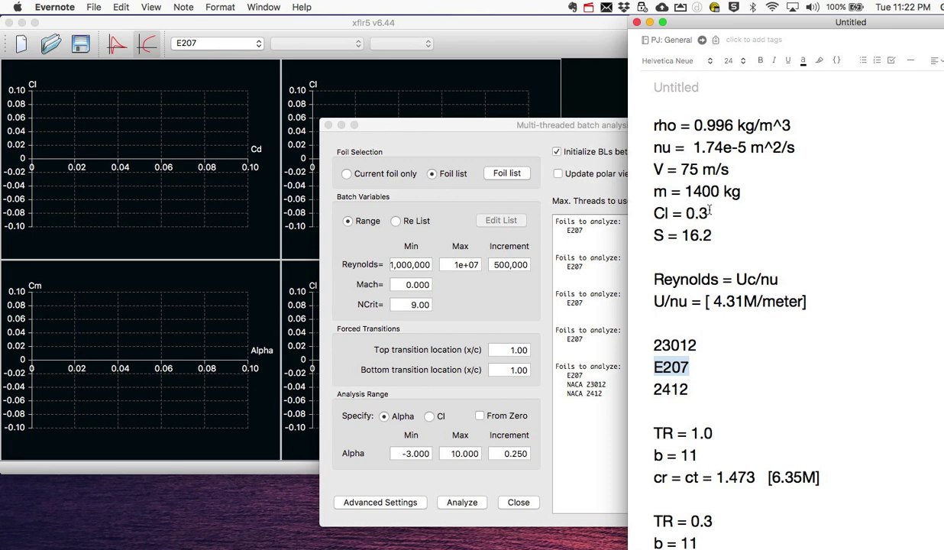
{"action": "left_click", "coordinate": [376, 443]}
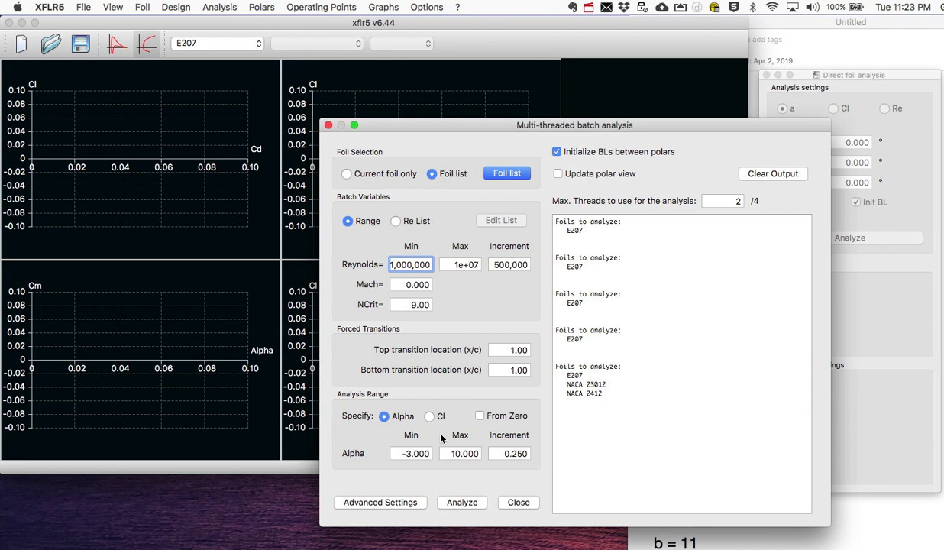
{"action": "left_click", "coordinate": [403, 453]}
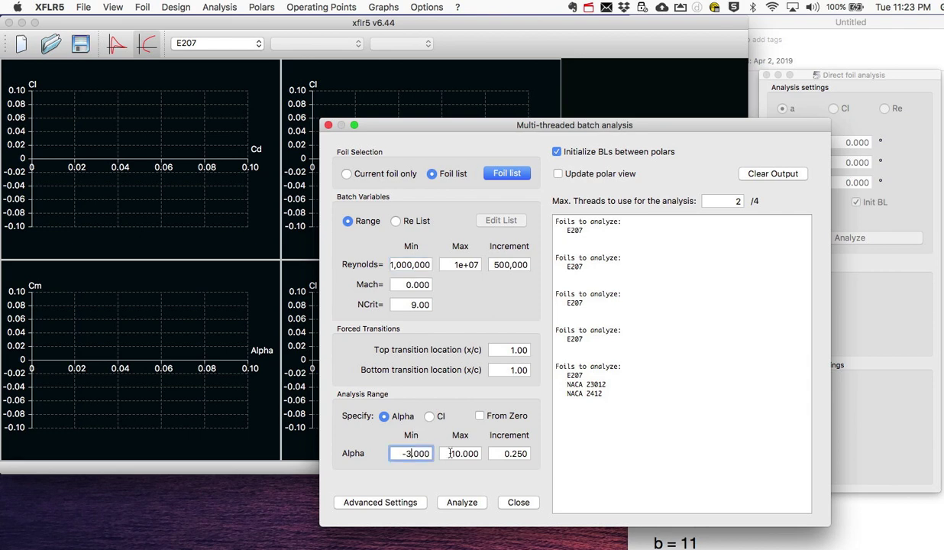
{"action": "left_click", "coordinate": [461, 453]}
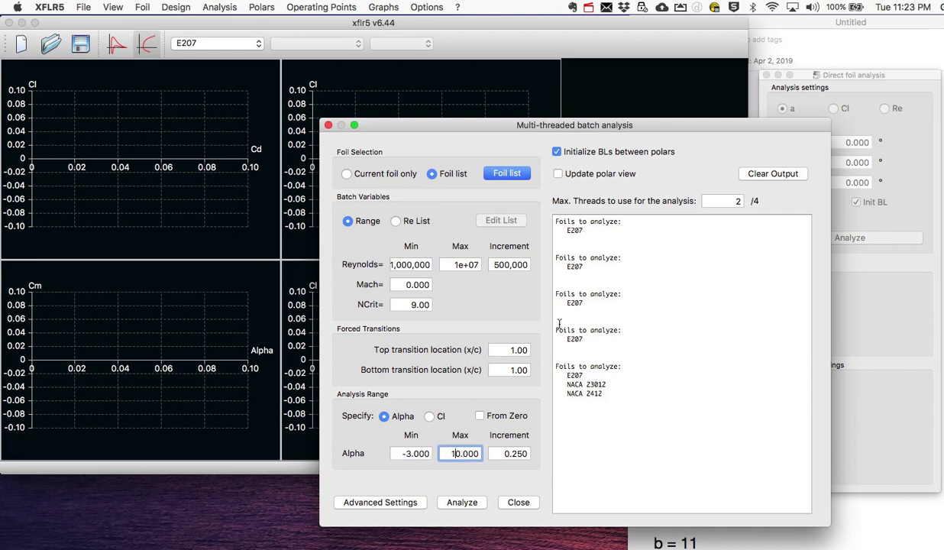
{"action": "left_click", "coordinate": [737, 201]}
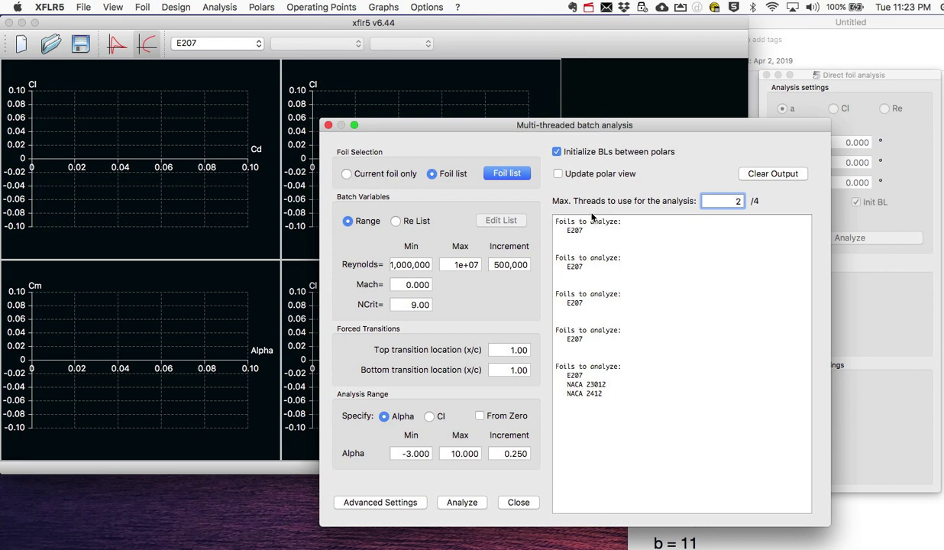
{"action": "left_click", "coordinate": [463, 504]}
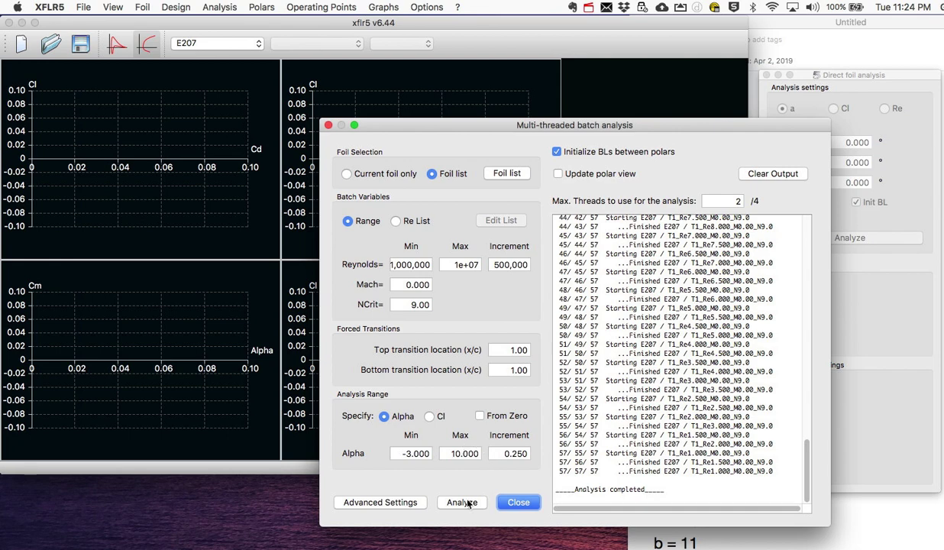
{"action": "left_click", "coordinate": [519, 502]}
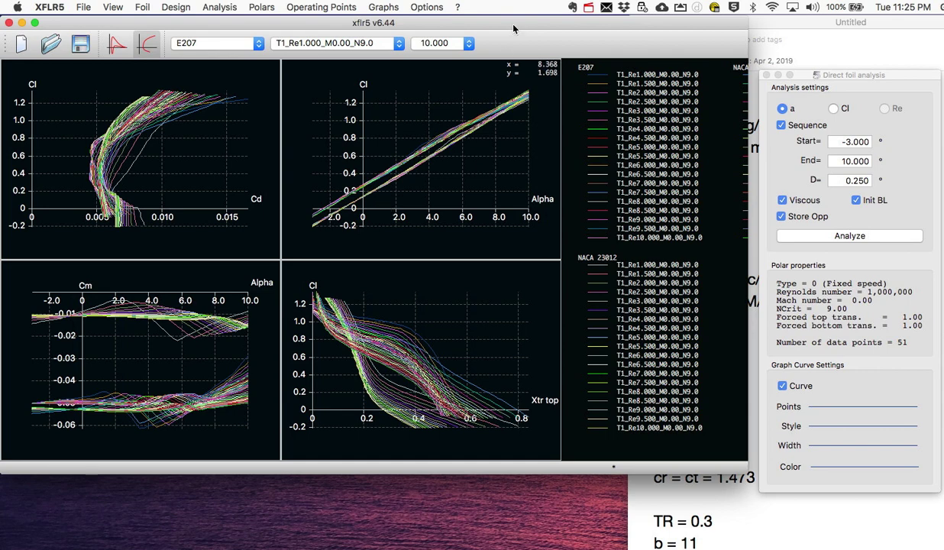
Save the project as test in the Foils folder.
{"action": "left_click_drag", "start_coordinate": [240, 27], "coordinate": [243, 29]}
{"action": "left_click", "coordinate": [82, 7]}
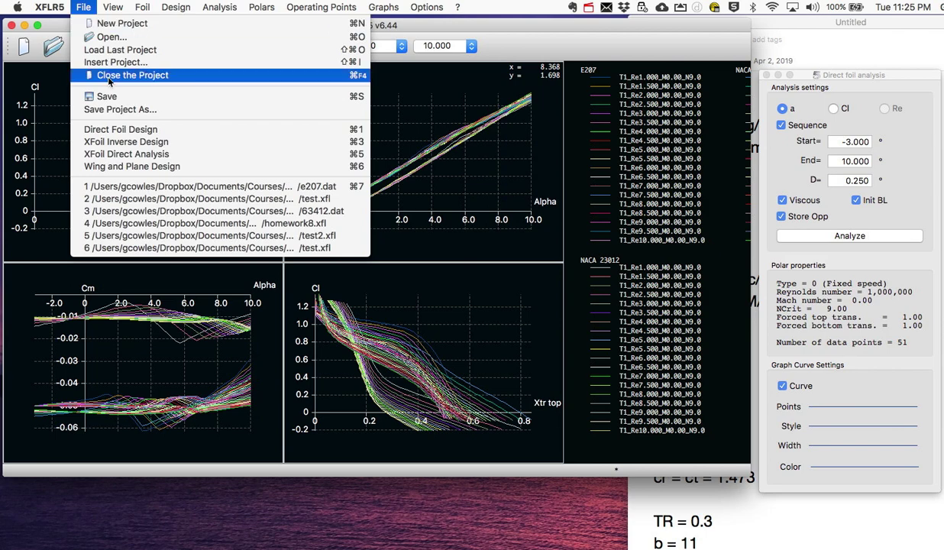
{"action": "left_click", "coordinate": [412, 194]}
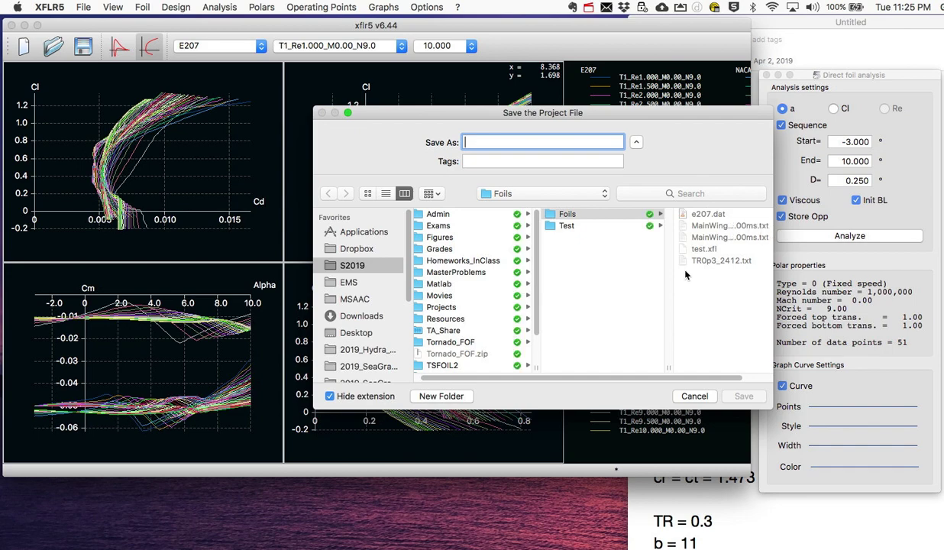
{"action": "type", "text": "test"}
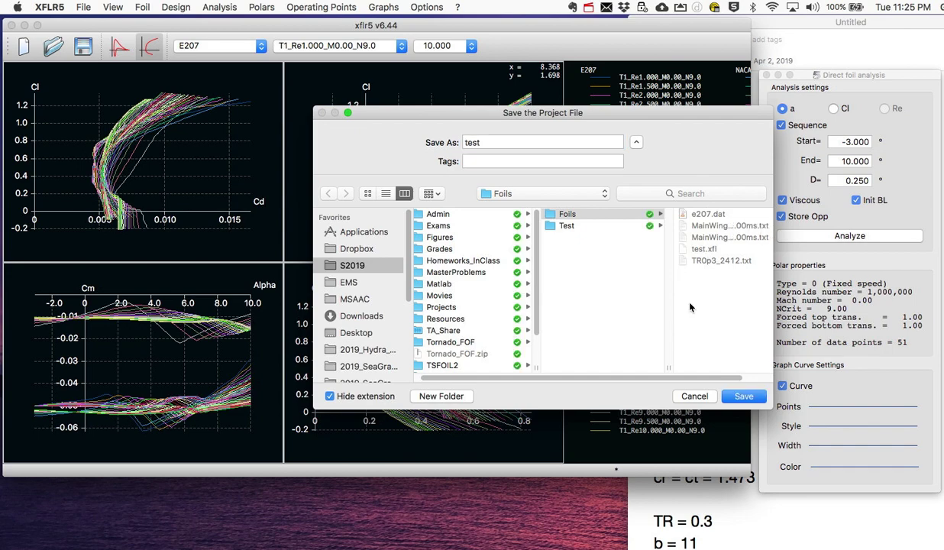
{"action": "left_click", "coordinate": [741, 396]}
{"action": "left_click", "coordinate": [637, 198]}
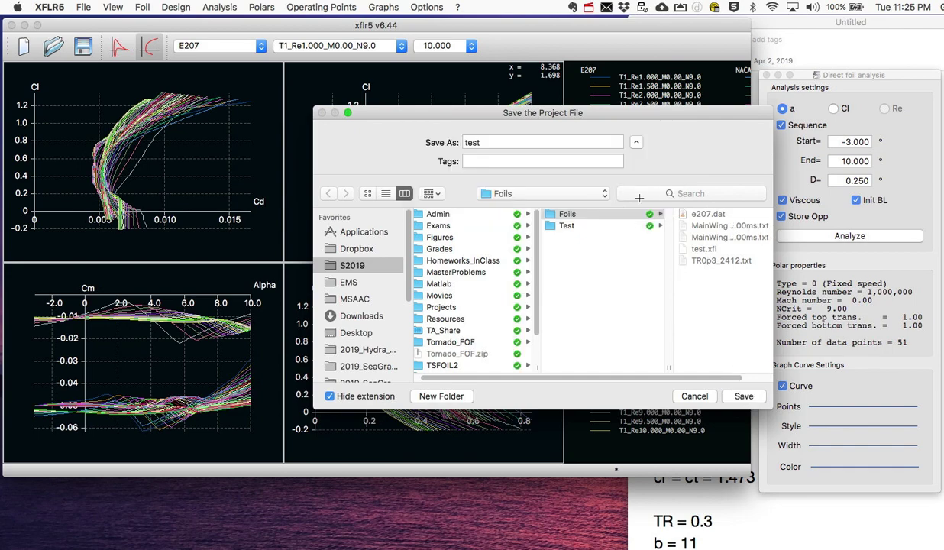
{"action": "left_click_drag", "start_coordinate": [179, 27], "coordinate": [184, 26]}
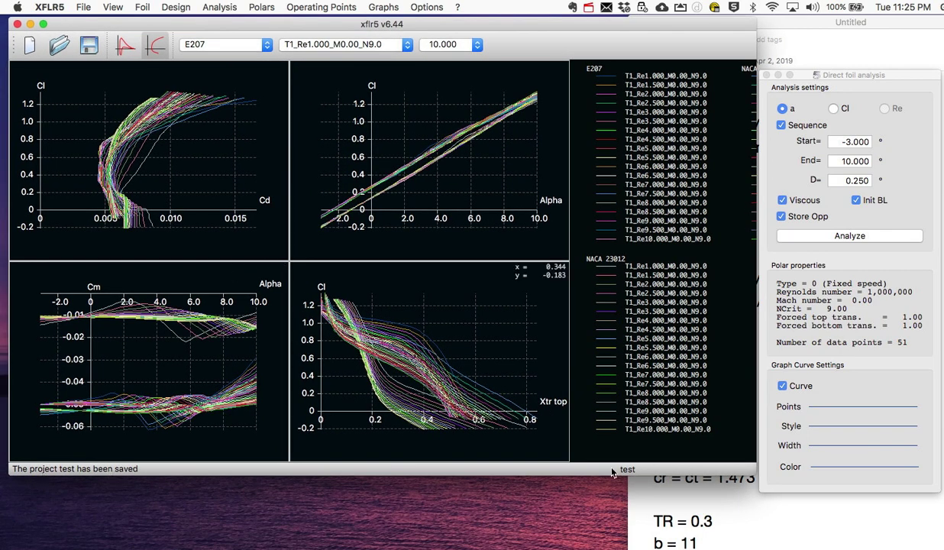
{"action": "left_click_drag", "start_coordinate": [177, 26], "coordinate": [181, 23]}
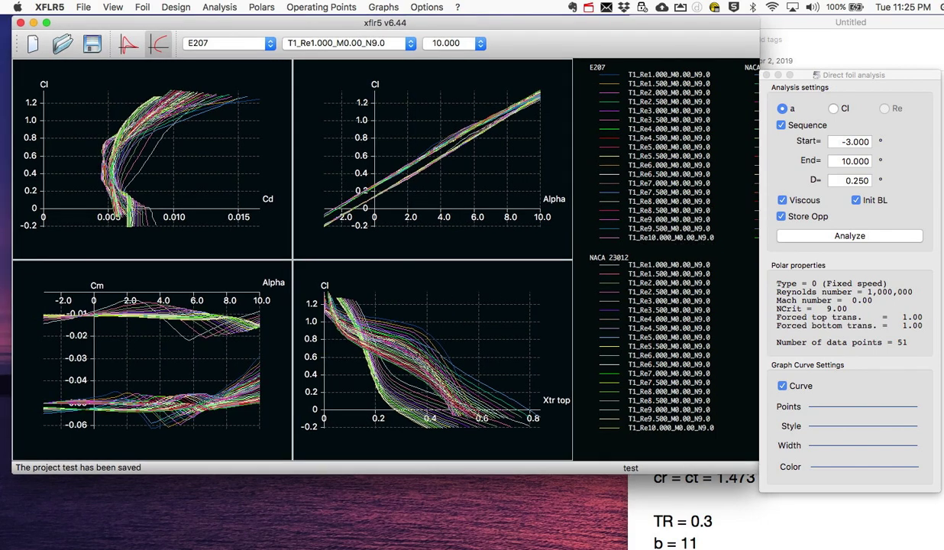
Review the wing parameters in the Evernote note and switch XFLR5 to Wing and Plane Design.
{"action": "left_click", "coordinate": [764, 508]}
{"action": "scroll", "coordinate": [735, 407], "scroll_direction": "down", "scroll_amount": 1}
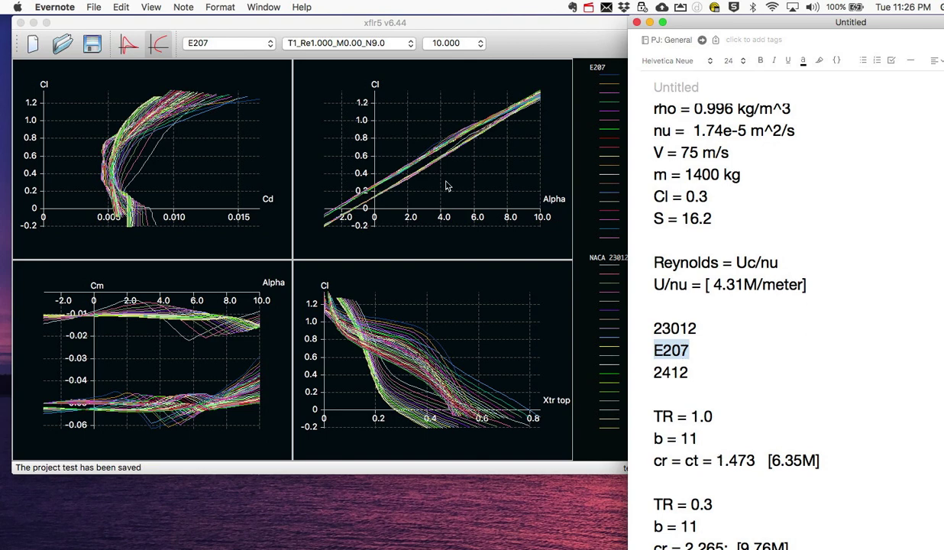
{"action": "left_click", "coordinate": [109, 25]}
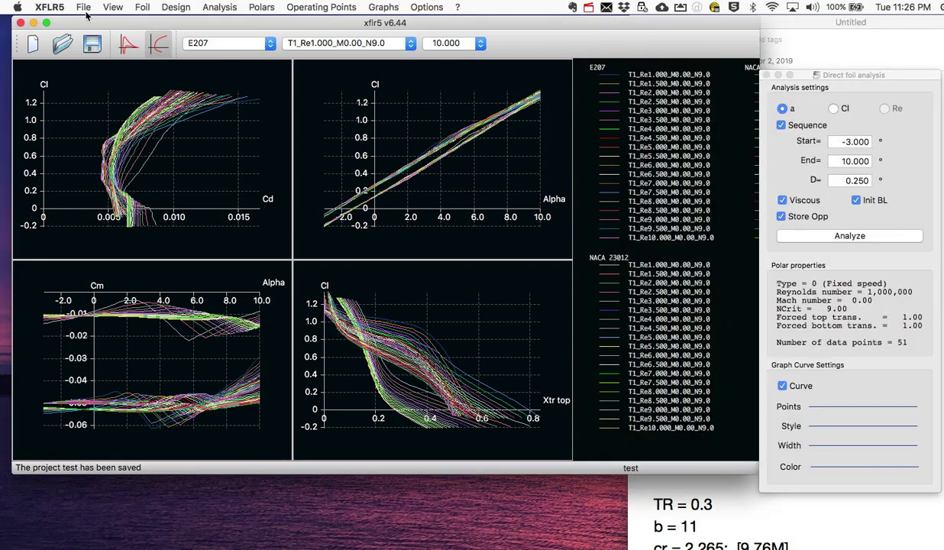
{"action": "left_click", "coordinate": [83, 6]}
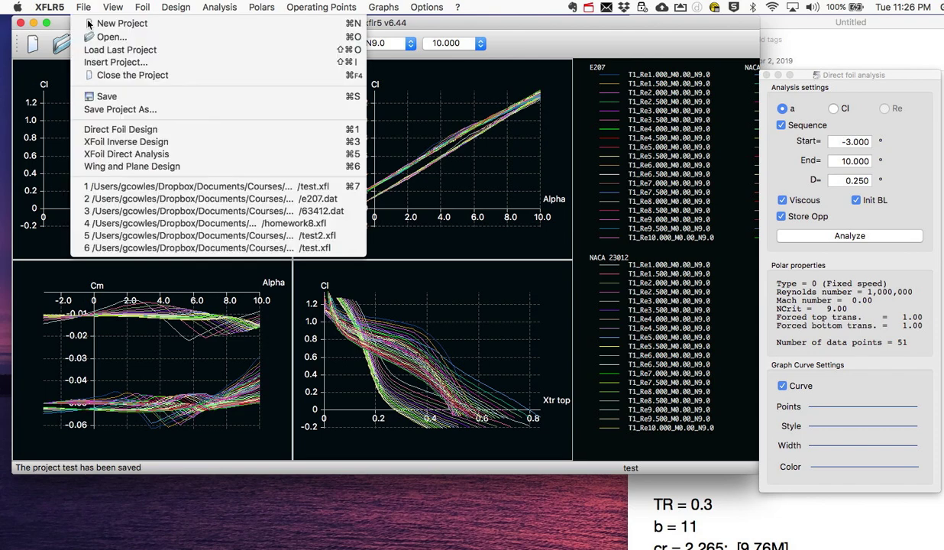
{"action": "left_click", "coordinate": [112, 167]}
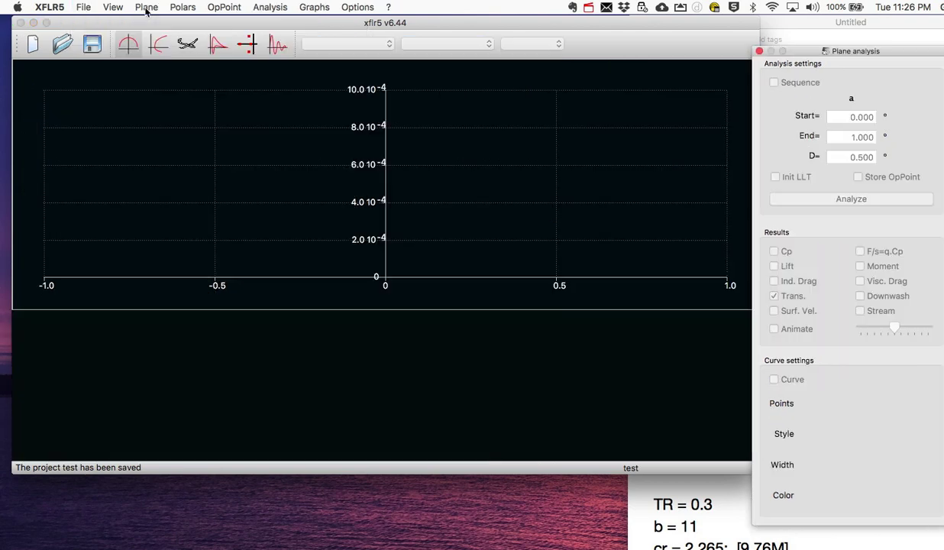
Define a new plane named Rect_2412 and exclude its elevator and fin.
{"action": "left_click", "coordinate": [146, 7]}
{"action": "left_click", "coordinate": [155, 24]}
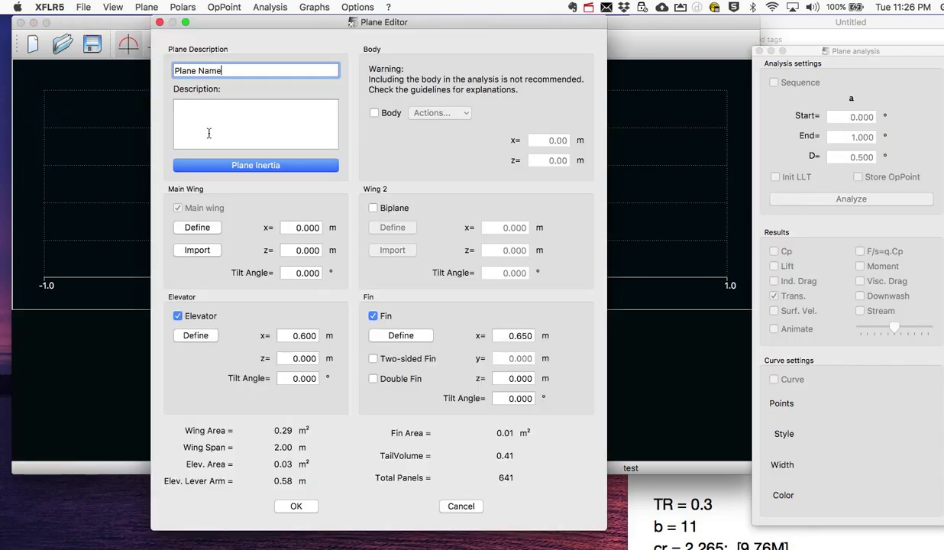
{"action": "left_click_drag", "start_coordinate": [230, 68], "coordinate": [163, 68]}
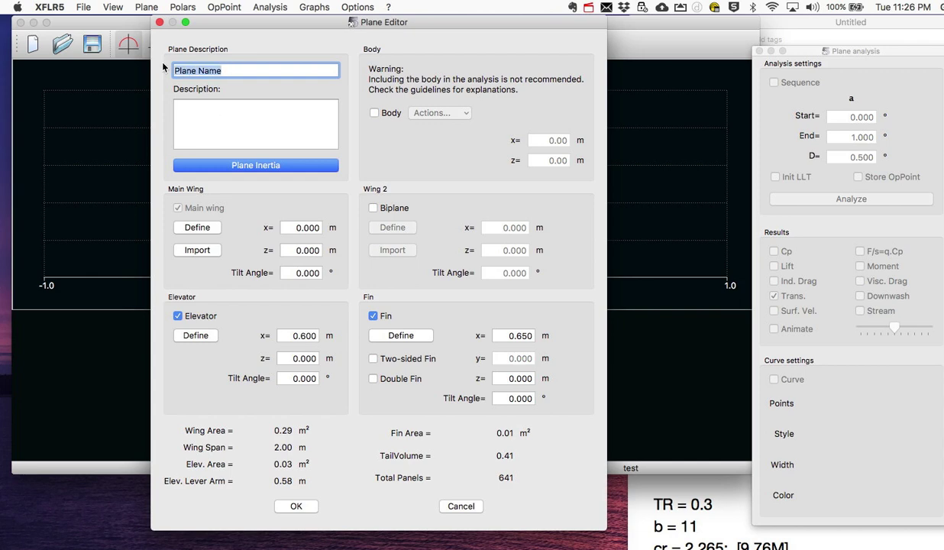
{"action": "type", "text": "Rect_2412"}
{"action": "left_click", "coordinate": [208, 121]}
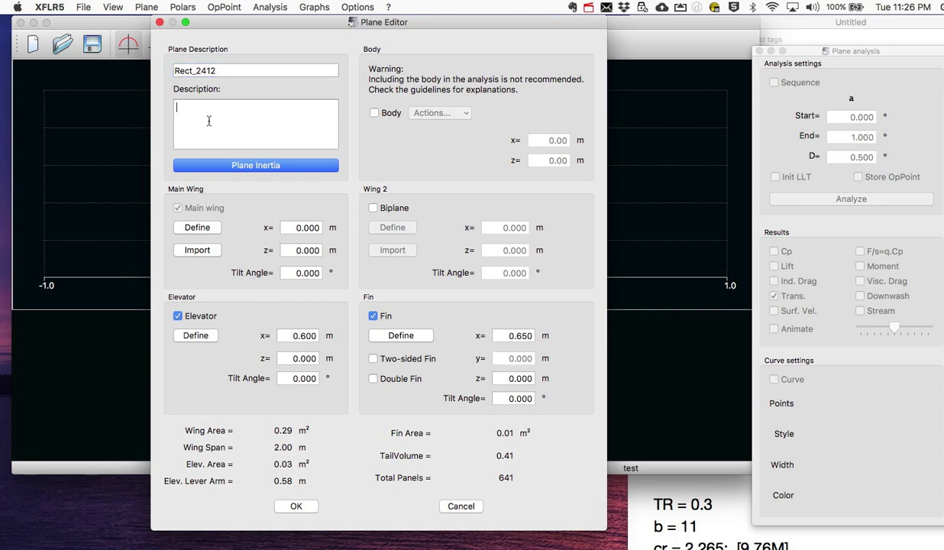
{"action": "left_click", "coordinate": [178, 316]}
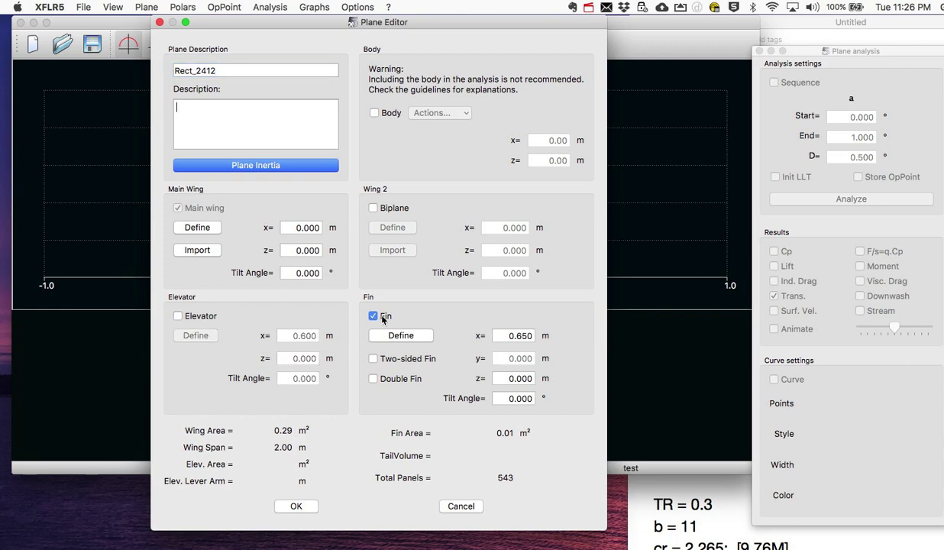
{"action": "left_click", "coordinate": [373, 317]}
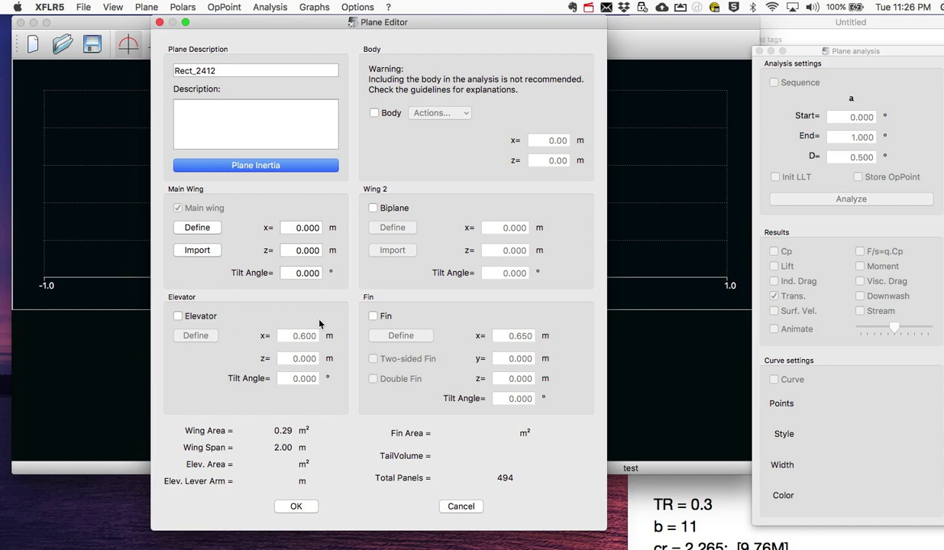
Open the main wing's definition and name the wing Rect_2412.
{"action": "left_click", "coordinate": [196, 224]}
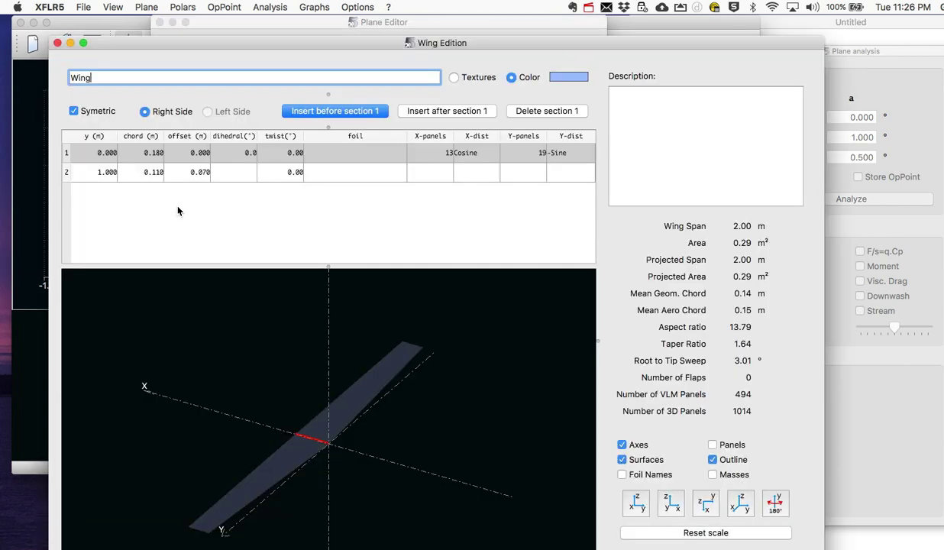
{"action": "left_click_drag", "start_coordinate": [90, 76], "coordinate": [67, 79]}
{"action": "type", "text": "Rect_2412"}
{"action": "left_click", "coordinate": [131, 205]}
Set the spanwise y position of the wing's section 2 to 5.5 m.
{"action": "double_click", "coordinate": [107, 175]}
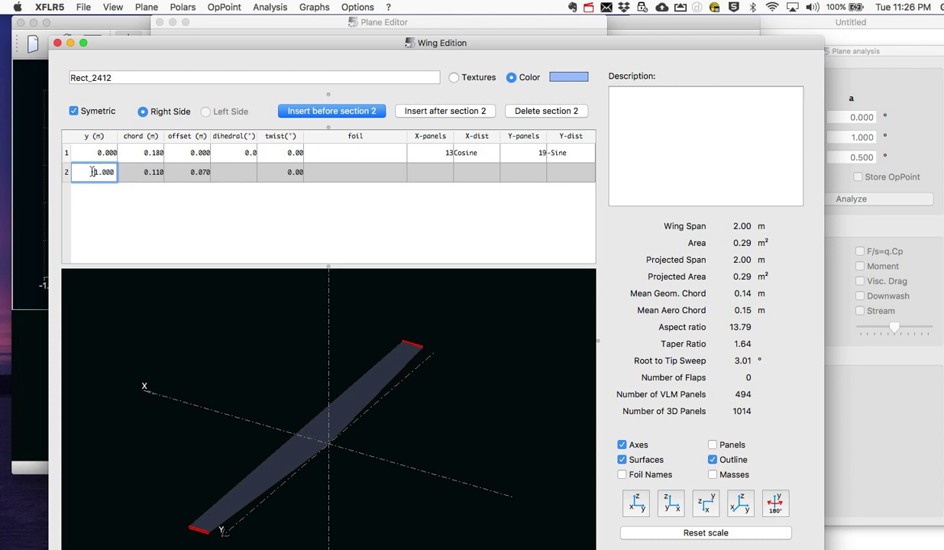
{"action": "type", "text": "5.5"}
{"action": "key", "text": "Return"}
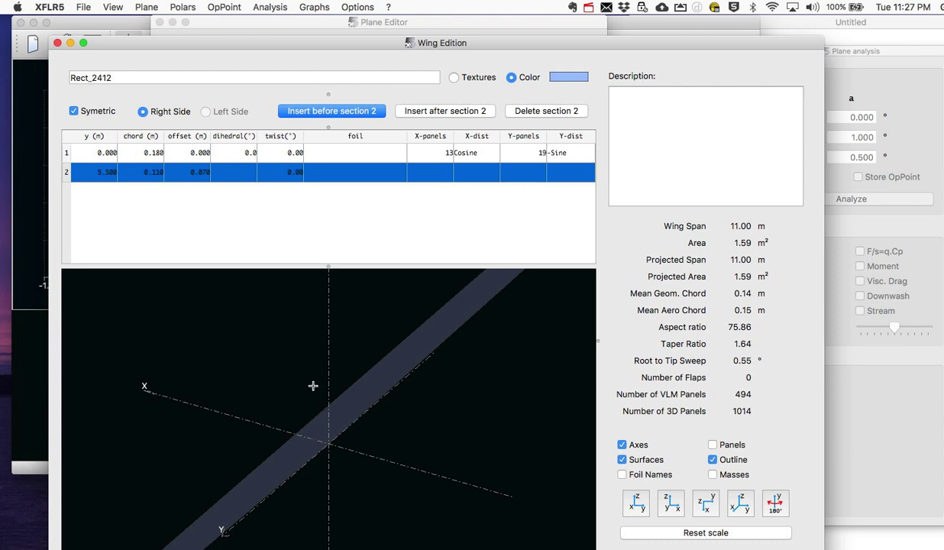
{"action": "scroll", "coordinate": [311, 381], "scroll_direction": "up", "scroll_amount": 3}
{"action": "scroll", "coordinate": [308, 379], "scroll_direction": "down", "scroll_amount": 8}
{"action": "scroll", "coordinate": [307, 377], "scroll_direction": "down", "scroll_amount": 5}
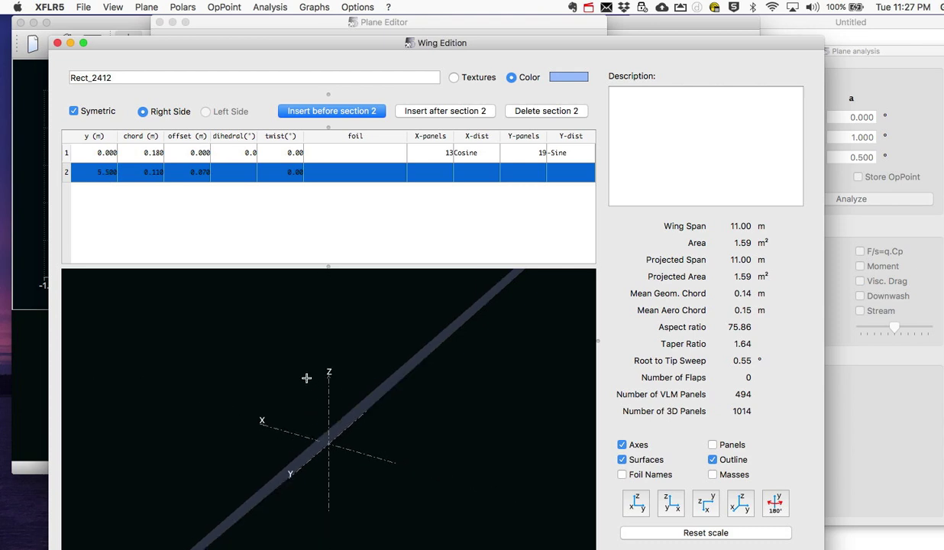
Look up the rectangular wing's chord in the Evernote note and set section 1's chord to 1.473 m.
{"action": "double_click", "coordinate": [137, 153]}
{"action": "double_click", "coordinate": [167, 152]}
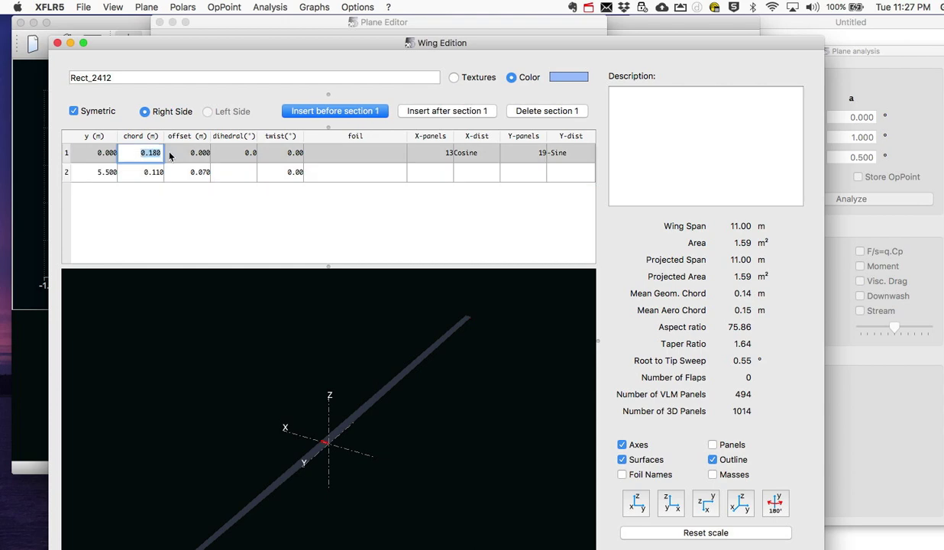
{"action": "key", "text": "super+Tab"}
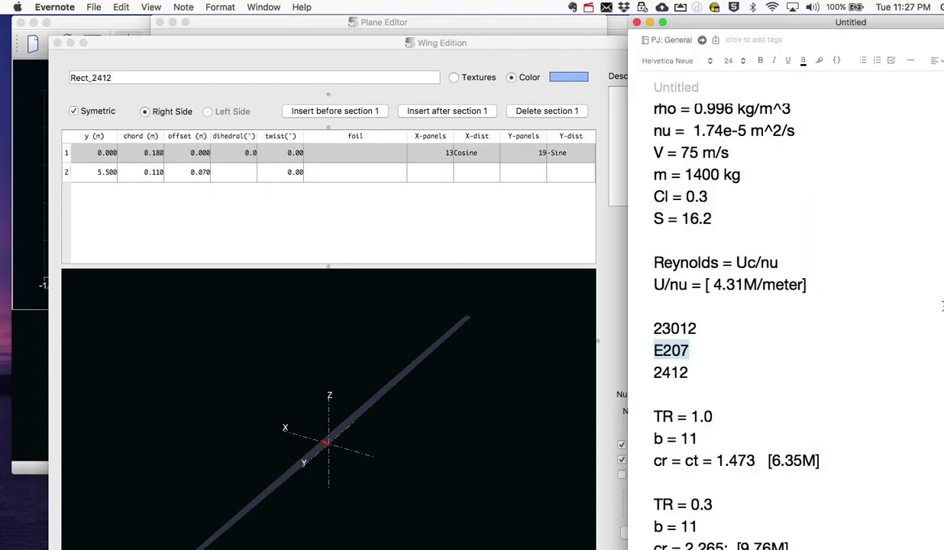
{"action": "left_click", "coordinate": [170, 156]}
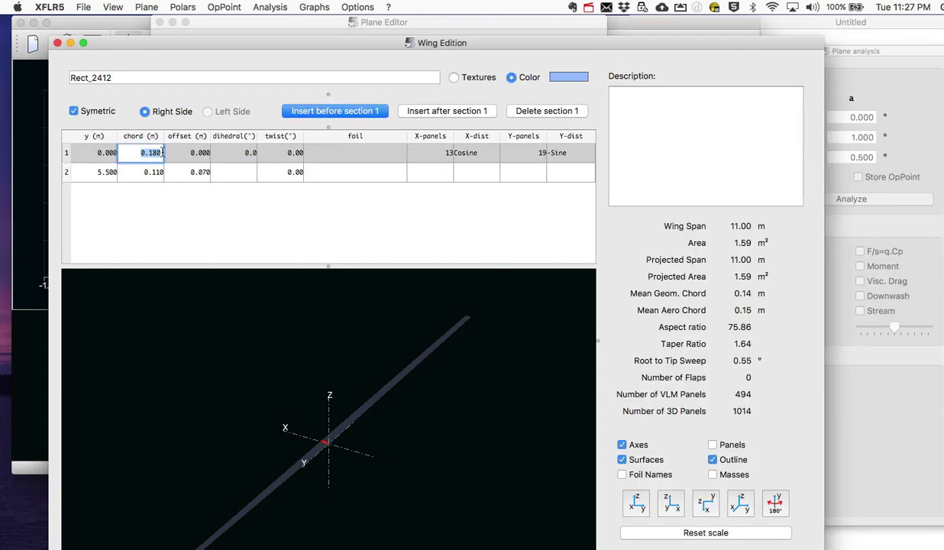
{"action": "type", "text": "1.473"}
{"action": "key", "text": "Tab"}
Set the chord of section 2 to 1.473 m and its offset to 0.
{"action": "left_click", "coordinate": [144, 172]}
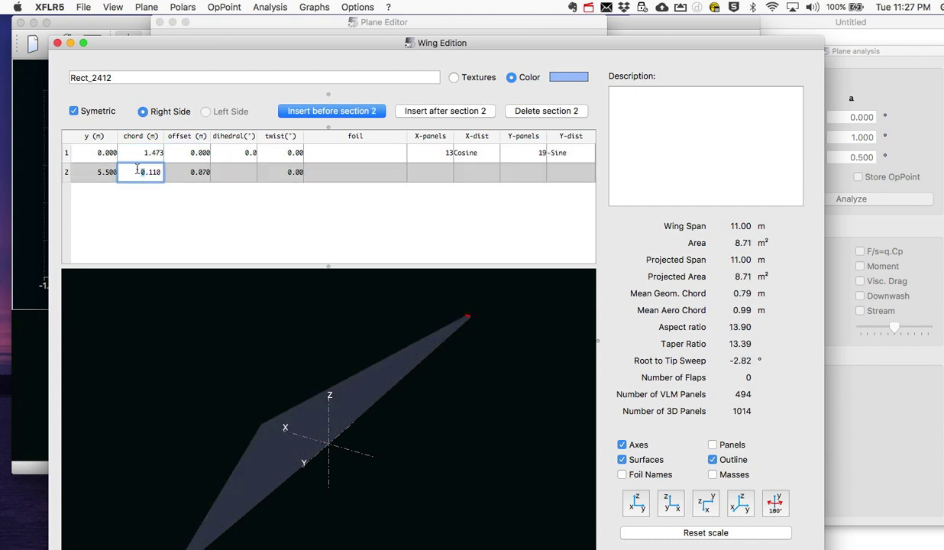
{"action": "type", "text": "1.473"}
{"action": "key", "text": "Tab"}
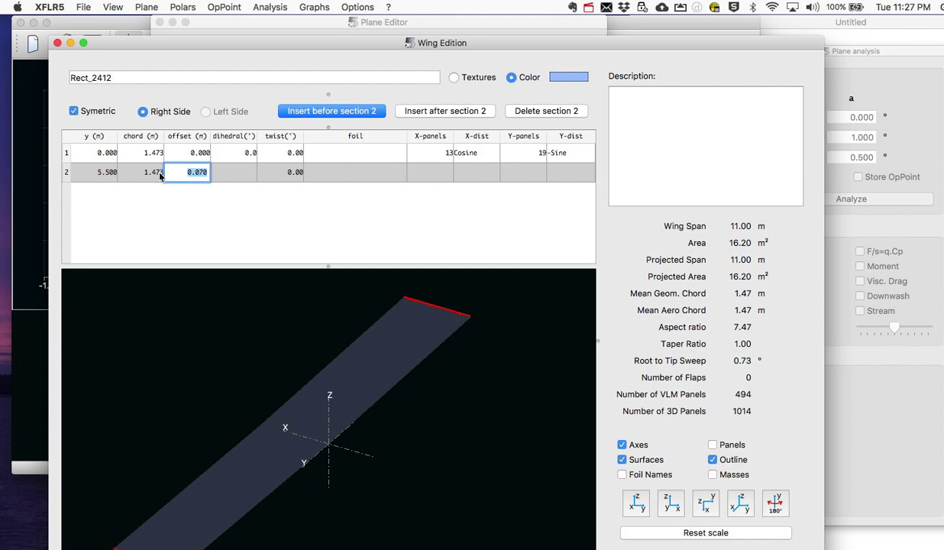
{"action": "type", "text": "0"}
{"action": "key", "text": "Return"}
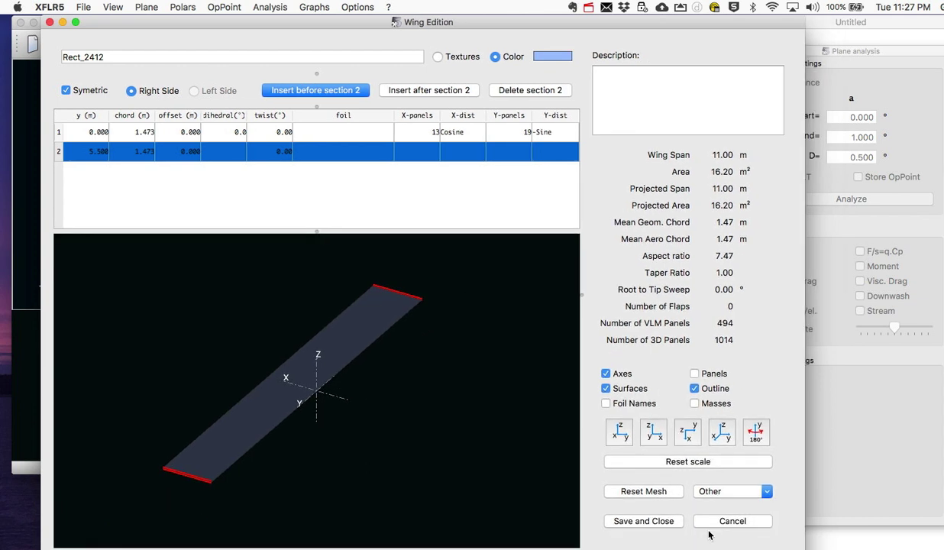
Try a 1 m offset on section 2 to sweep the wing, and restore the offset to 0.
{"action": "double_click", "coordinate": [178, 150]}
{"action": "left_click", "coordinate": [182, 151]}
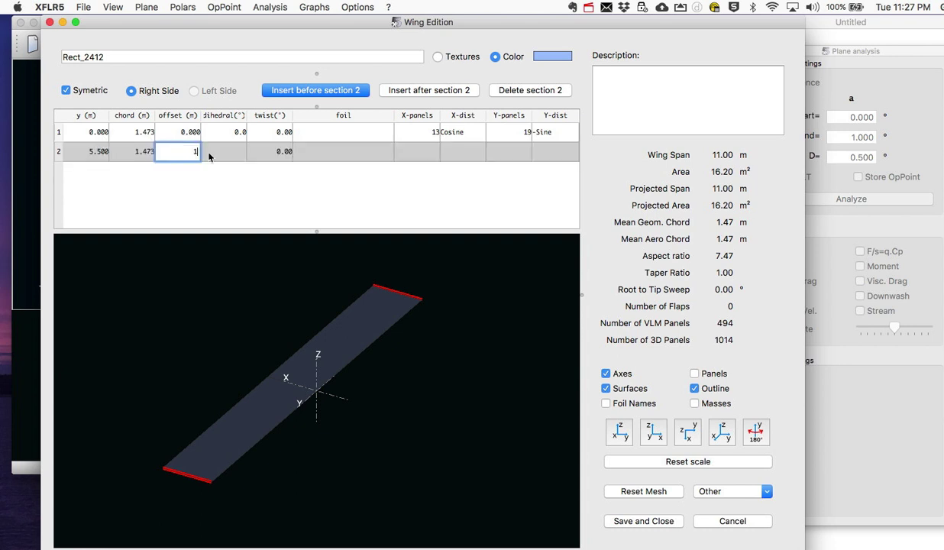
{"action": "type", "text": "1"}
{"action": "key", "text": "Return"}
{"action": "double_click", "coordinate": [178, 152]}
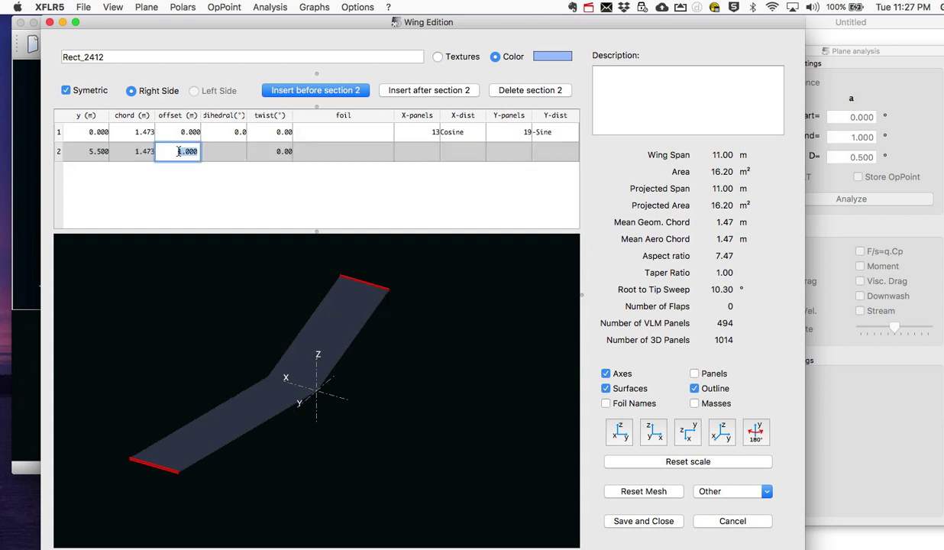
{"action": "left_click_drag", "start_coordinate": [167, 151], "coordinate": [202, 153]}
{"action": "type", "text": "0"}
{"action": "key", "text": "Return"}
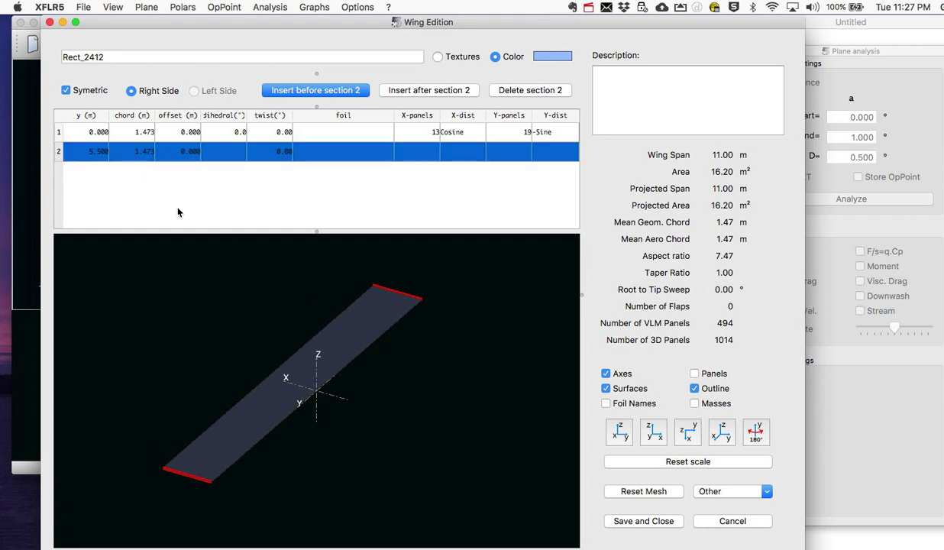
Assign the NACA 2412 foil to both section 1 and section 2 of the Rect_2412 wing.
{"action": "left_click", "coordinate": [341, 132]}
{"action": "left_click", "coordinate": [342, 132]}
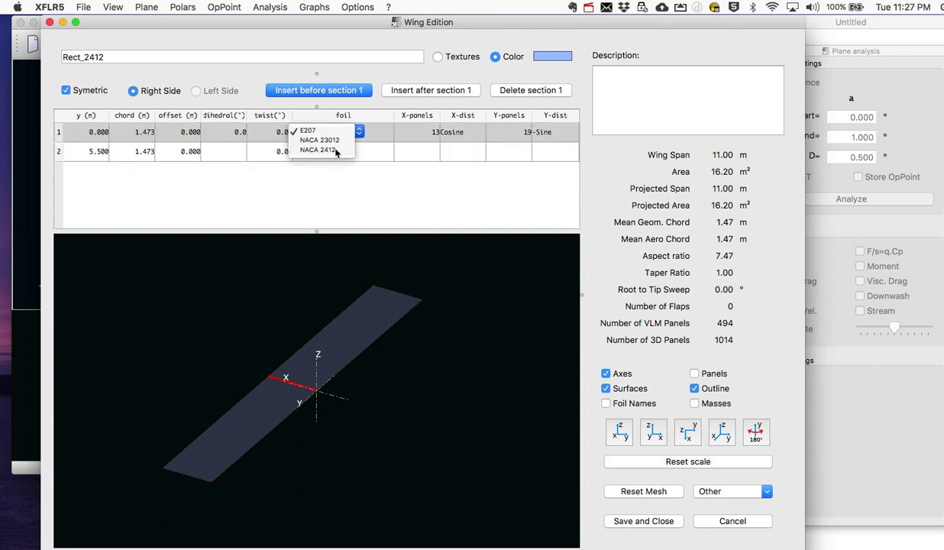
{"action": "left_click", "coordinate": [333, 150]}
{"action": "left_click", "coordinate": [336, 153]}
{"action": "left_click", "coordinate": [336, 152]}
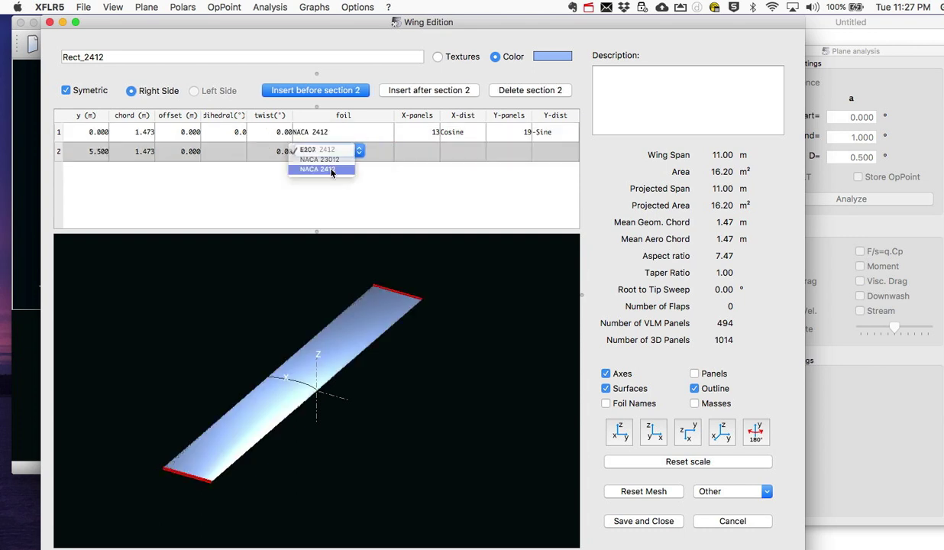
{"action": "left_click", "coordinate": [328, 170]}
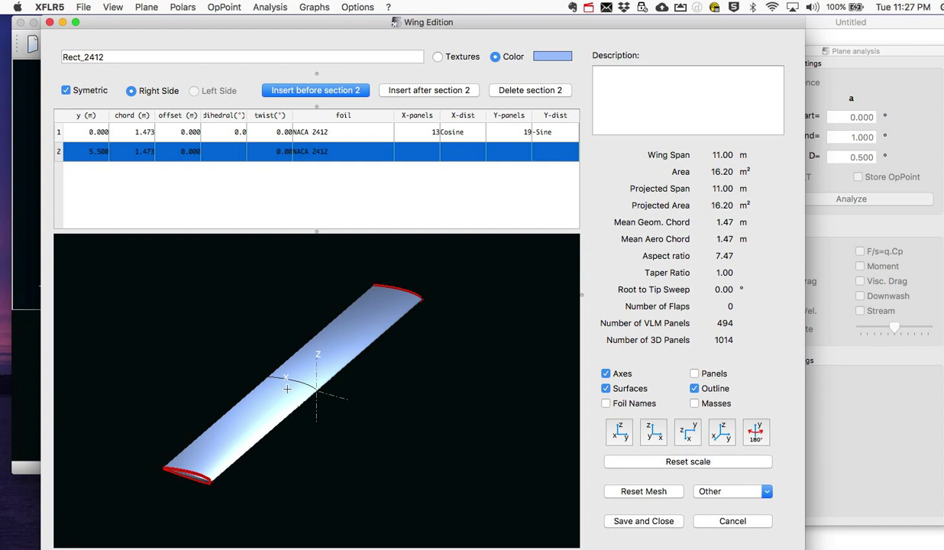
Set the mesh of wing section 1 to 25 X-panels and 25 Y-panels.
{"action": "scroll", "coordinate": [186, 455], "scroll_direction": "up", "scroll_amount": 2}
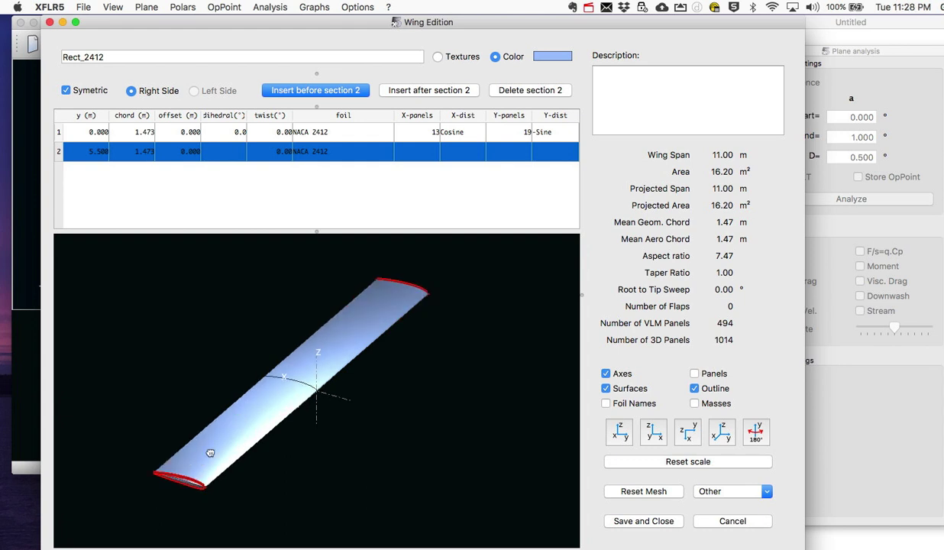
{"action": "scroll", "coordinate": [208, 471], "scroll_direction": "up", "scroll_amount": 1}
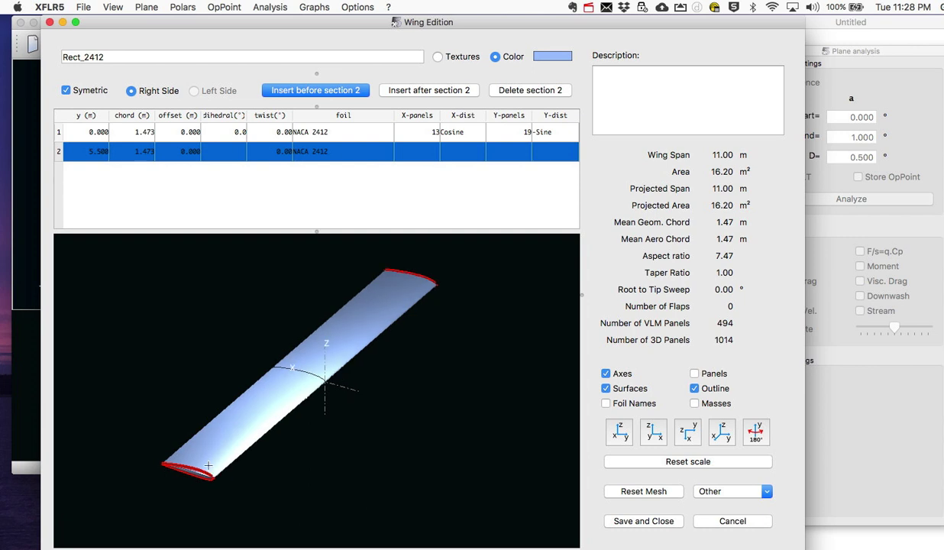
{"action": "left_click_drag", "start_coordinate": [211, 466], "coordinate": [278, 439]}
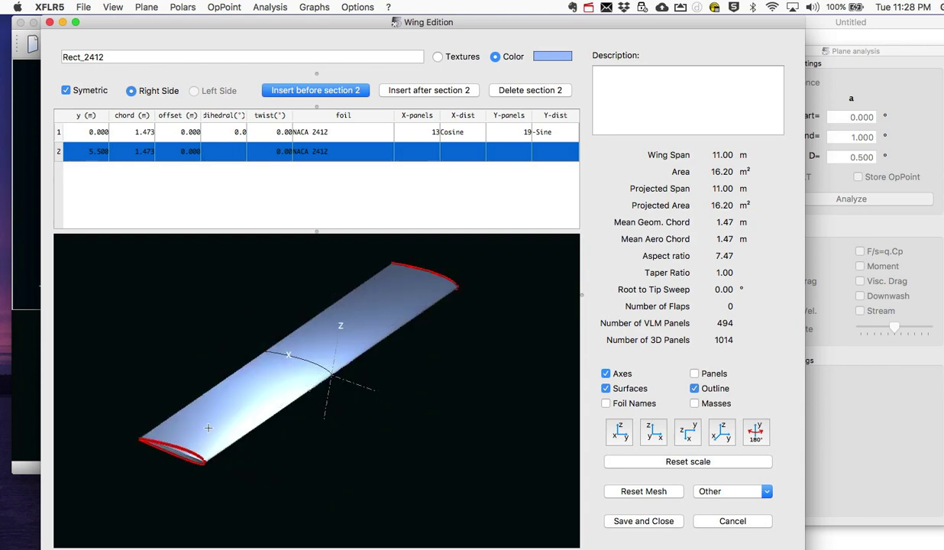
{"action": "double_click", "coordinate": [431, 135]}
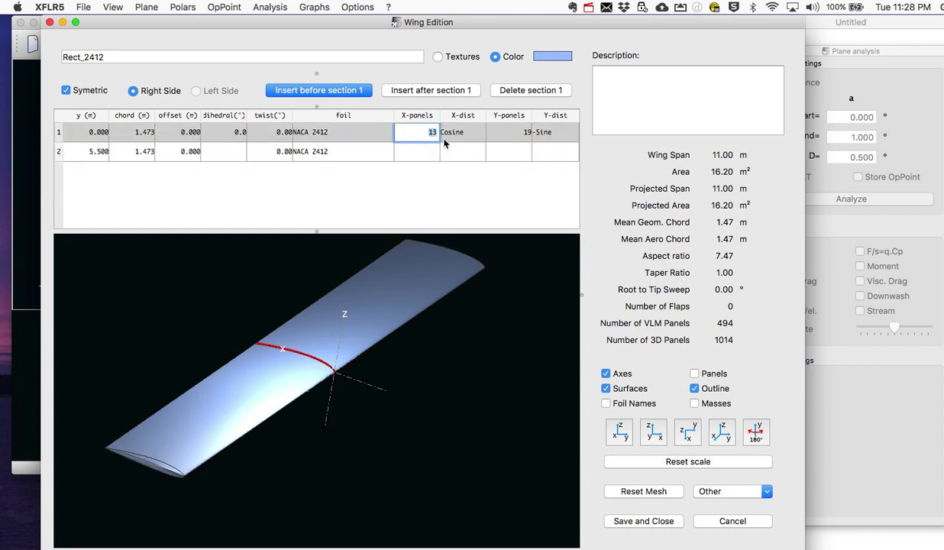
{"action": "type", "text": "25"}
{"action": "key", "text": "Tab"}
{"action": "key", "text": "Tab"}
{"action": "type", "text": "25"}
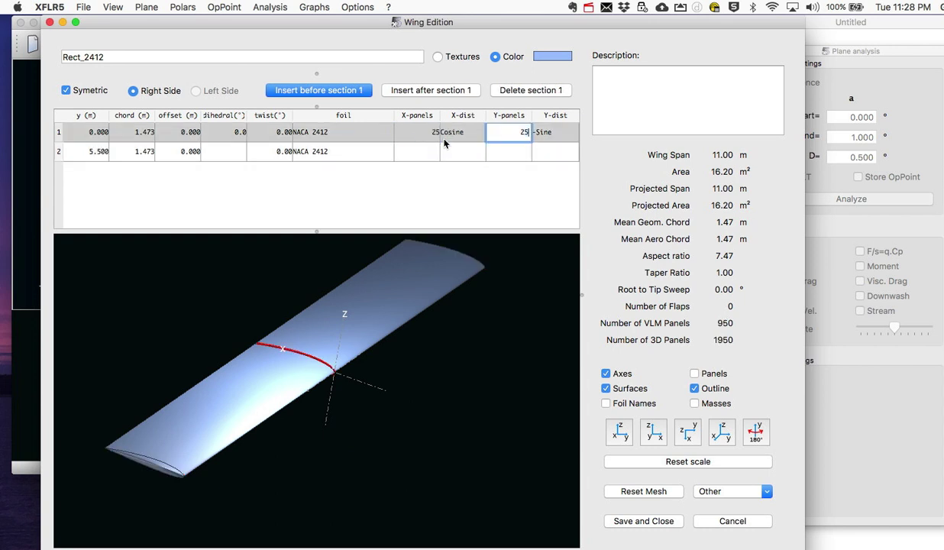
{"action": "key", "text": "Return"}
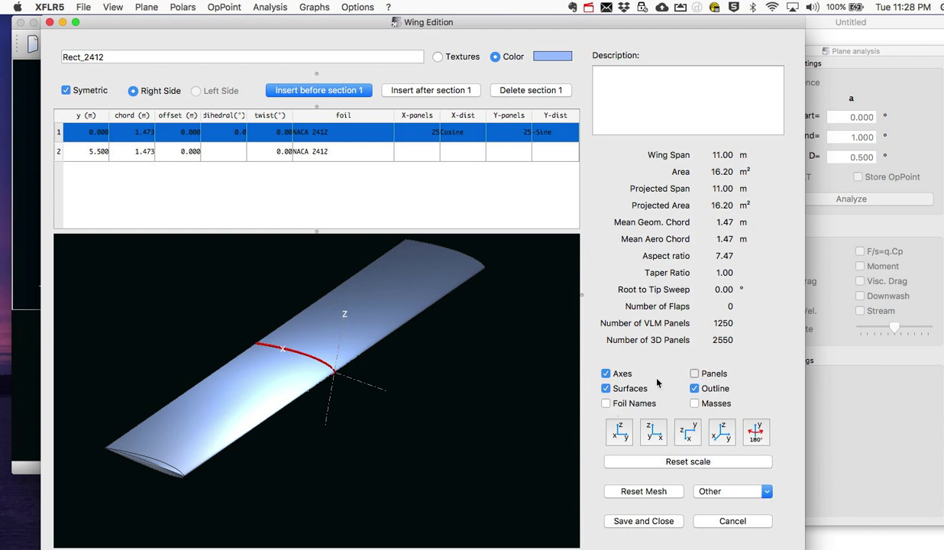
Show the mesh panels on the wing preview, and save the wing together with the Rect_2412 plane.
{"action": "left_click", "coordinate": [694, 374]}
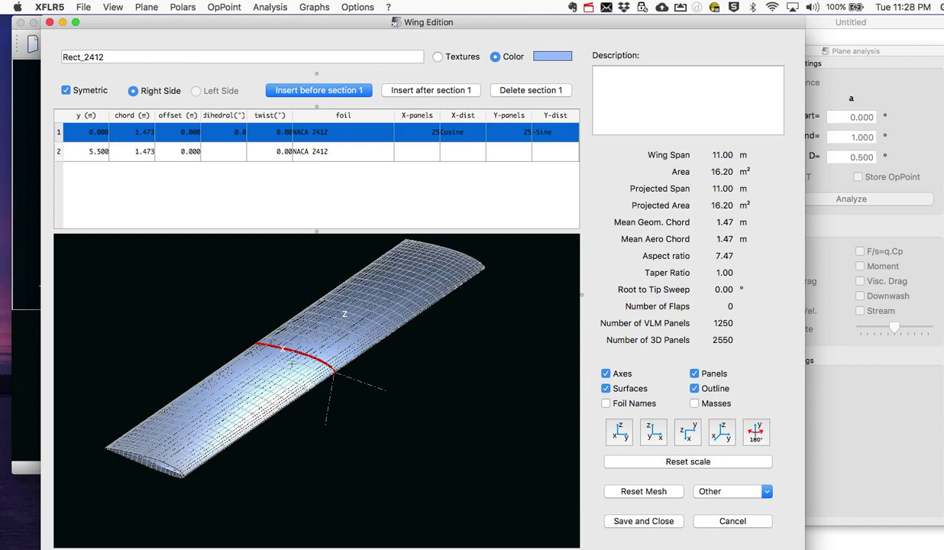
{"action": "scroll", "coordinate": [419, 370], "scroll_direction": "up", "scroll_amount": 5}
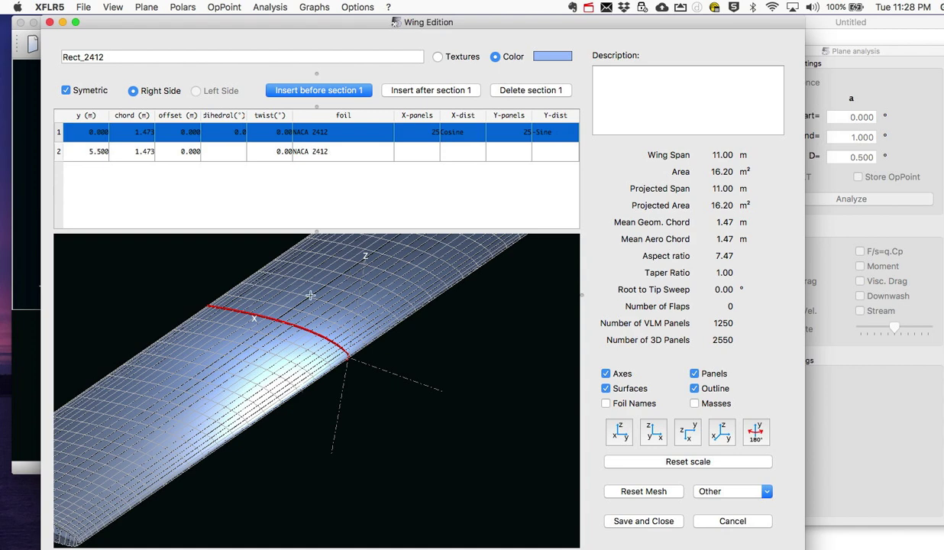
{"action": "scroll", "coordinate": [300, 285], "scroll_direction": "down", "scroll_amount": 2}
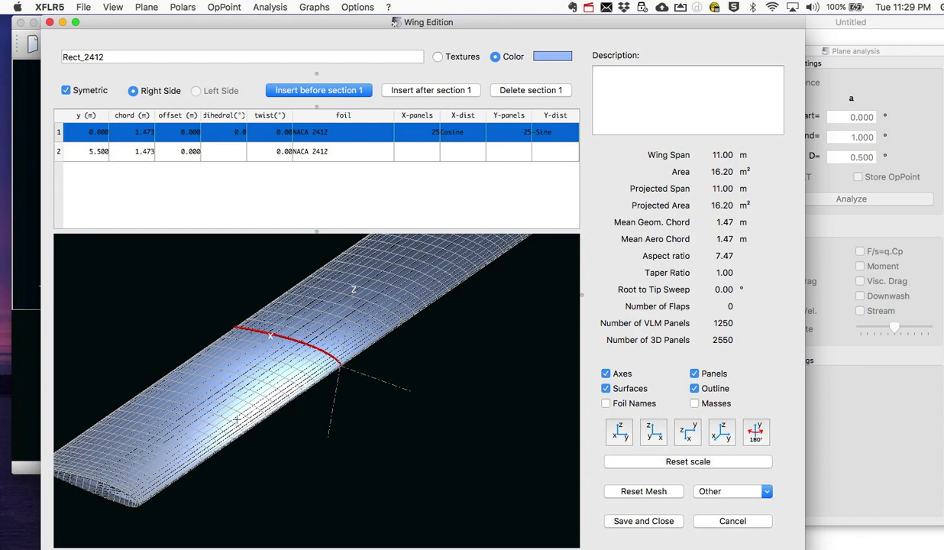
{"action": "mouse_move", "coordinate": [241, 395]}
{"action": "left_mouse_down"}
{"action": "mouse_move", "coordinate": [172, 374]}
{"action": "mouse_move", "coordinate": [245, 411]}
{"action": "left_mouse_up"}
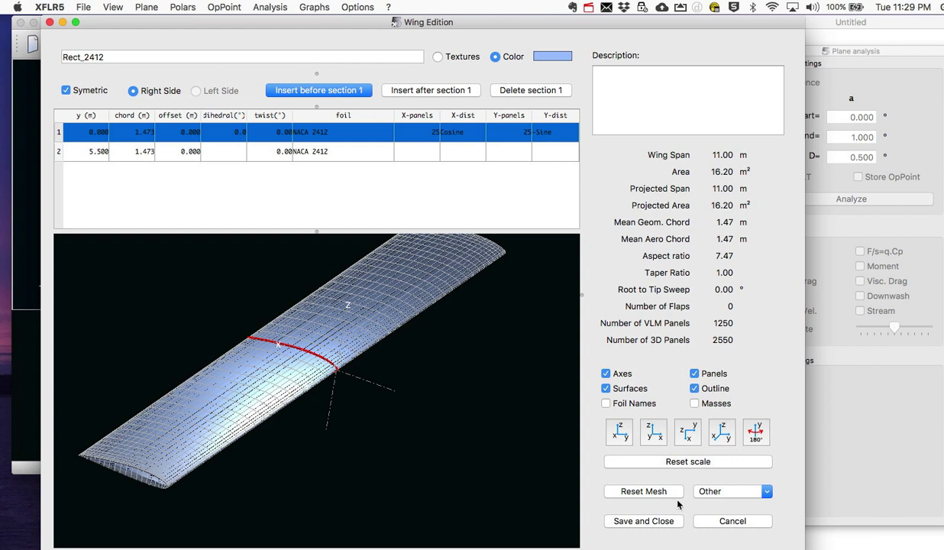
{"action": "left_click", "coordinate": [636, 522]}
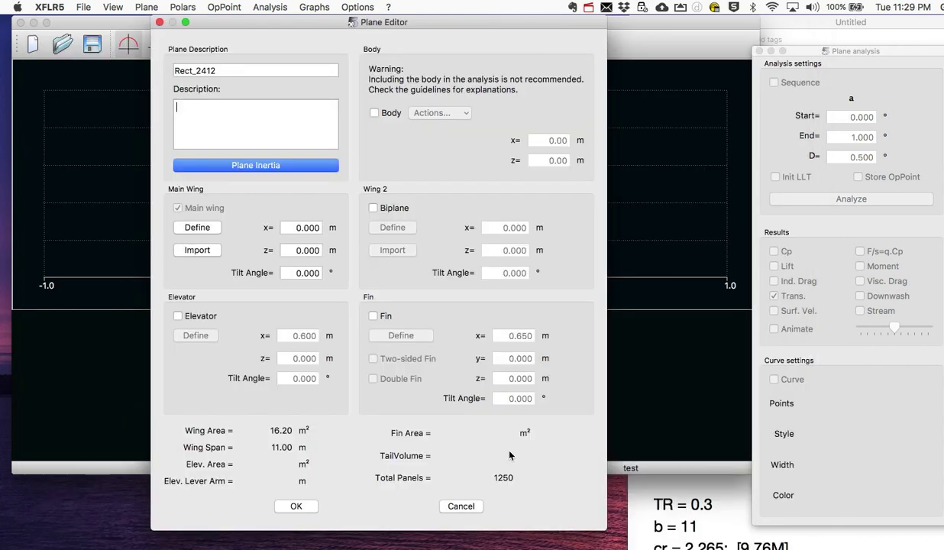
{"action": "left_click", "coordinate": [296, 507]}
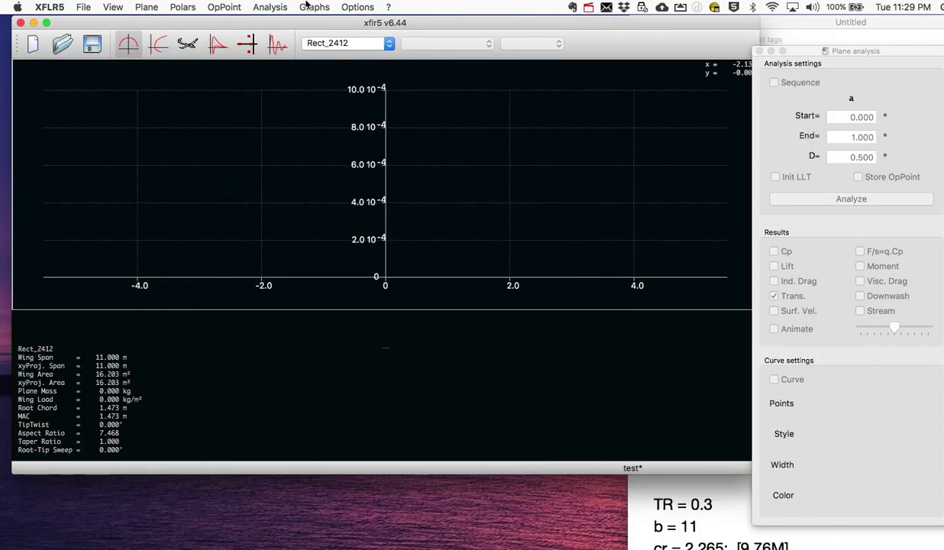
Start defining an analysis for the Rect_2412 plane with a free stream speed of 75 m/s.
{"action": "left_click", "coordinate": [271, 7]}
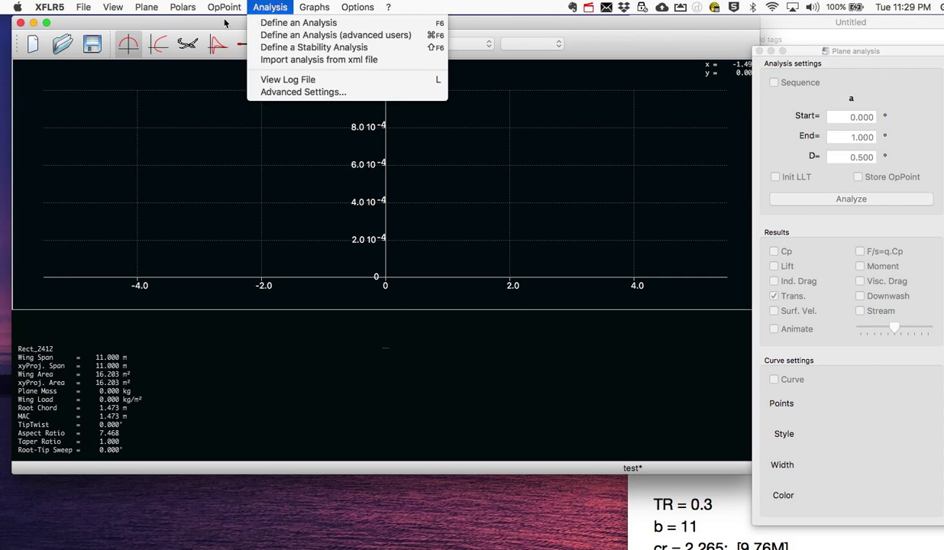
{"action": "left_click", "coordinate": [329, 45]}
{"action": "left_click", "coordinate": [331, 46]}
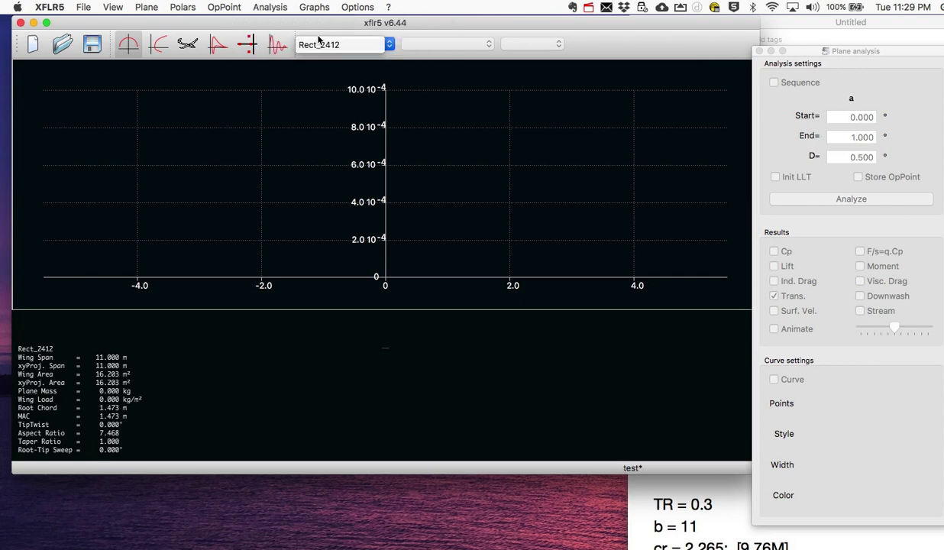
{"action": "left_click", "coordinate": [283, 7]}
{"action": "left_click", "coordinate": [276, 29]}
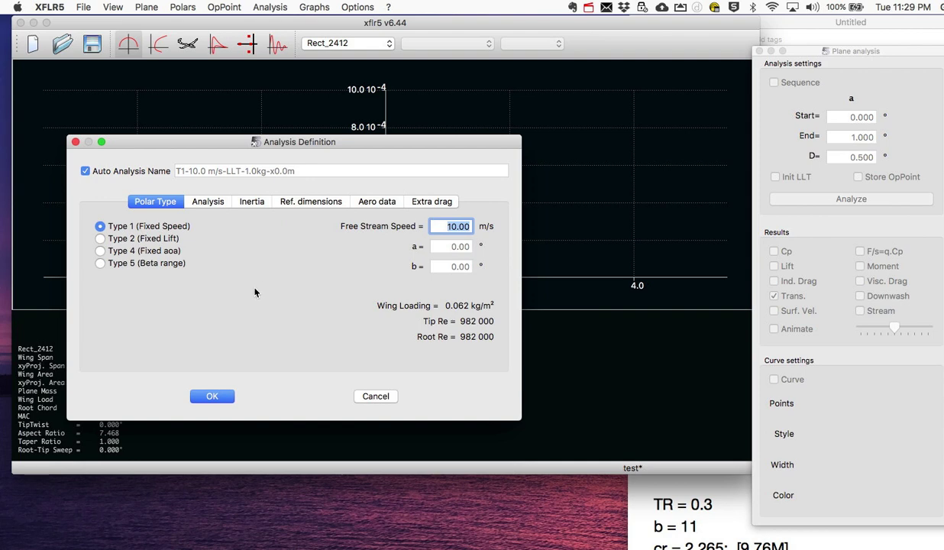
{"action": "left_click", "coordinate": [455, 229]}
{"action": "key", "text": "BackSpace"}
{"action": "key", "text": "BackSpace"}
{"action": "type", "text": "75"}
Choose Ring vortex (VLM2) as the analysis method, keeping the Viscous option enabled.
{"action": "left_click", "coordinate": [222, 205]}
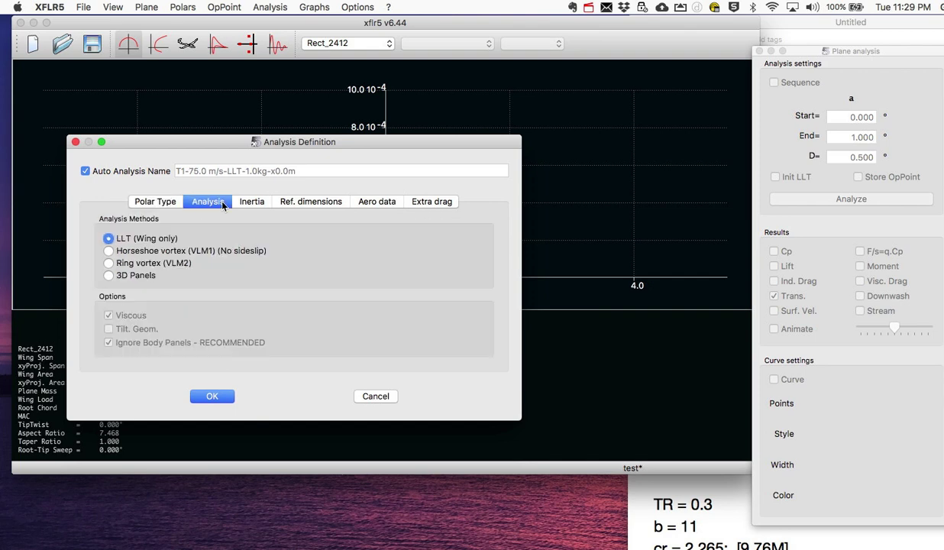
{"action": "left_click", "coordinate": [108, 263]}
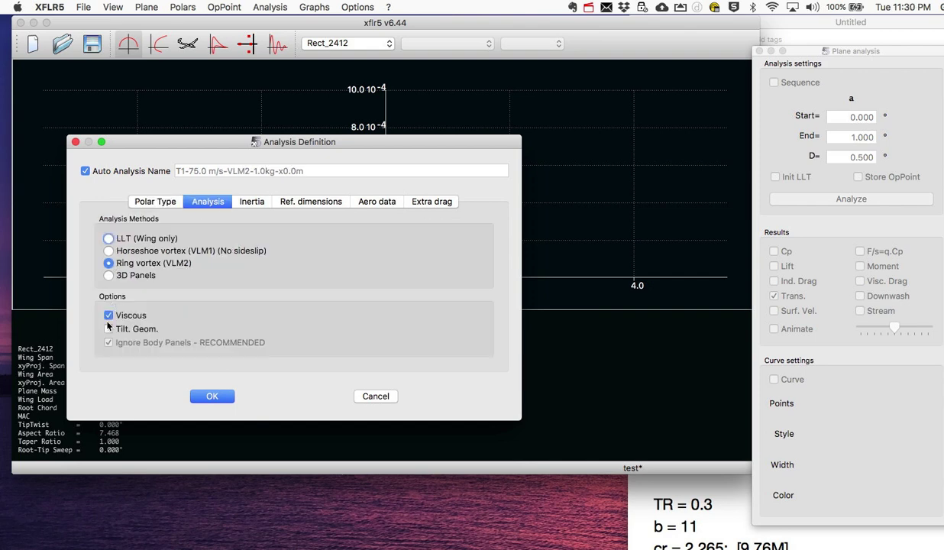
{"action": "left_click", "coordinate": [109, 314]}
{"action": "left_click", "coordinate": [109, 315]}
Set the plane mass in the analysis inertia properties to 1400 kg.
{"action": "left_click", "coordinate": [250, 203]}
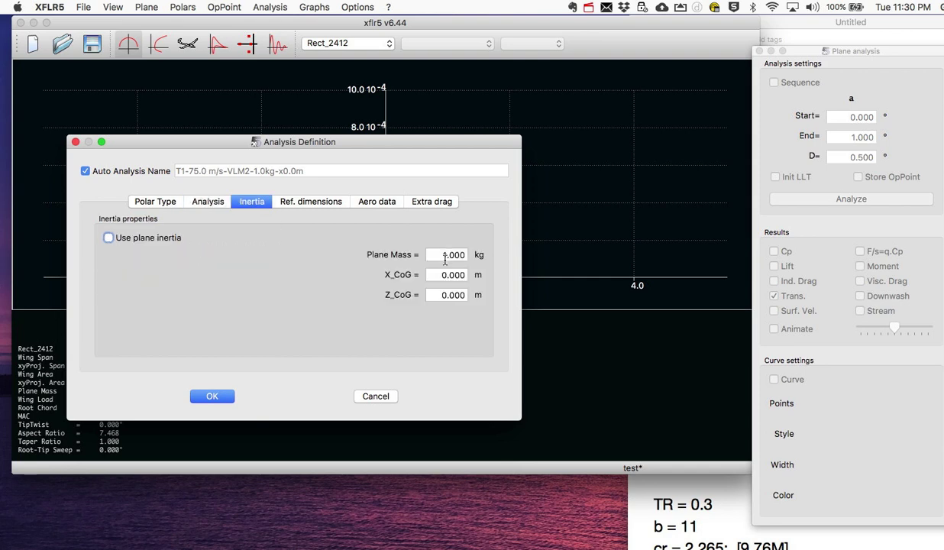
{"action": "left_click", "coordinate": [446, 257]}
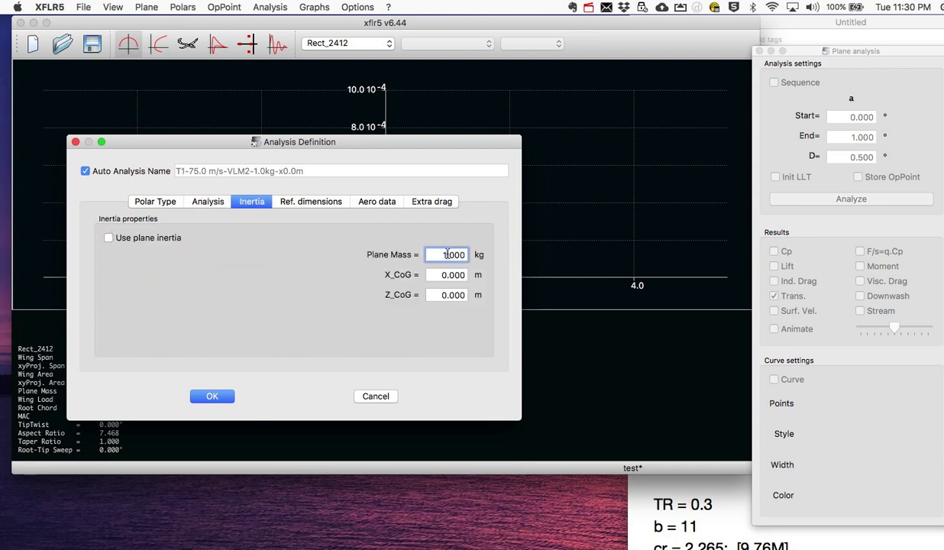
{"action": "type", "text": "400"}
Set the air density to 0.996 kg/m3 and the kinematic viscosity to 1.74e-5 m²/s, taking the viscosity from the Evernote note.
{"action": "left_click", "coordinate": [298, 205]}
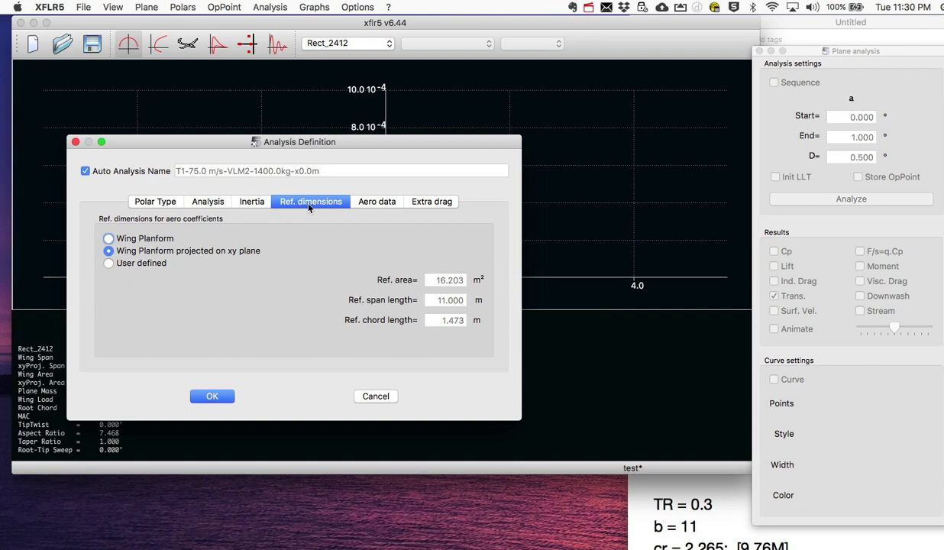
{"action": "left_click", "coordinate": [375, 202]}
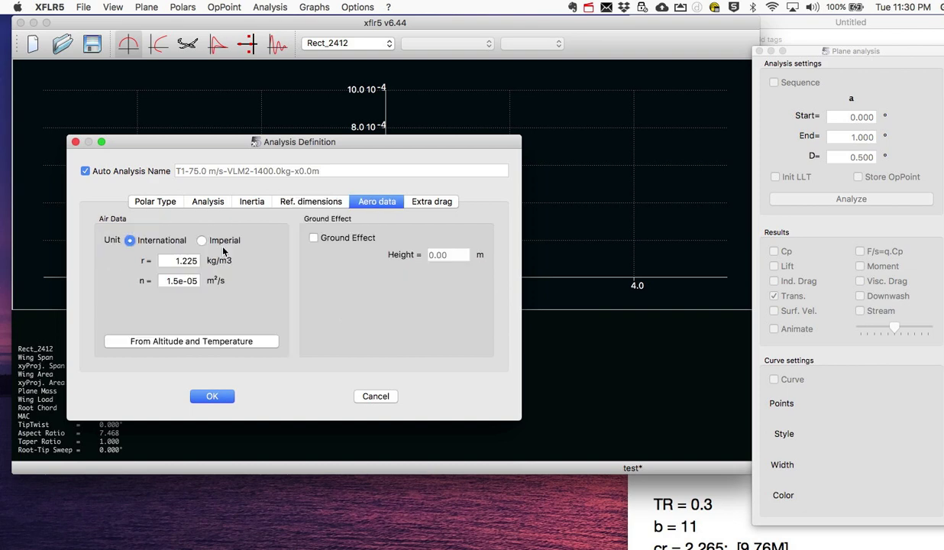
{"action": "double_click", "coordinate": [195, 260]}
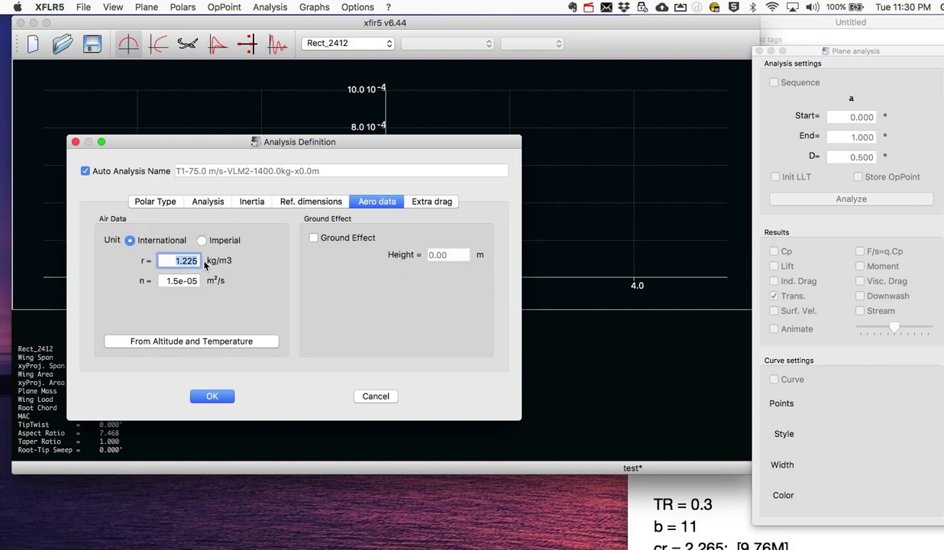
{"action": "type", "text": "0.996"}
{"action": "key", "text": "super+Tab"}
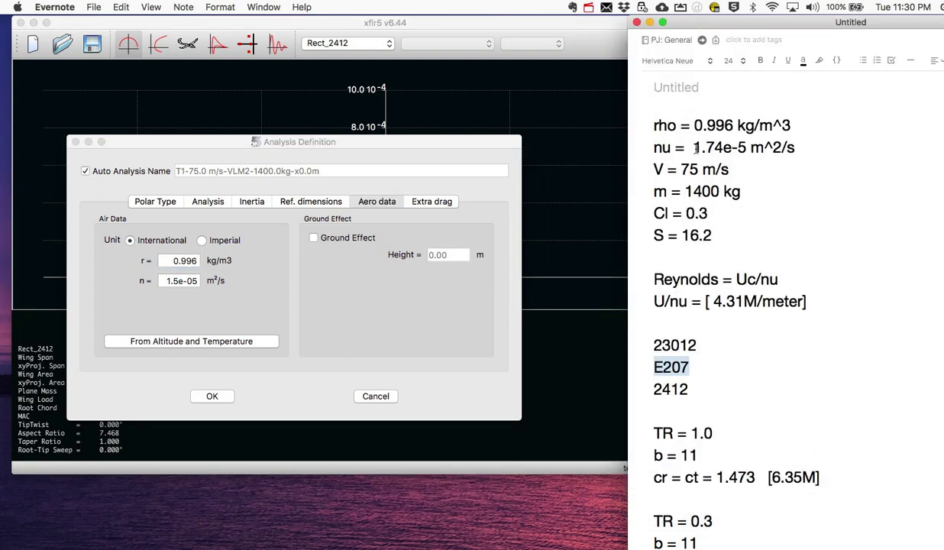
{"action": "left_click", "coordinate": [175, 282]}
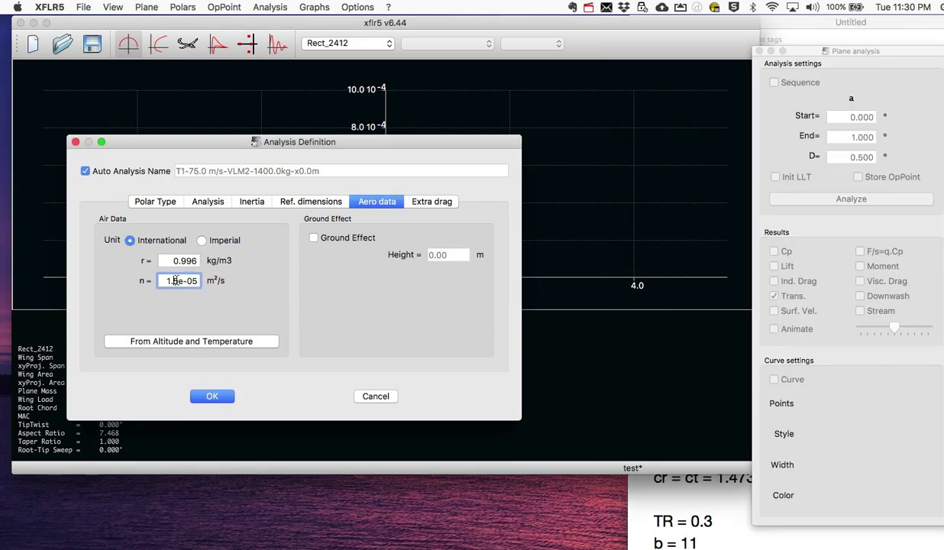
{"action": "key", "text": "BackSpace"}
{"action": "type", "text": "74"}
Review the reference dimensions, inertia and method settings of the analysis, and confirm its definition.
{"action": "left_click", "coordinate": [284, 201]}
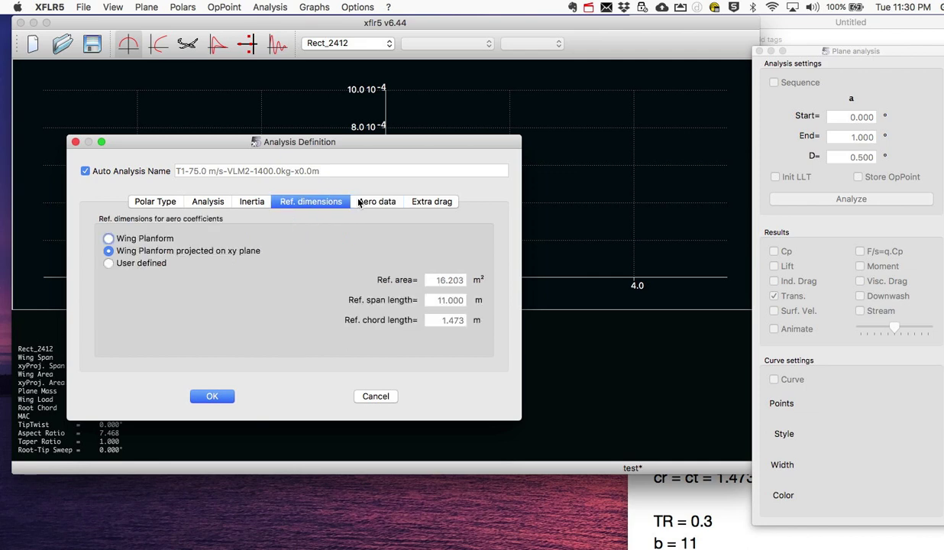
{"action": "left_click", "coordinate": [355, 202]}
{"action": "left_click", "coordinate": [246, 202]}
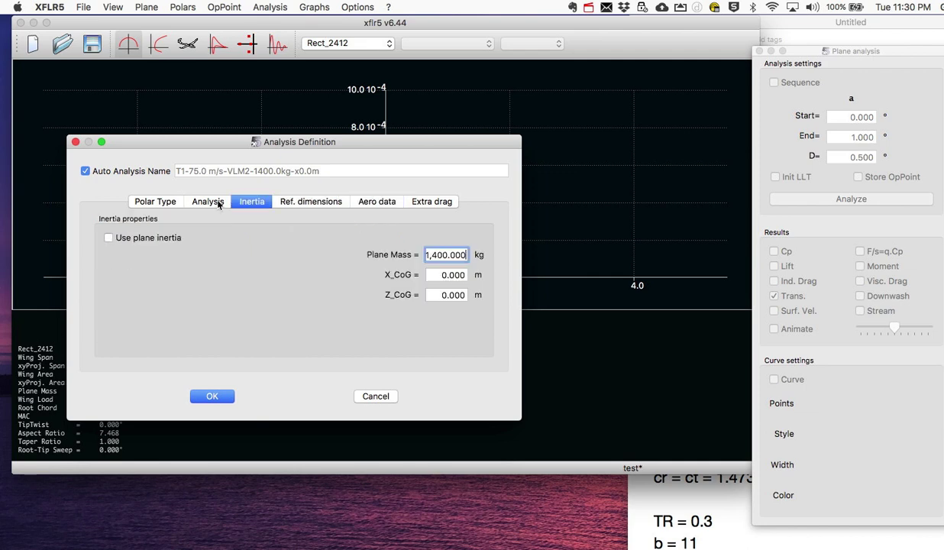
{"action": "left_click", "coordinate": [210, 201]}
{"action": "left_click", "coordinate": [156, 202]}
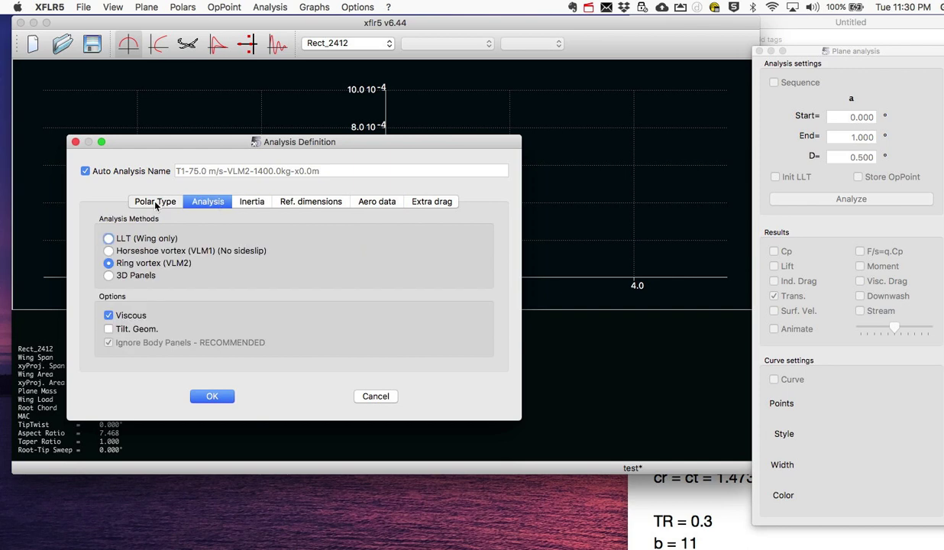
{"action": "left_click", "coordinate": [213, 397]}
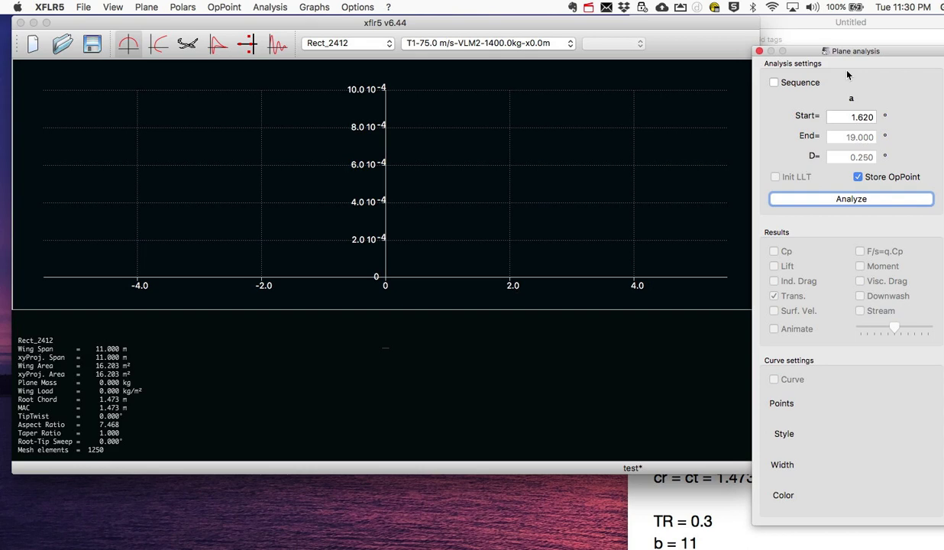
{"action": "left_click_drag", "start_coordinate": [795, 53], "coordinate": [793, 40]}
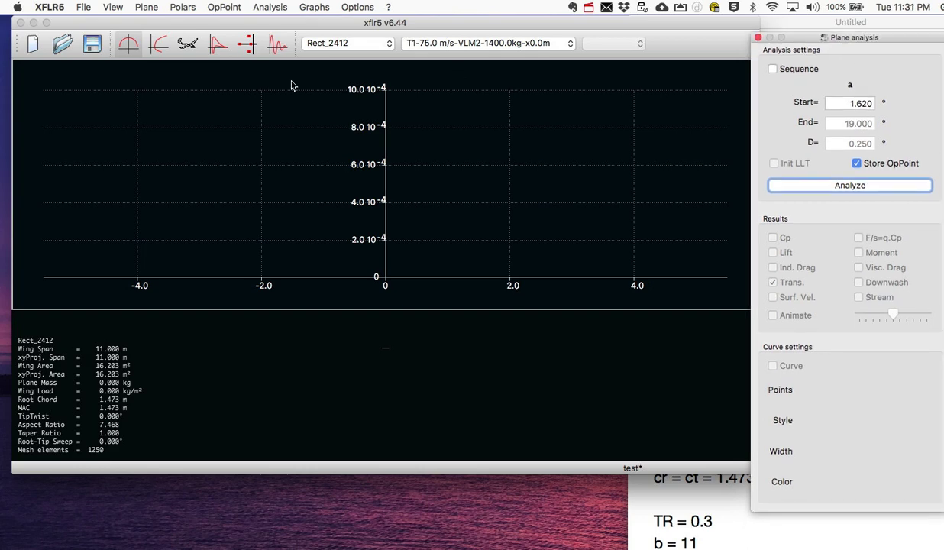
{"action": "left_click", "coordinate": [271, 9]}
{"action": "left_click", "coordinate": [280, 29]}
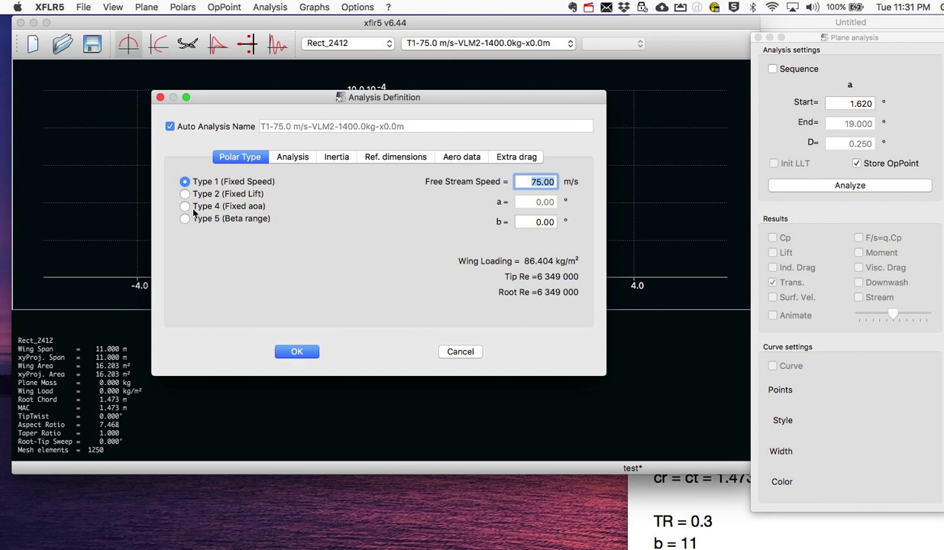
{"action": "left_click", "coordinate": [298, 353]}
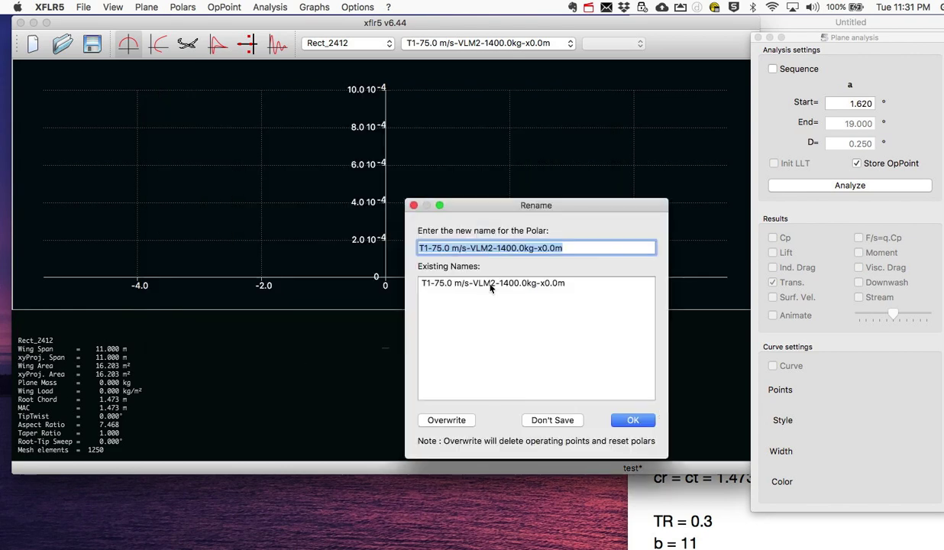
{"action": "left_click", "coordinate": [633, 421]}
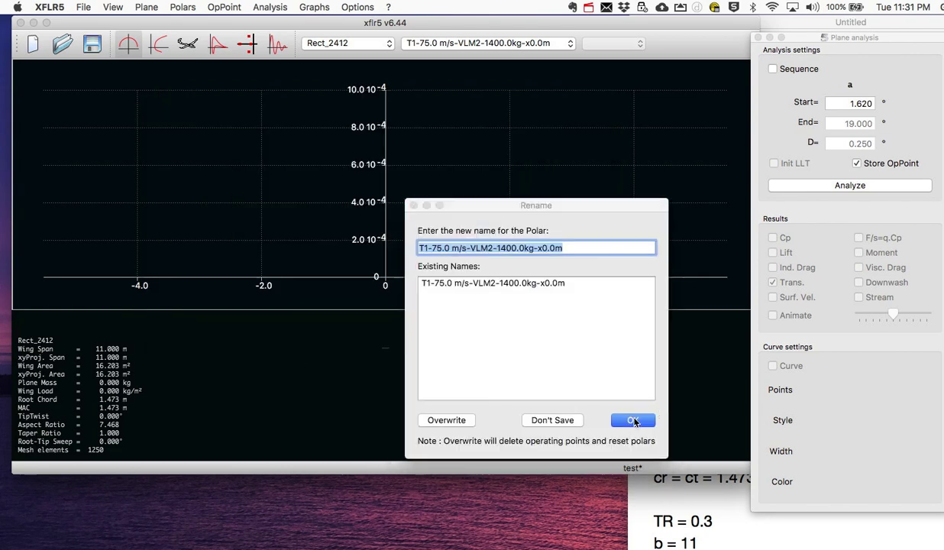
{"action": "left_click", "coordinate": [629, 344]}
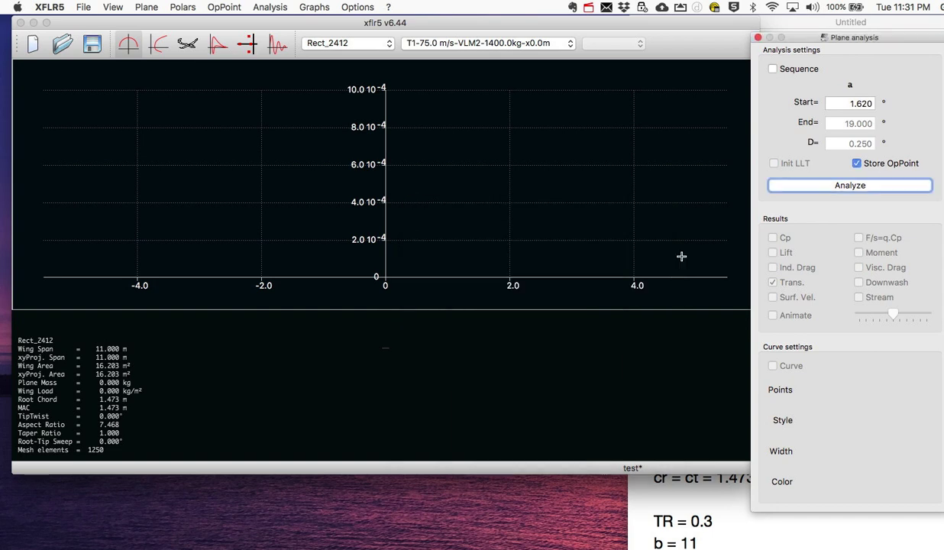
Analyze the Rect_2412 wing at a 1.5° angle of attack and bring up its polar graphs and 3D view.
{"action": "left_click", "coordinate": [851, 104]}
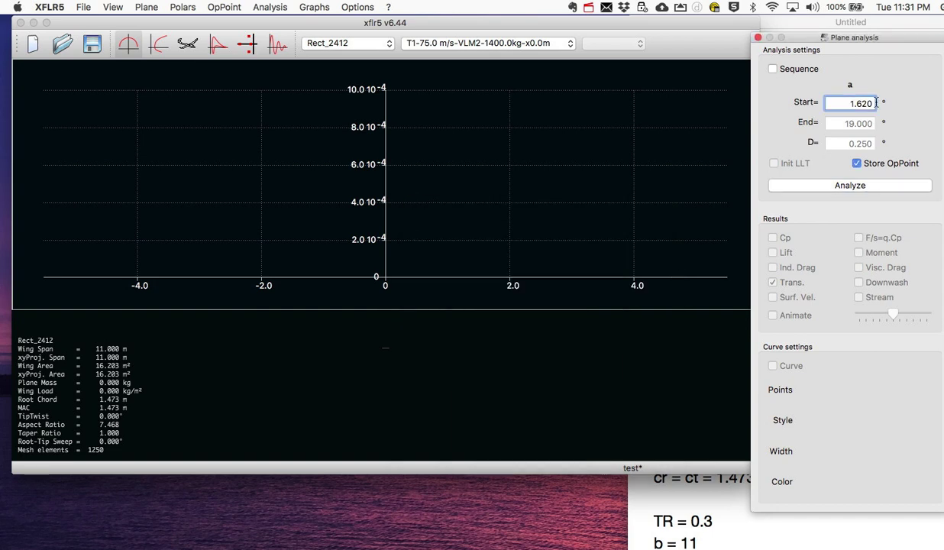
{"action": "double_click", "coordinate": [846, 104]}
{"action": "type", "text": "1.5"}
{"action": "left_click", "coordinate": [821, 186]}
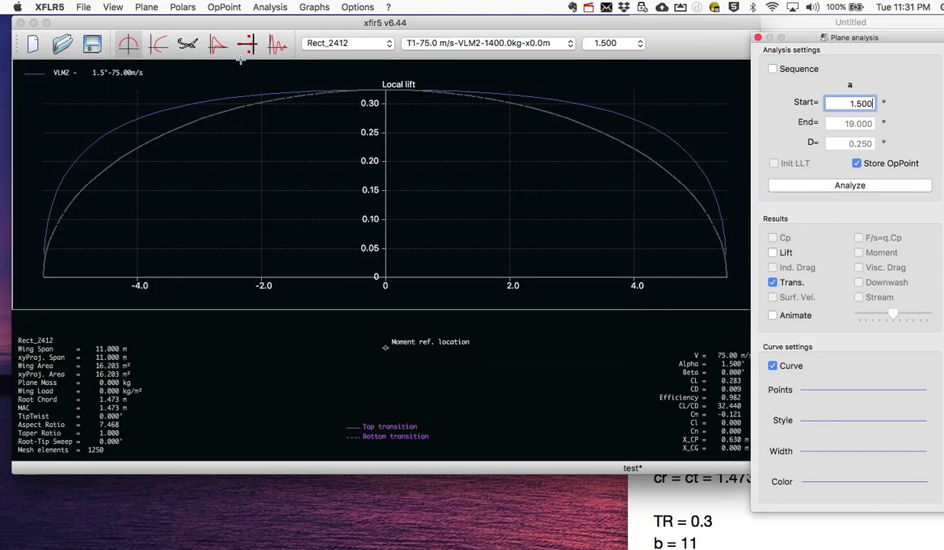
{"action": "left_click", "coordinate": [159, 43]}
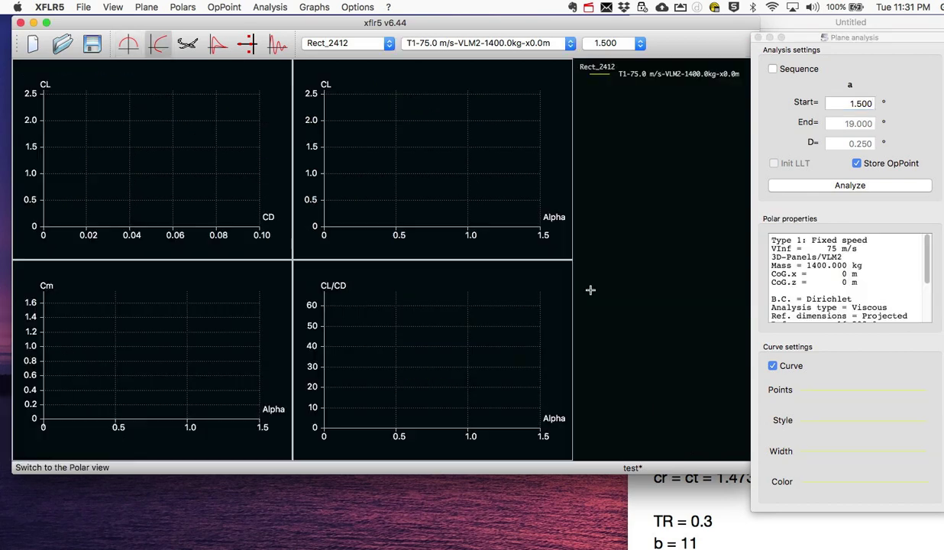
{"action": "left_click", "coordinate": [188, 43]}
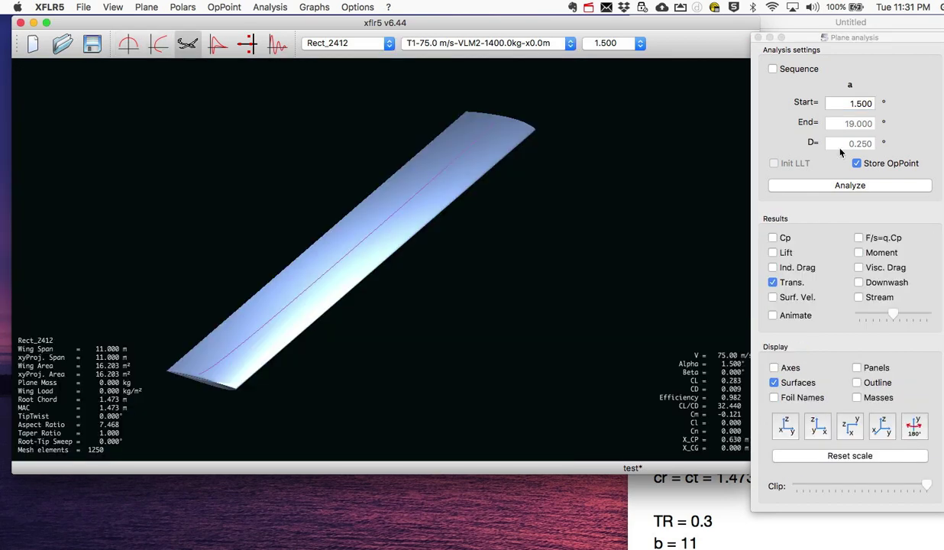
Run the VLM2 analysis of the wing at angles of attack of 1.6° and 1.7°.
{"action": "left_click", "coordinate": [858, 102]}
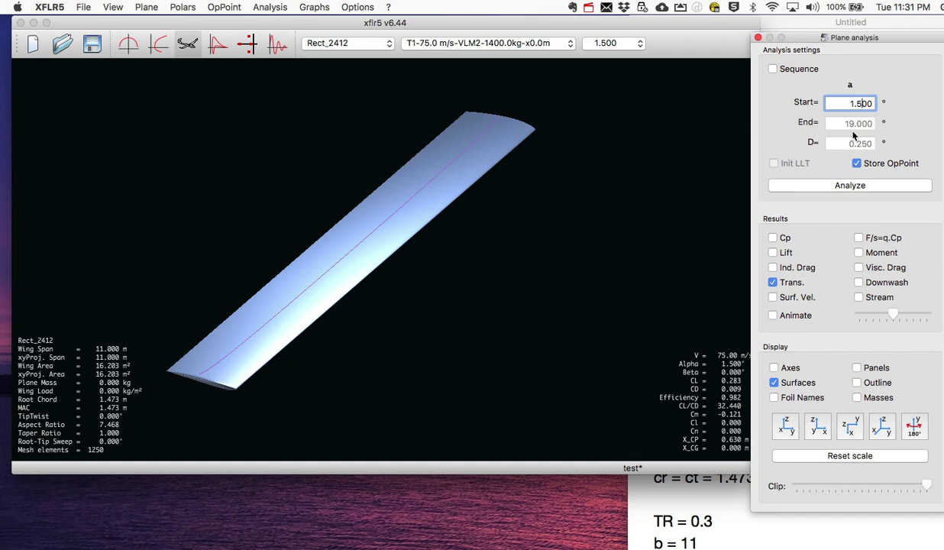
{"action": "left_click", "coordinate": [806, 189]}
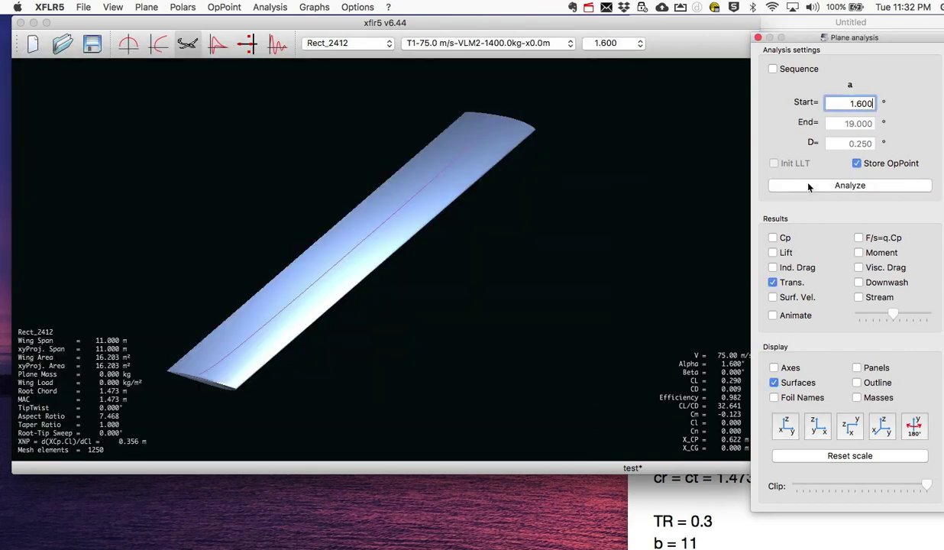
{"action": "left_click", "coordinate": [860, 102]}
{"action": "key", "text": "BackSpace"}
{"action": "type", "text": "7"}
{"action": "left_click", "coordinate": [778, 186]}
Display the lift distribution on the 3D wing at 1.7° and inspect it from several angles.
{"action": "left_click_drag", "start_coordinate": [381, 268], "coordinate": [466, 290]}
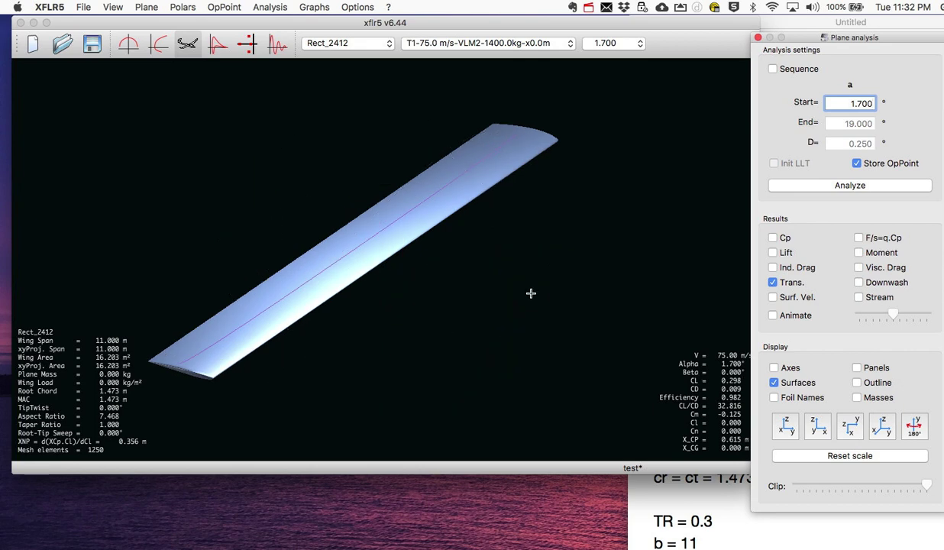
{"action": "left_click_drag", "start_coordinate": [527, 293], "coordinate": [458, 279]}
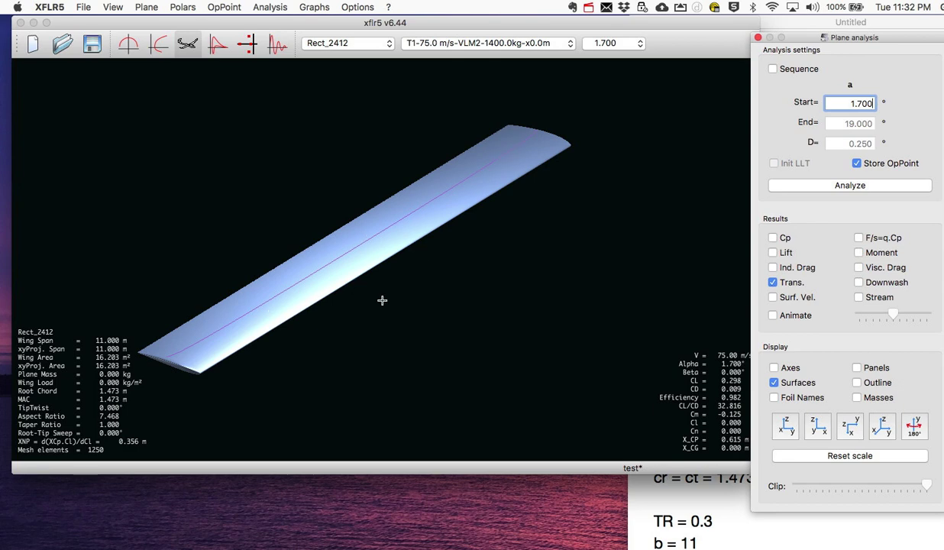
{"action": "mouse_move", "coordinate": [382, 301]}
{"action": "left_mouse_down"}
{"action": "mouse_move", "coordinate": [394, 320]}
{"action": "mouse_move", "coordinate": [386, 333]}
{"action": "mouse_move", "coordinate": [363, 327]}
{"action": "mouse_move", "coordinate": [377, 298]}
{"action": "left_mouse_up"}
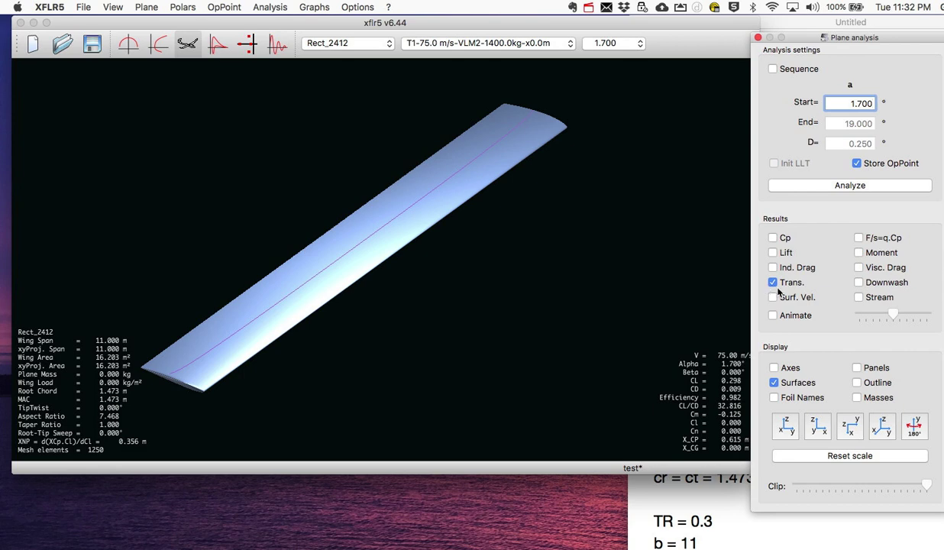
{"action": "left_click", "coordinate": [782, 255]}
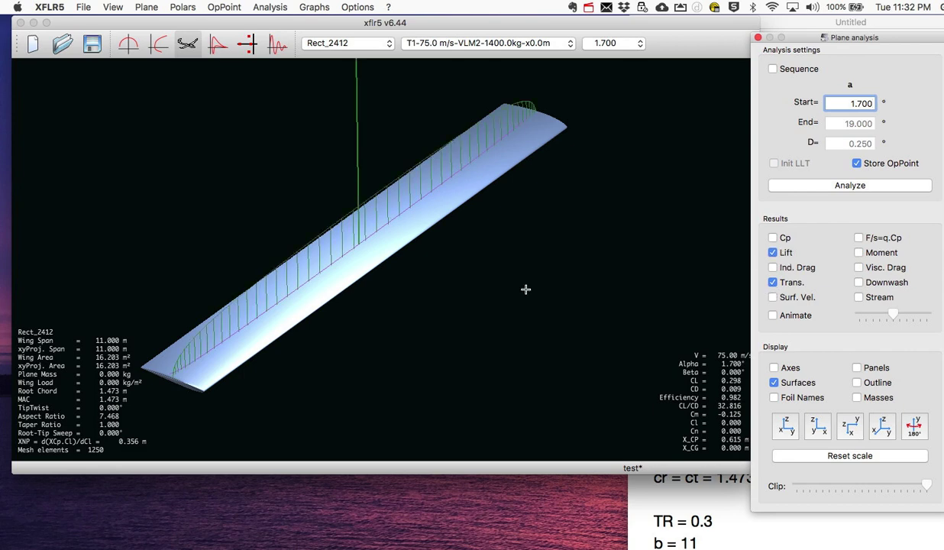
{"action": "left_click_drag", "start_coordinate": [524, 287], "coordinate": [344, 290]}
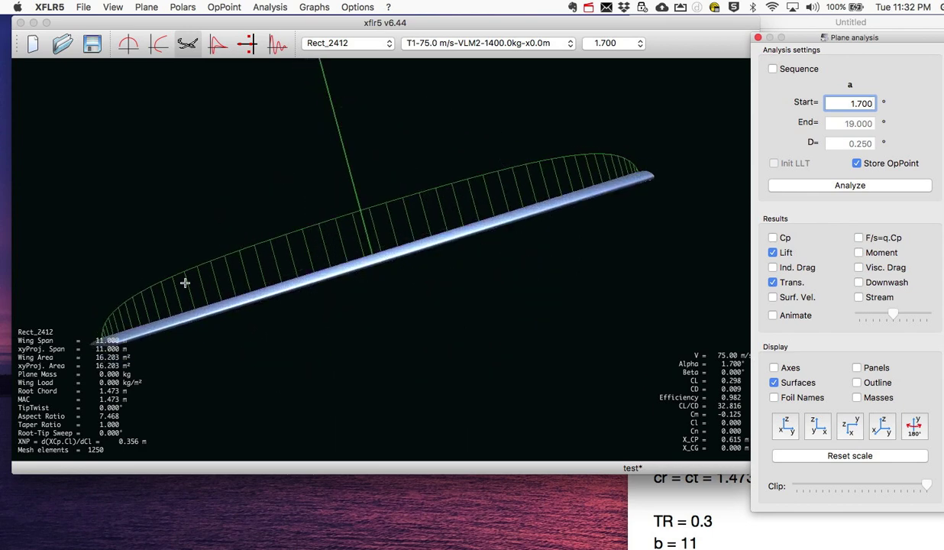
{"action": "left_click_drag", "start_coordinate": [481, 299], "coordinate": [508, 137]}
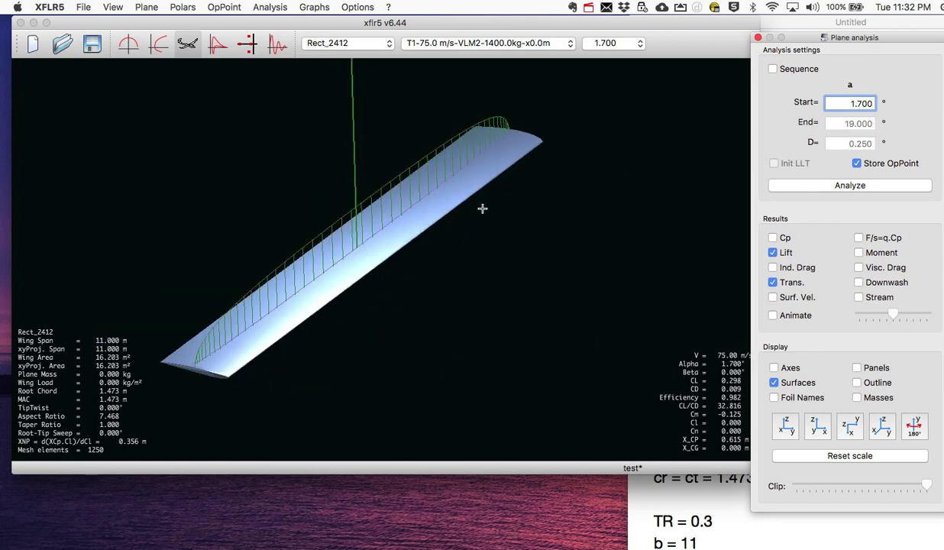
Add the downwash vectors to the 3D wing and inspect them from the front and from above.
{"action": "left_click", "coordinate": [858, 282]}
{"action": "left_click_drag", "start_coordinate": [400, 276], "coordinate": [339, 231]}
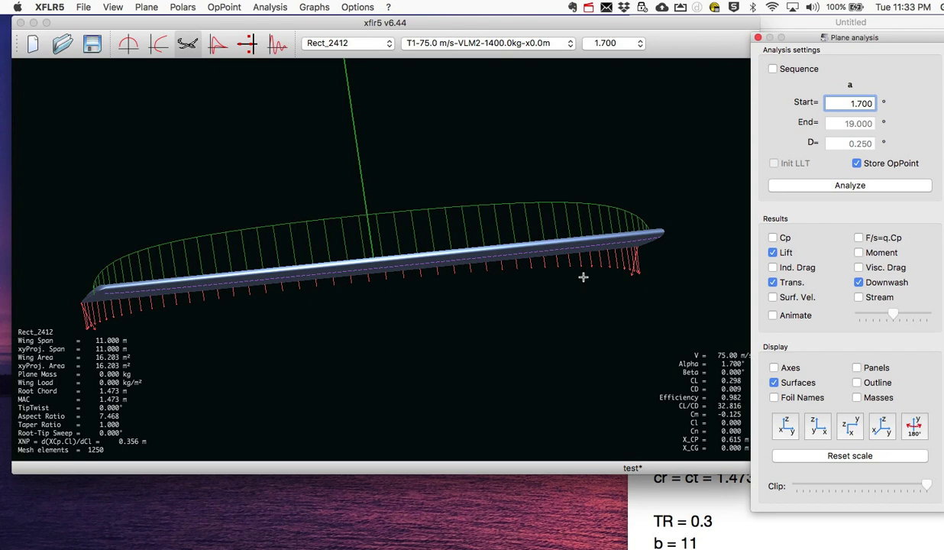
{"action": "left_click_drag", "start_coordinate": [386, 246], "coordinate": [436, 308]}
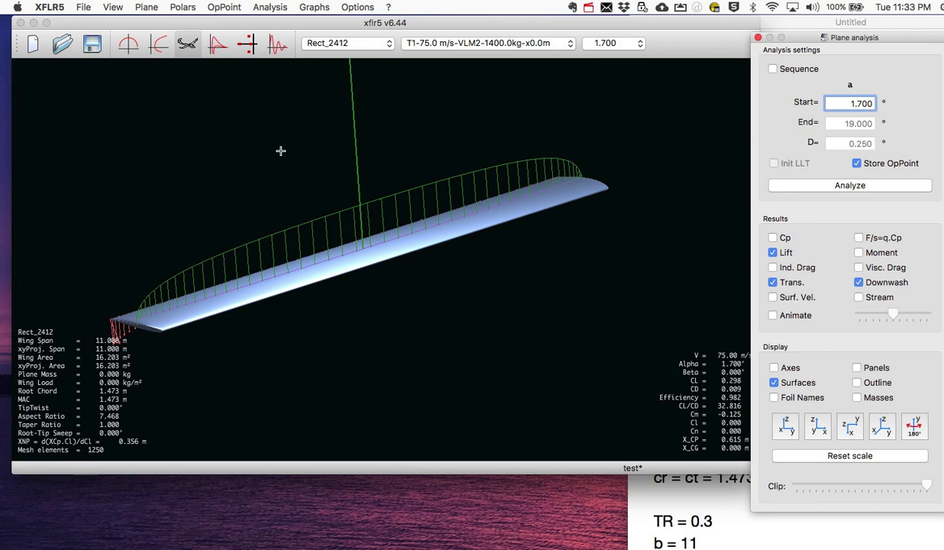
Plot the bending moment along the span in the operating point graph, followed by the airfoil viscous drag coefficient.
{"action": "left_click", "coordinate": [128, 43]}
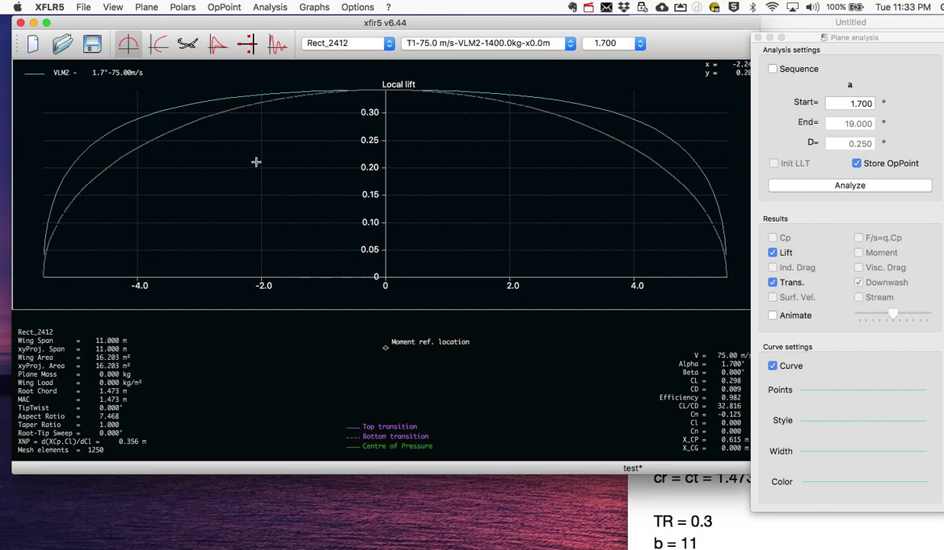
{"action": "double_click", "coordinate": [368, 227]}
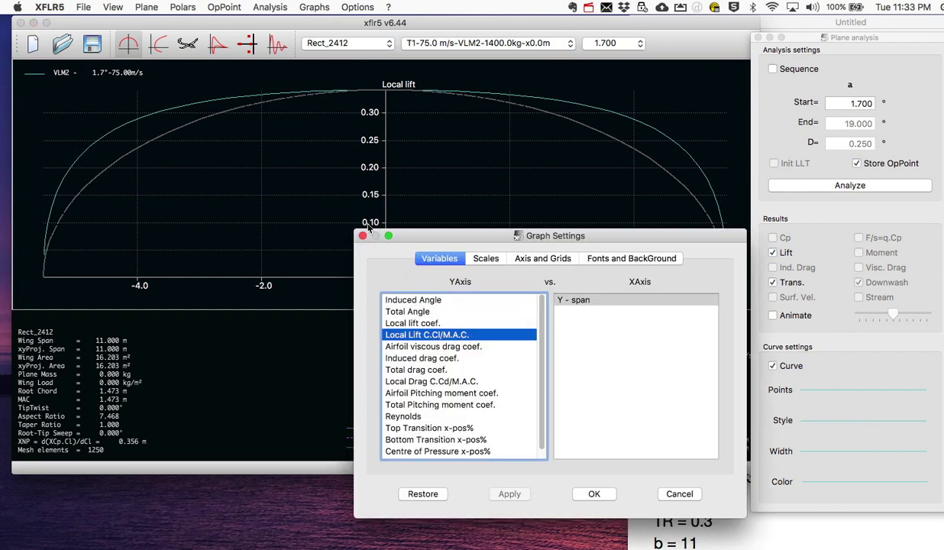
{"action": "scroll", "coordinate": [451, 453], "scroll_direction": "down", "scroll_amount": 1}
{"action": "left_click", "coordinate": [508, 456]}
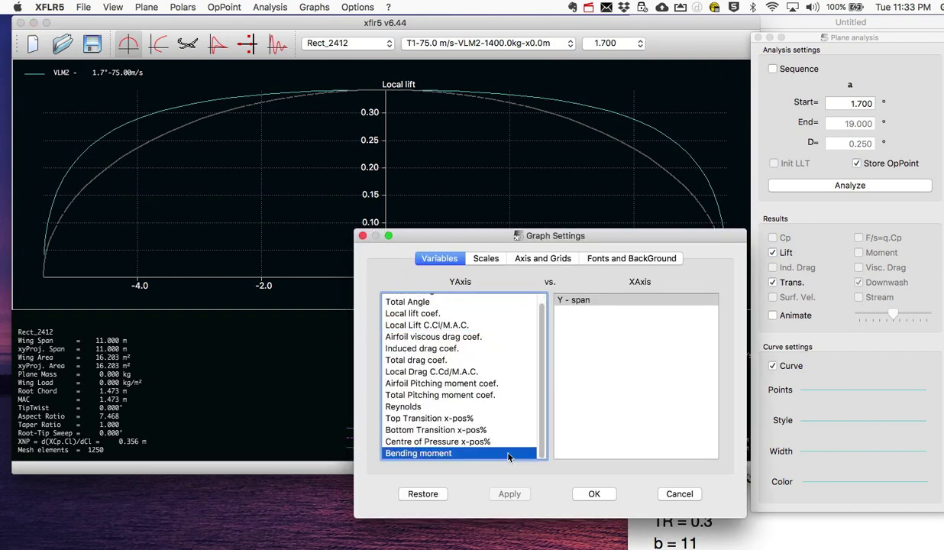
{"action": "left_click", "coordinate": [593, 492]}
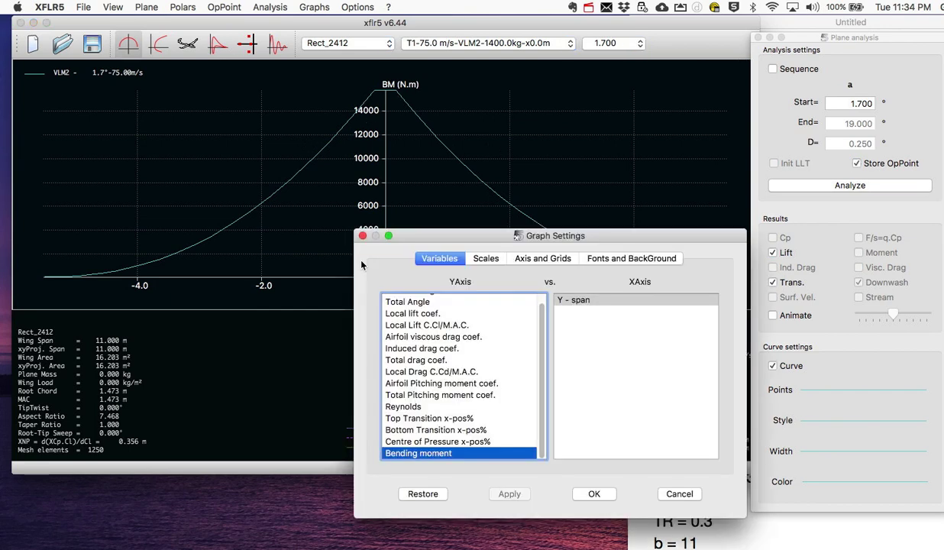
{"action": "left_click", "coordinate": [402, 338]}
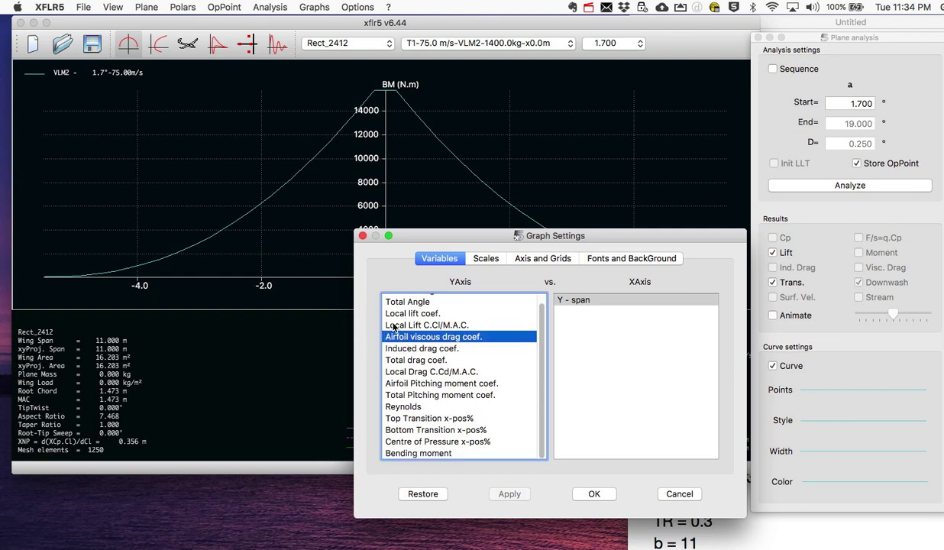
{"action": "left_click", "coordinate": [594, 493]}
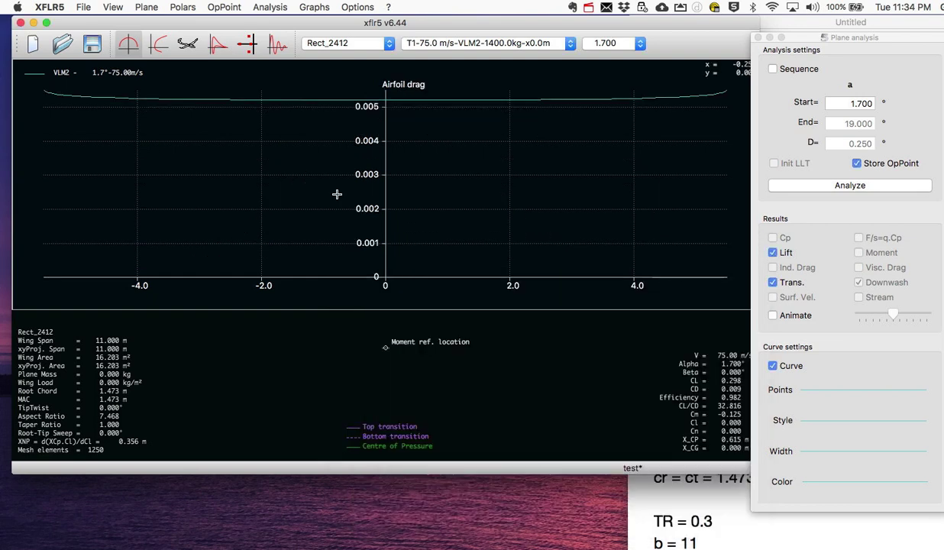
In the 3D view, hide the lift, transition and downwash results, and show the wing's mesh panels instead of its surfaces.
{"action": "left_click", "coordinate": [188, 50]}
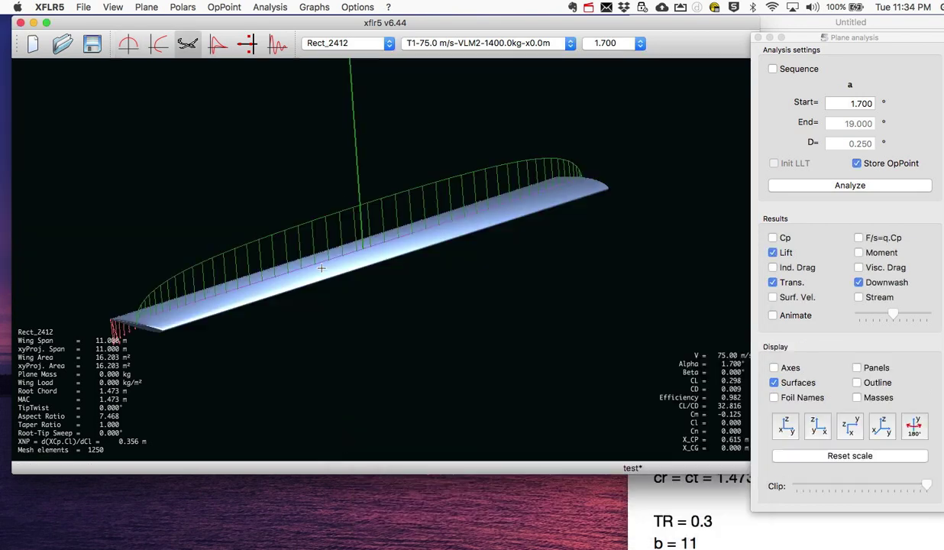
{"action": "left_click_drag", "start_coordinate": [360, 275], "coordinate": [428, 305]}
{"action": "left_click", "coordinate": [776, 254]}
{"action": "left_click", "coordinate": [773, 253]}
{"action": "left_click", "coordinate": [773, 282]}
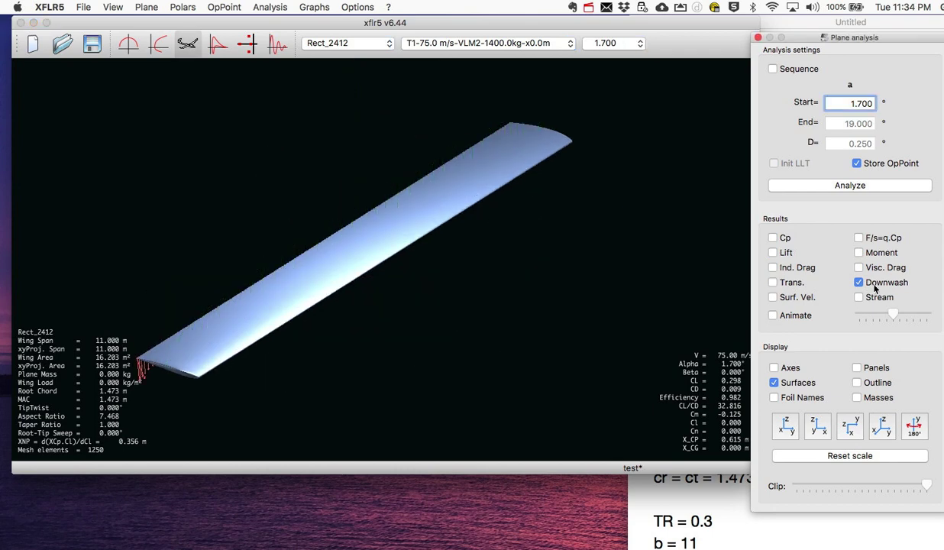
{"action": "left_click", "coordinate": [859, 282]}
{"action": "left_click", "coordinate": [857, 369]}
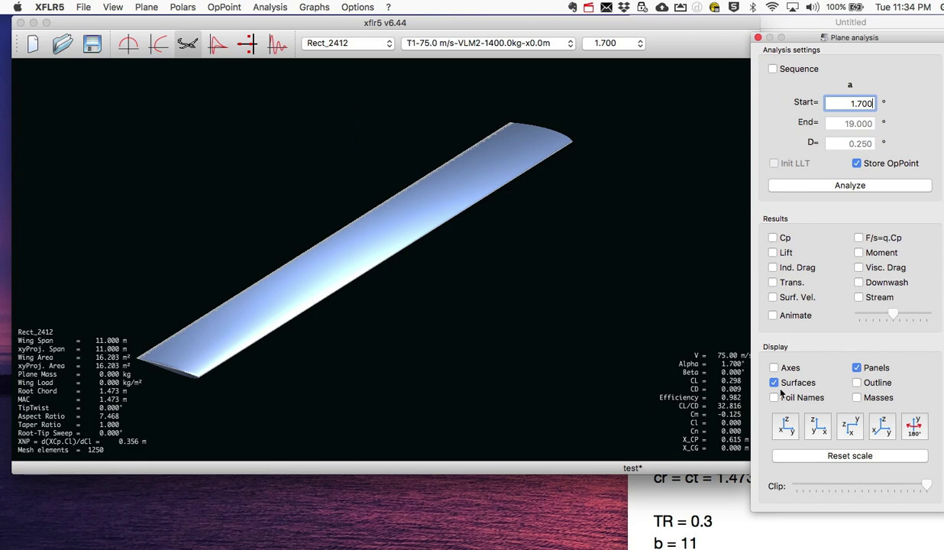
{"action": "left_click", "coordinate": [772, 382]}
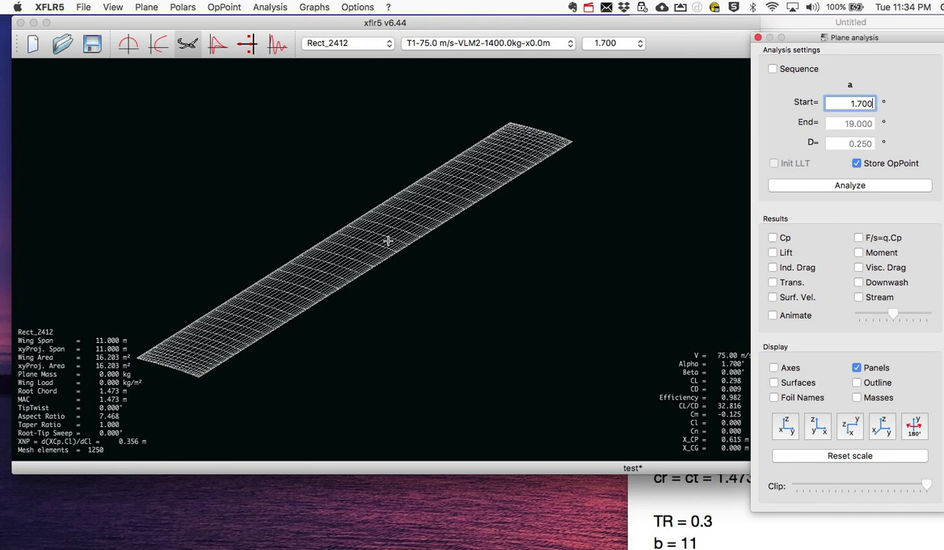
Set the operating point graph to plot the local lift coefficient against the span.
{"action": "left_click", "coordinate": [129, 44]}
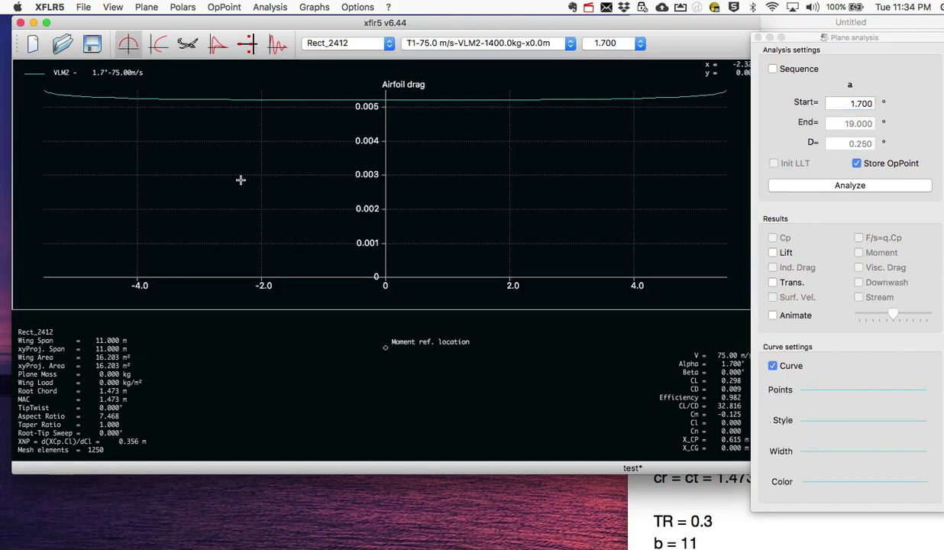
{"action": "double_click", "coordinate": [242, 183]}
{"action": "left_click", "coordinate": [408, 323]}
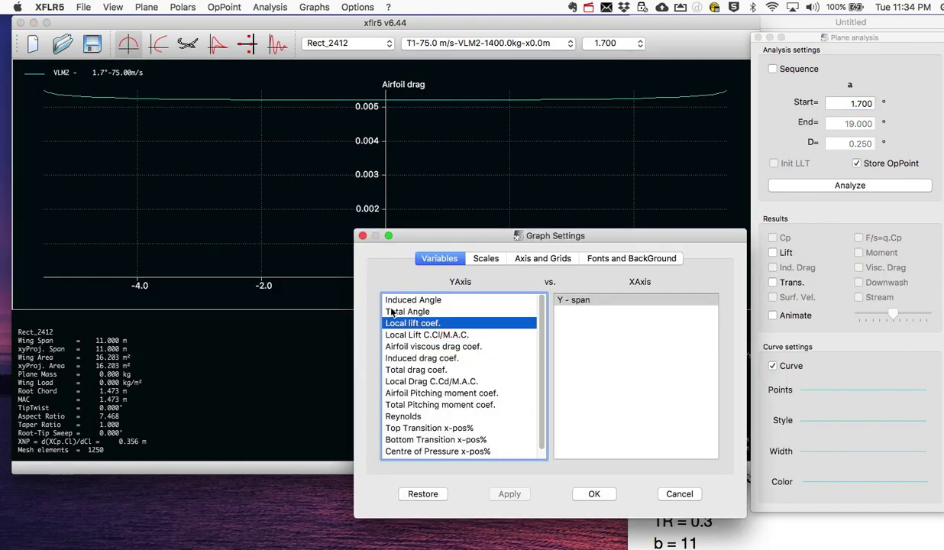
{"action": "left_click", "coordinate": [594, 494]}
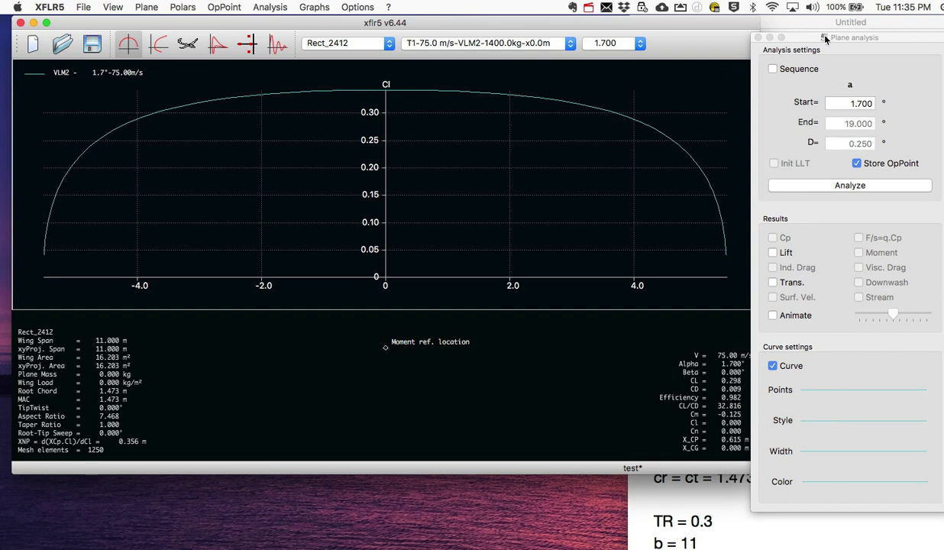
Widen the main window, plot the Reynolds number against the span, and compare it with the chord Reynolds number in the Evernote note.
{"action": "left_click_drag", "start_coordinate": [808, 36], "coordinate": [827, 37]}
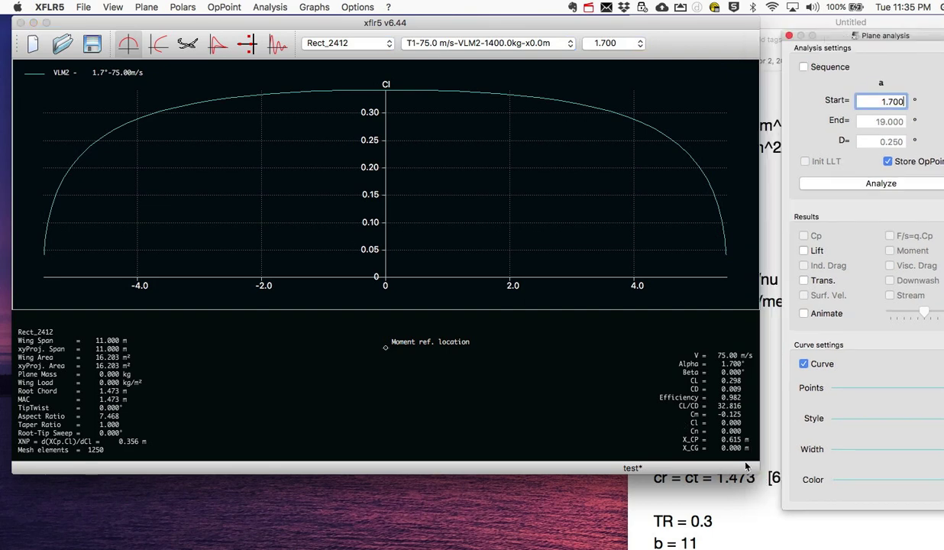
{"action": "left_click_drag", "start_coordinate": [760, 472], "coordinate": [781, 472]}
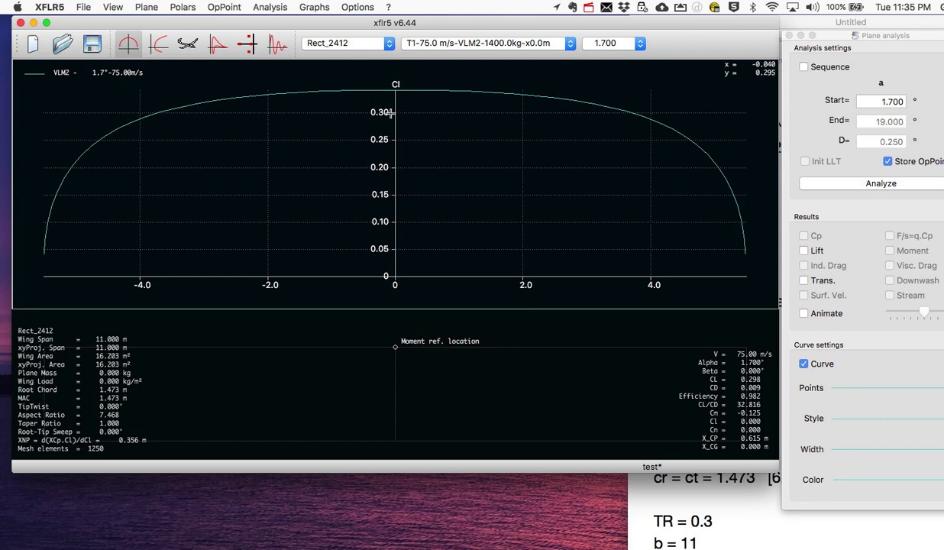
{"action": "double_click", "coordinate": [303, 224]}
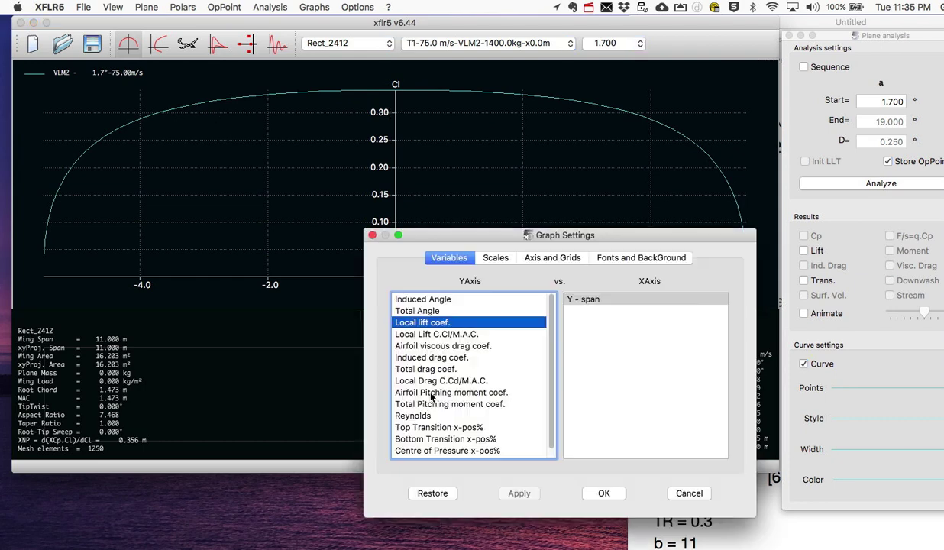
{"action": "scroll", "coordinate": [419, 413], "scroll_direction": "down", "scroll_amount": 1}
{"action": "left_click", "coordinate": [418, 408]}
{"action": "left_click", "coordinate": [604, 492]}
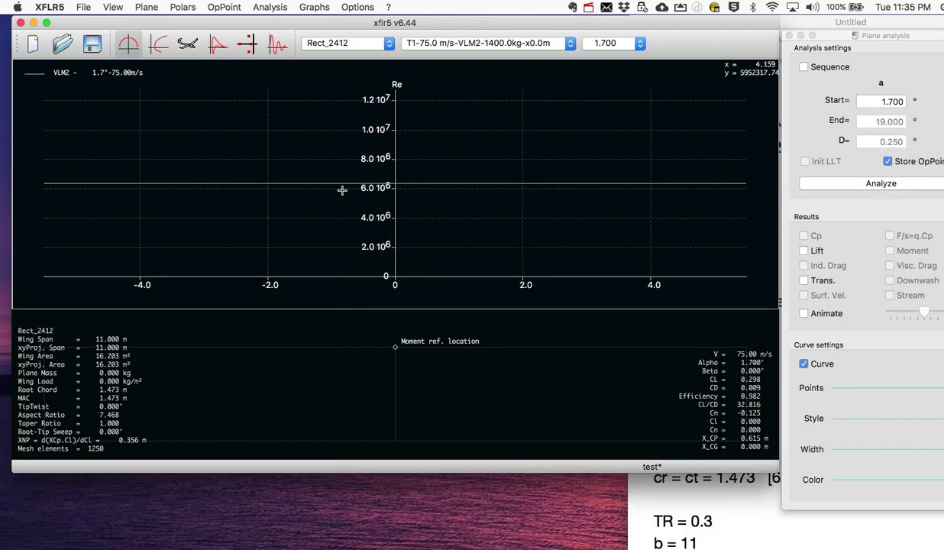
{"action": "key", "text": "super+Tab"}
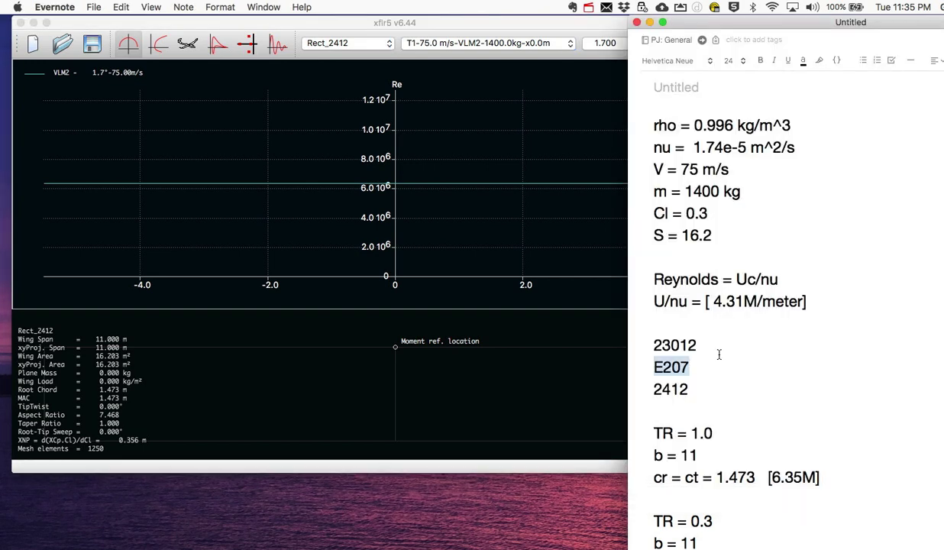
{"action": "left_click", "coordinate": [353, 258]}
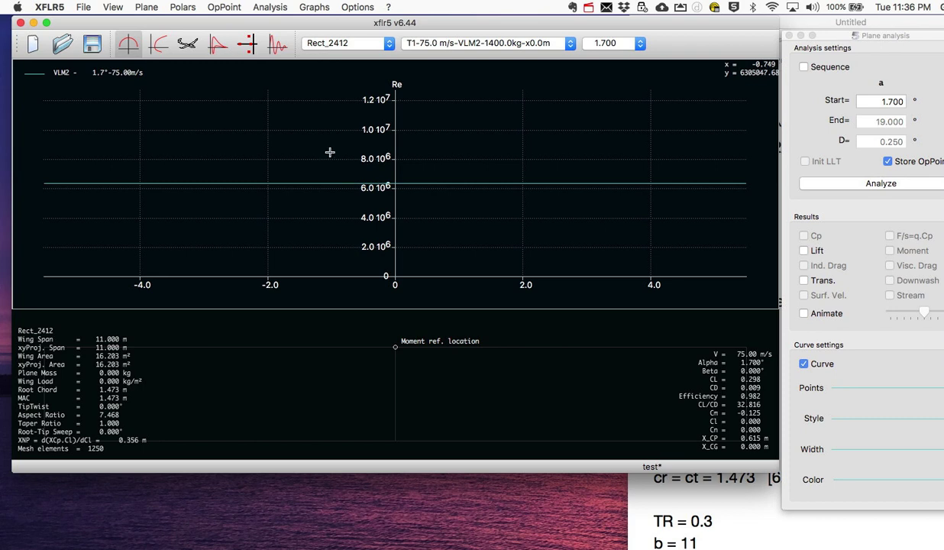
Set the operating point graph back to the local lift coefficient against the span, and return to the 3D view.
{"action": "double_click", "coordinate": [276, 117]}
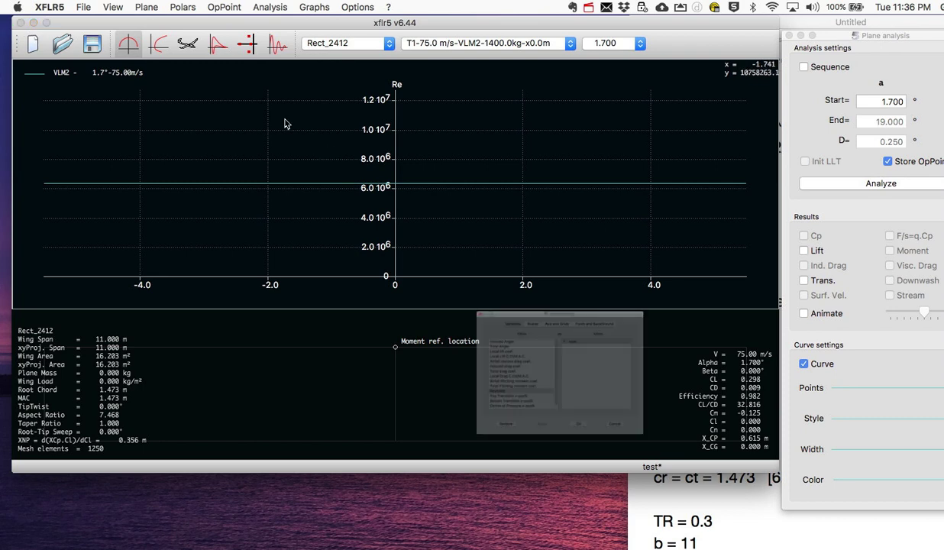
{"action": "left_click", "coordinate": [447, 322]}
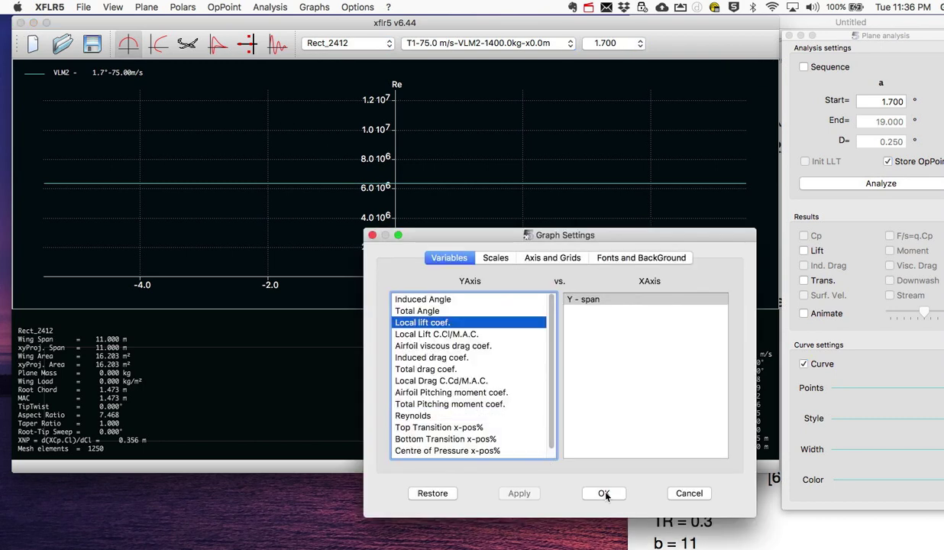
{"action": "left_click", "coordinate": [603, 493]}
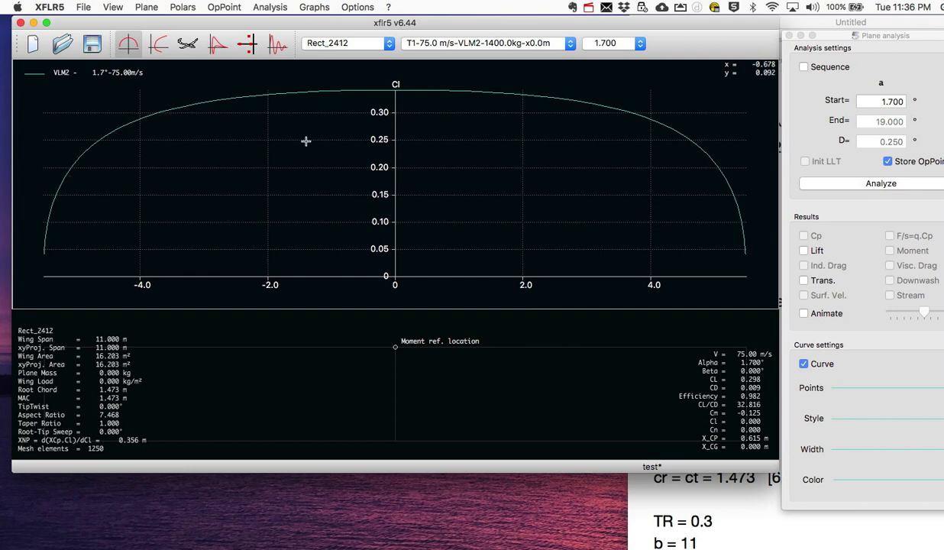
{"action": "left_click", "coordinate": [187, 43]}
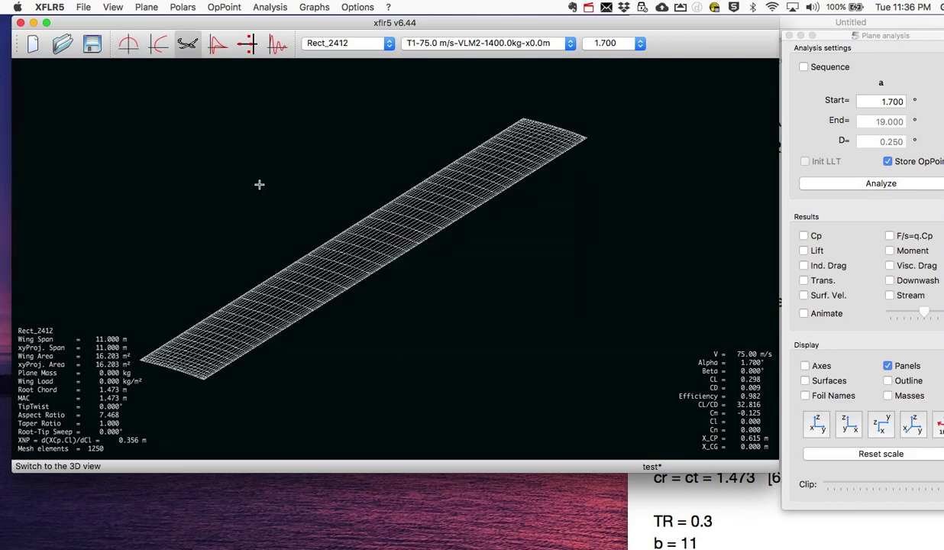
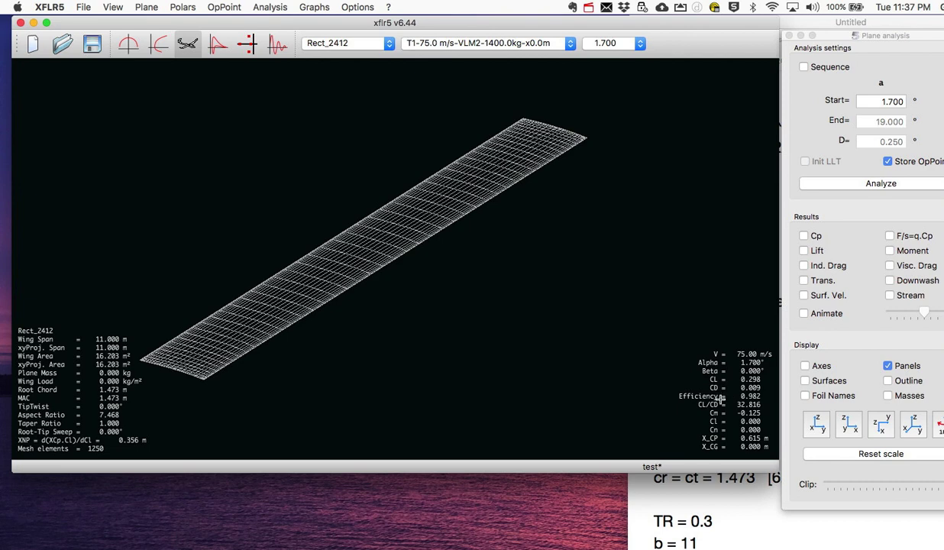
Switch to Evernote, bring the full induced drag and span efficiency formula into view, examine it, and return to XFLR5.
{"action": "key", "text": "super+Tab"}
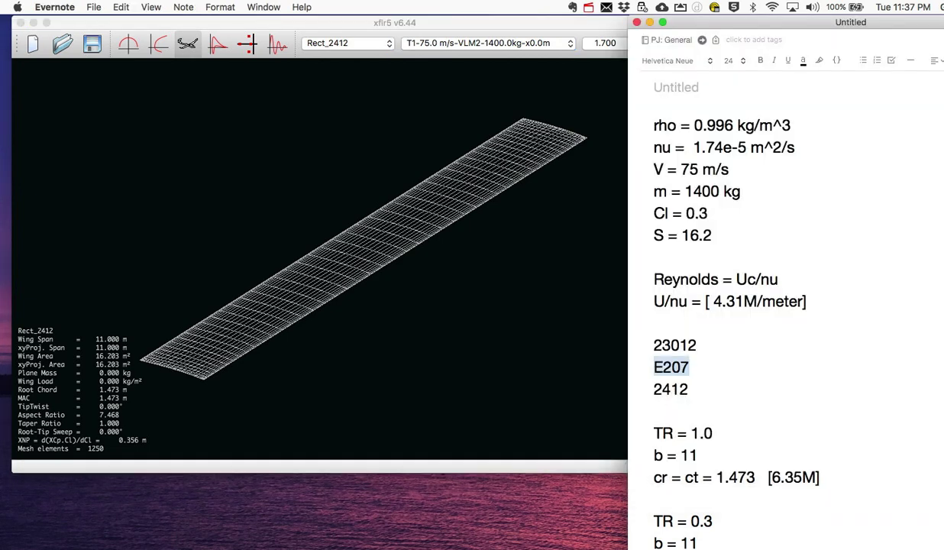
{"action": "scroll", "coordinate": [787, 321], "scroll_direction": "down", "scroll_amount": 5}
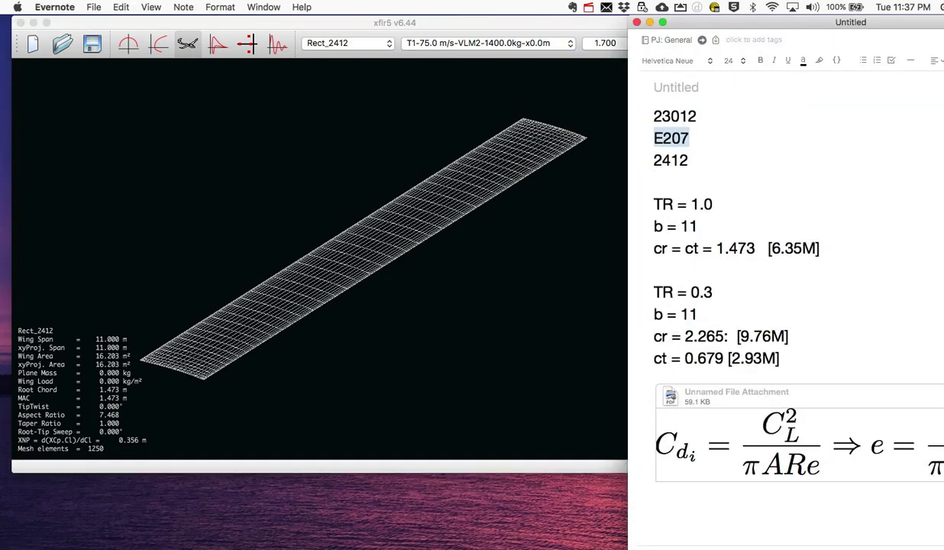
{"action": "double_click", "coordinate": [868, 16]}
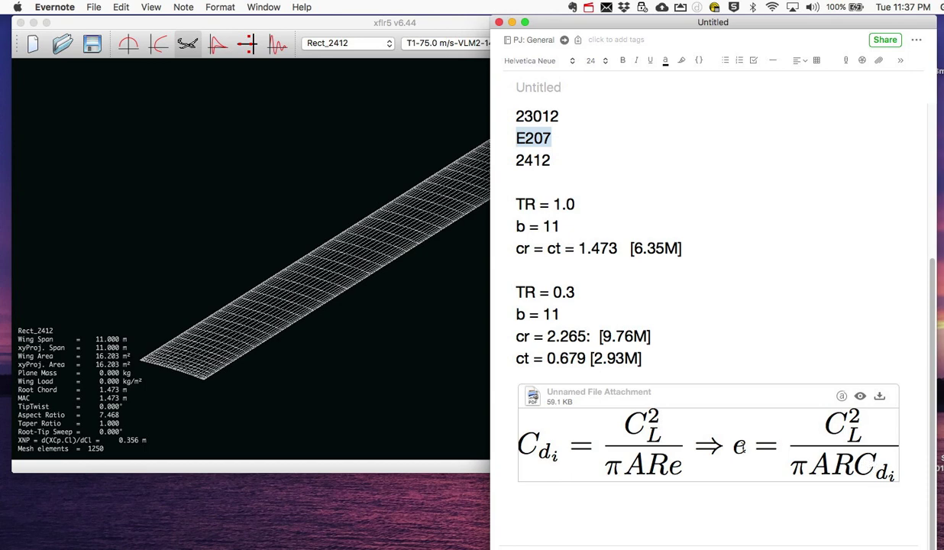
{"action": "left_click", "coordinate": [436, 465]}
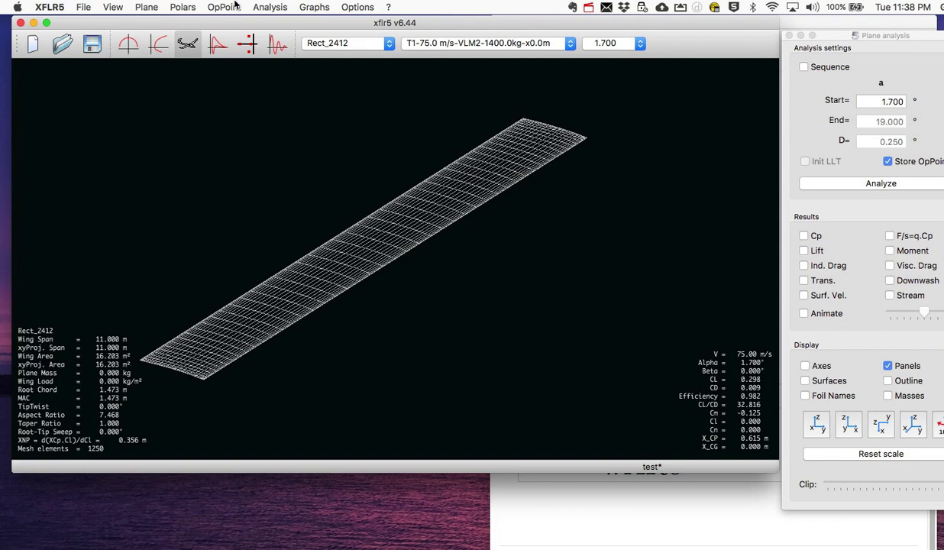
Open the current operating point's properties and copy the CL, CD, VCD and ICD lines.
{"action": "left_click", "coordinate": [236, 6]}
{"action": "mouse_move", "coordinate": [233, 24]}
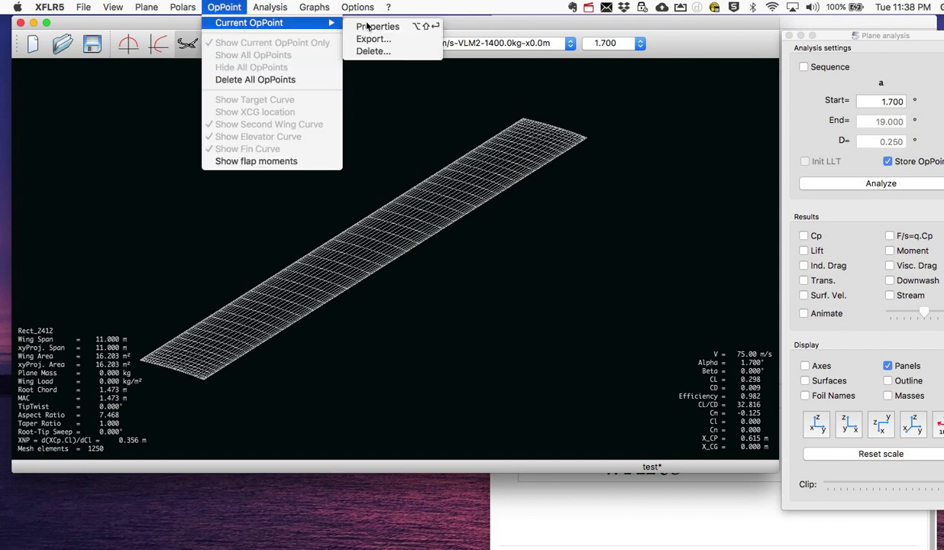
{"action": "left_click", "coordinate": [377, 26]}
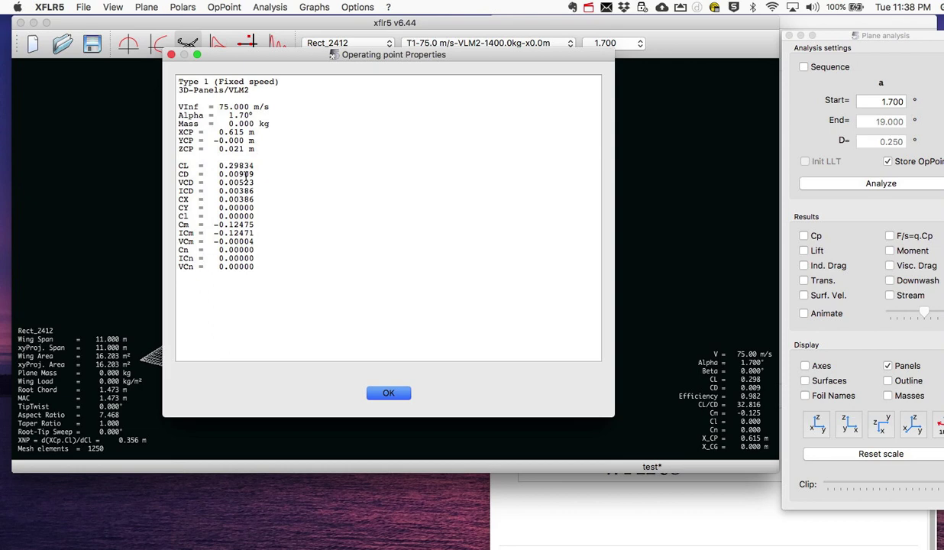
{"action": "left_click_drag", "start_coordinate": [208, 161], "coordinate": [266, 193]}
{"action": "key", "text": "super+c"}
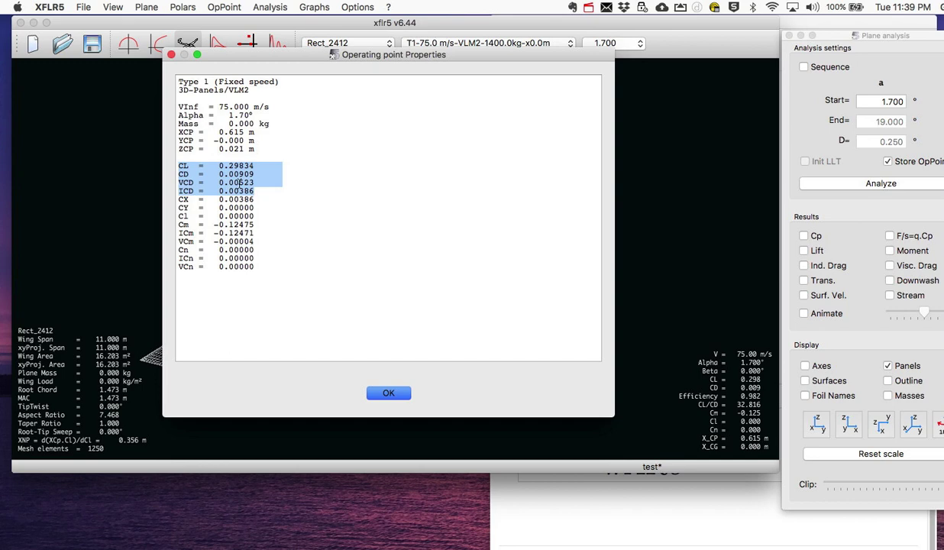
Switch to Evernote and paste the copied coefficients below the TR = 1.0 chord line, leaving a blank line above them.
{"action": "key", "text": "super+Tab"}
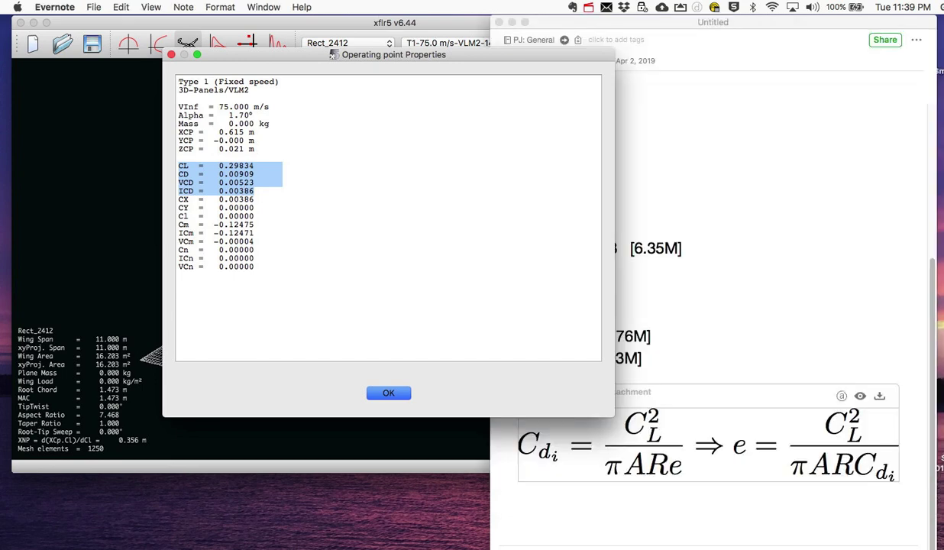
{"action": "left_click", "coordinate": [692, 247]}
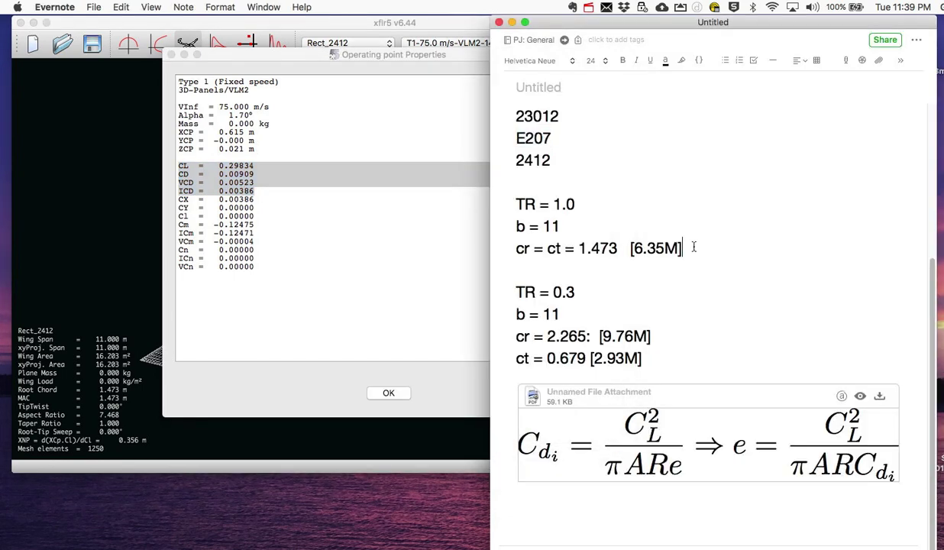
{"action": "key", "text": "Return"}
{"action": "key", "text": "Return"}
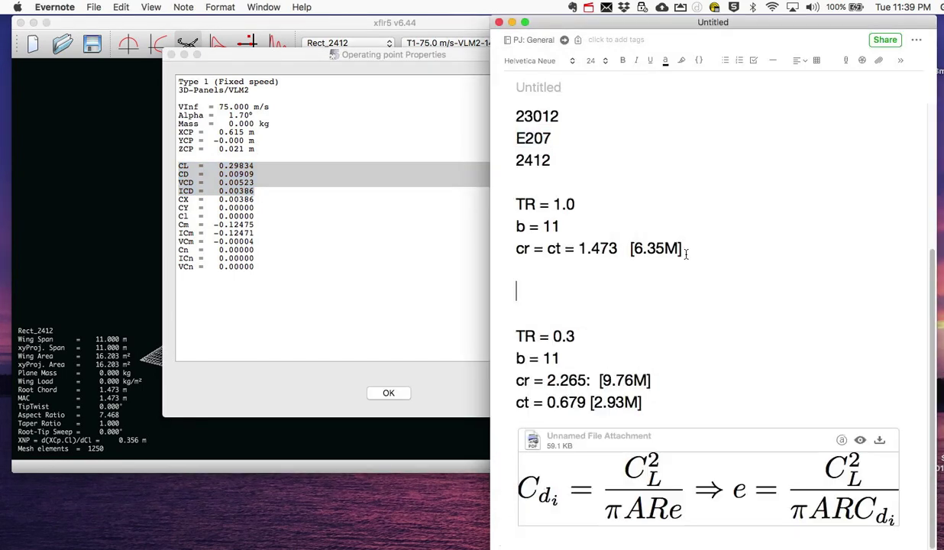
{"action": "key", "text": "super+v"}
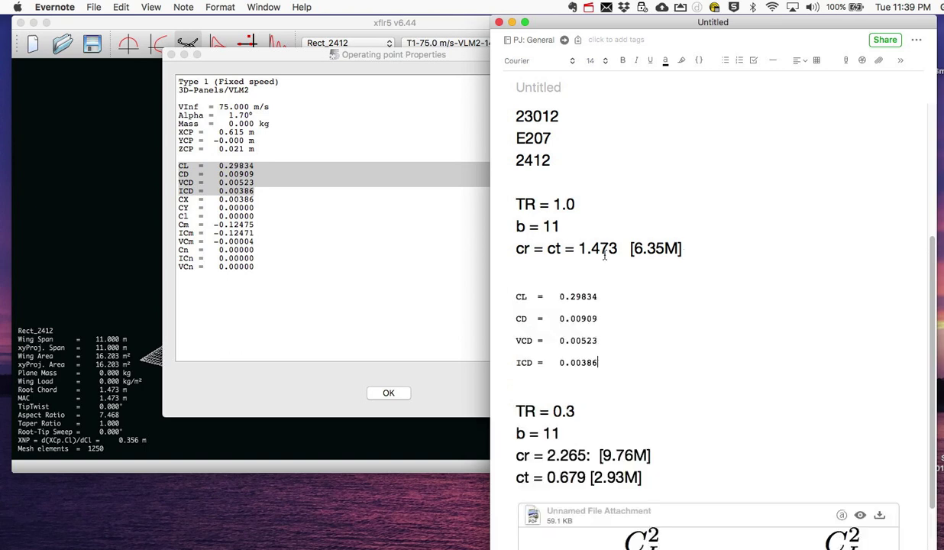
Add the heading 2412/TR1 above the pasted coefficients, and close the operating point properties in XFLR5.
{"action": "left_click", "coordinate": [537, 282]}
{"action": "key", "text": "Return"}
{"action": "type", "text": "24"}
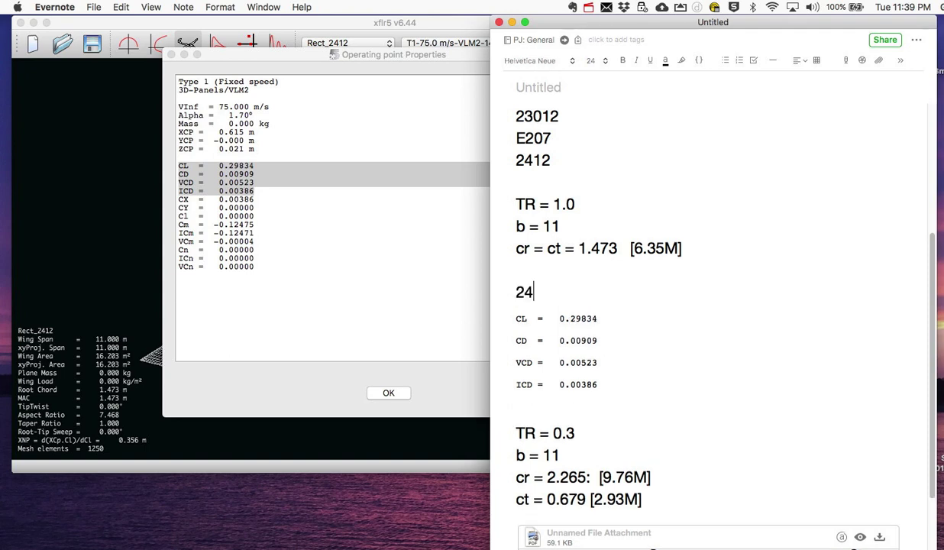
{"action": "type", "text": "12/TR1"}
{"action": "left_click", "coordinate": [369, 331]}
{"action": "key", "text": "Return"}
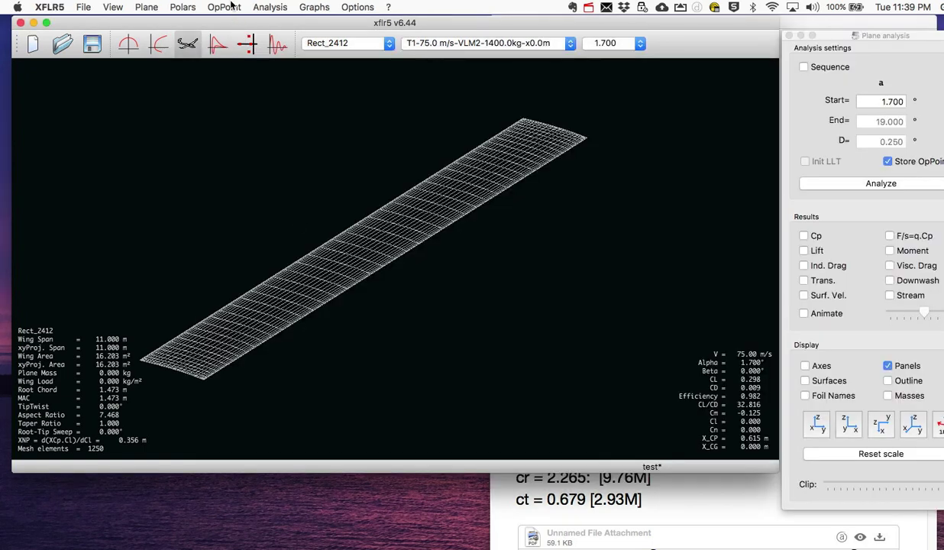
Export the current operating point as the text file MainWing_a=1.70_v=75.00ms in the Foils folder, replacing the existing file.
{"action": "left_click", "coordinate": [232, 7]}
{"action": "mouse_move", "coordinate": [244, 23]}
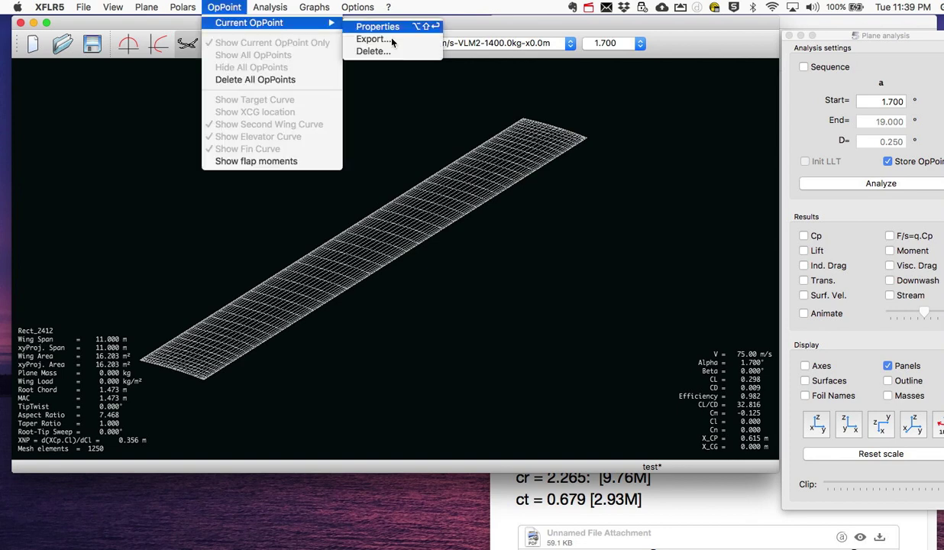
{"action": "left_click", "coordinate": [392, 41]}
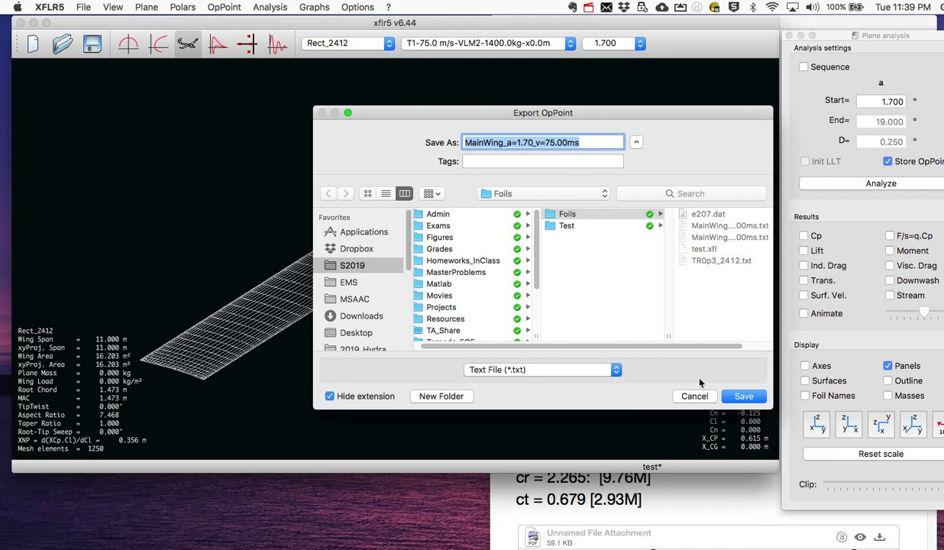
{"action": "left_click", "coordinate": [743, 397]}
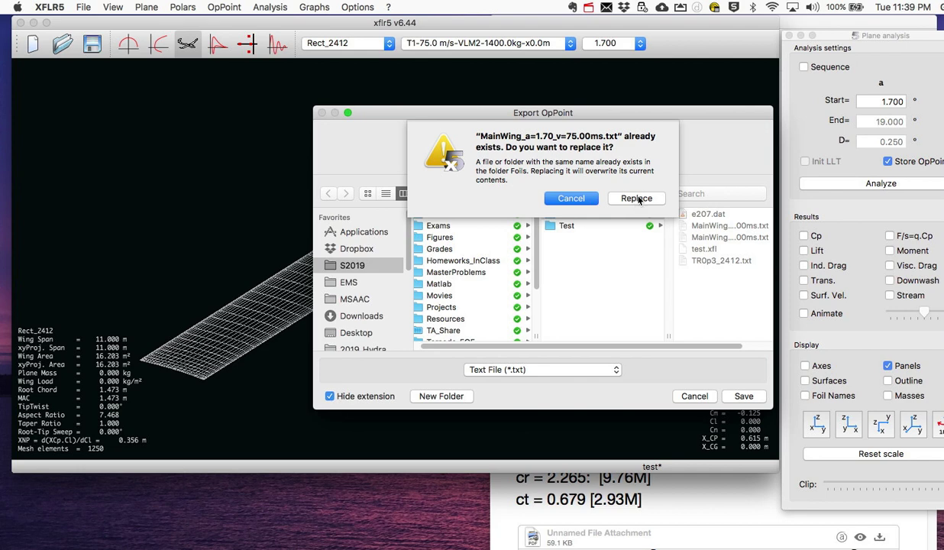
{"action": "left_click", "coordinate": [637, 198]}
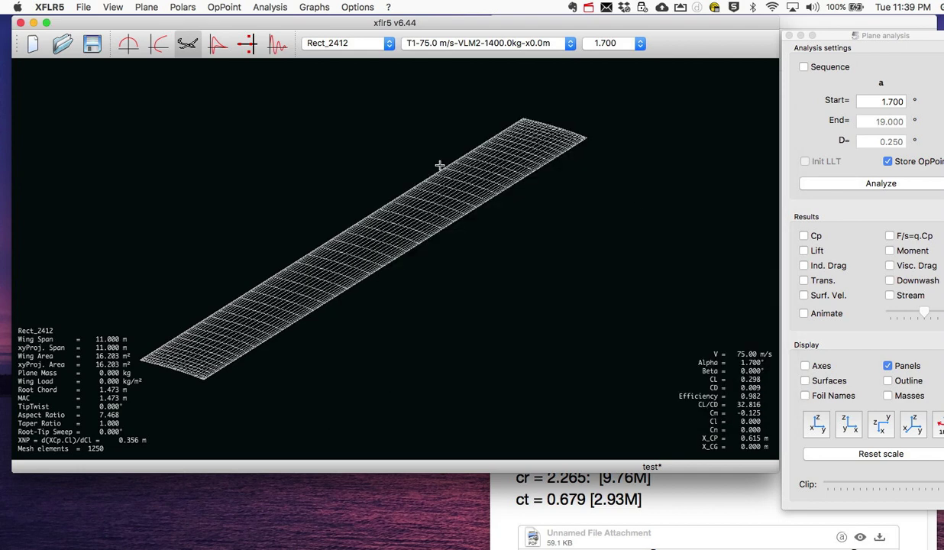
Open the exported MainWing_a=1.70_v=75.00ms.txt in TextEdit, enlarge its window, and look through the spanwise and Cp tables.
{"action": "key", "text": "super+Tab"}
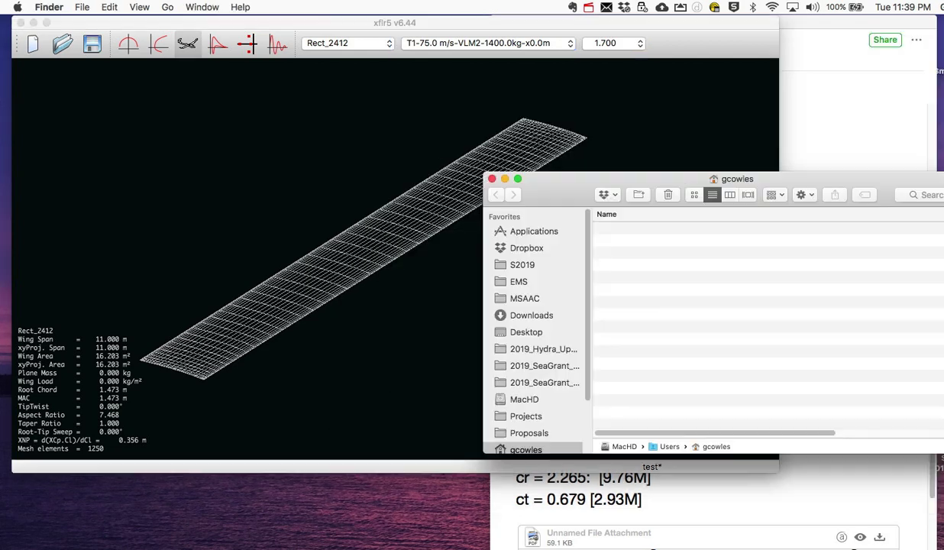
{"action": "key", "text": "super+w"}
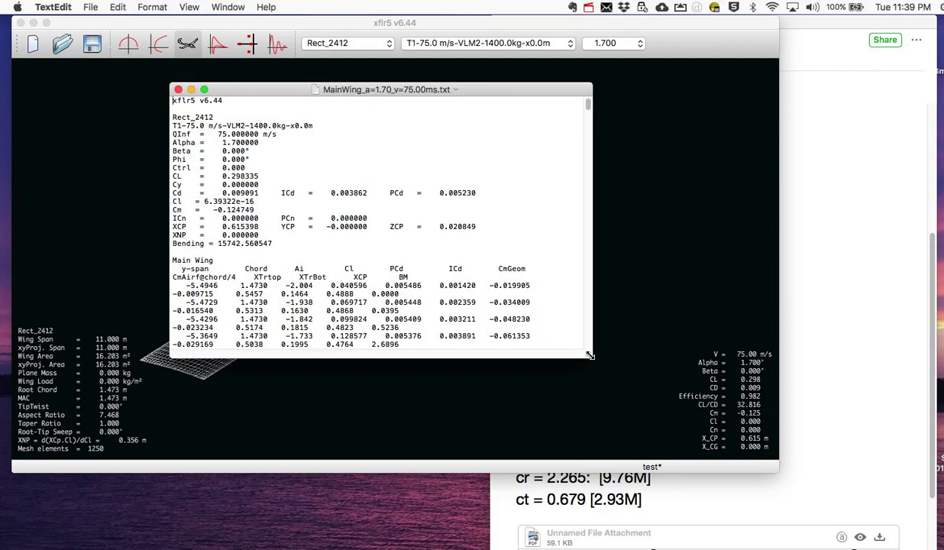
{"action": "left_click_drag", "start_coordinate": [590, 356], "coordinate": [866, 548]}
{"action": "scroll", "coordinate": [519, 321], "scroll_direction": "down", "scroll_amount": 10}
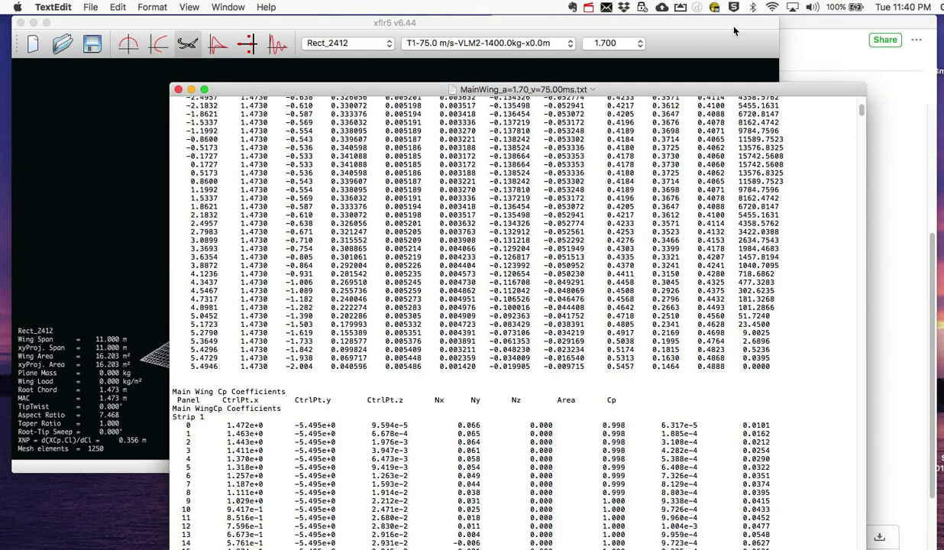
{"action": "scroll", "coordinate": [818, 286], "scroll_direction": "down", "scroll_amount": 20}
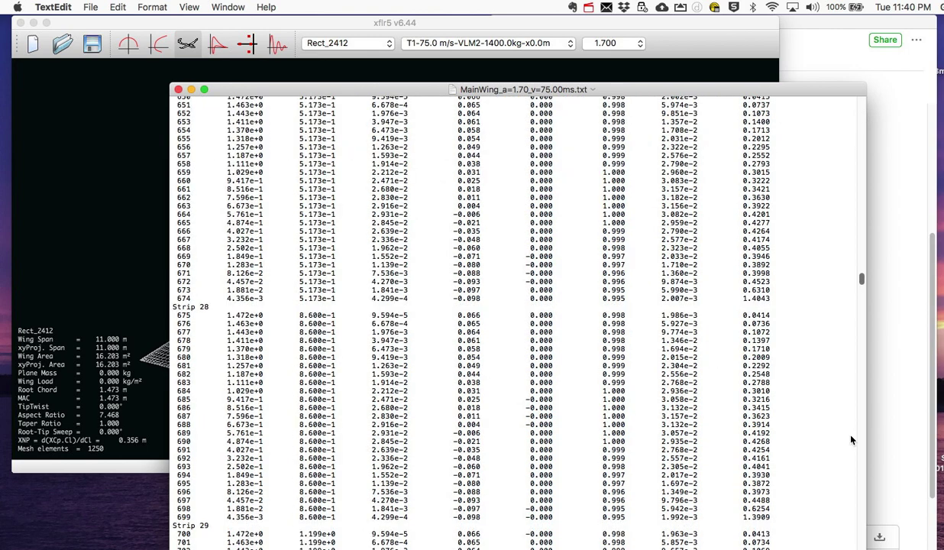
{"action": "scroll", "coordinate": [854, 280], "scroll_direction": "up", "scroll_amount": 20}
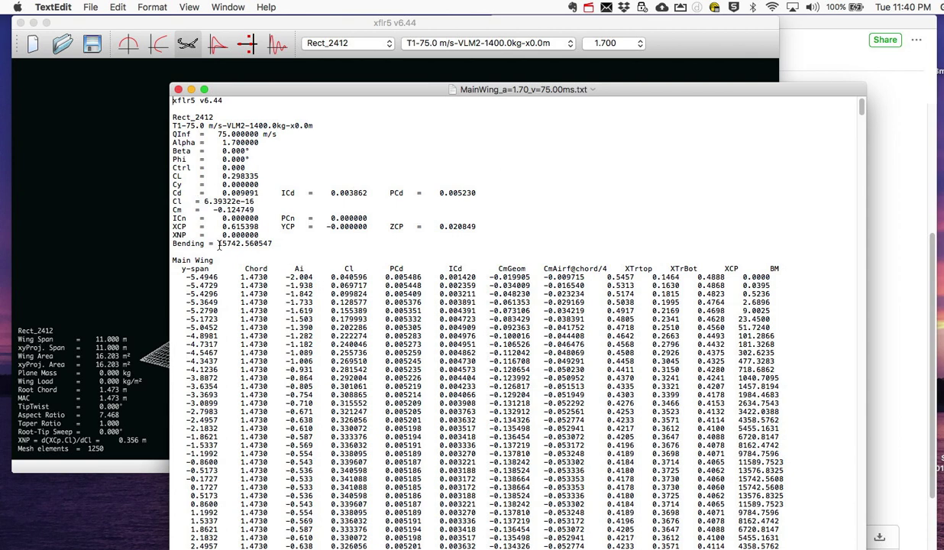
Copy the whole-number part, 15742, of the Bending value in the exported file.
{"action": "left_click_drag", "start_coordinate": [217, 244], "coordinate": [283, 244]}
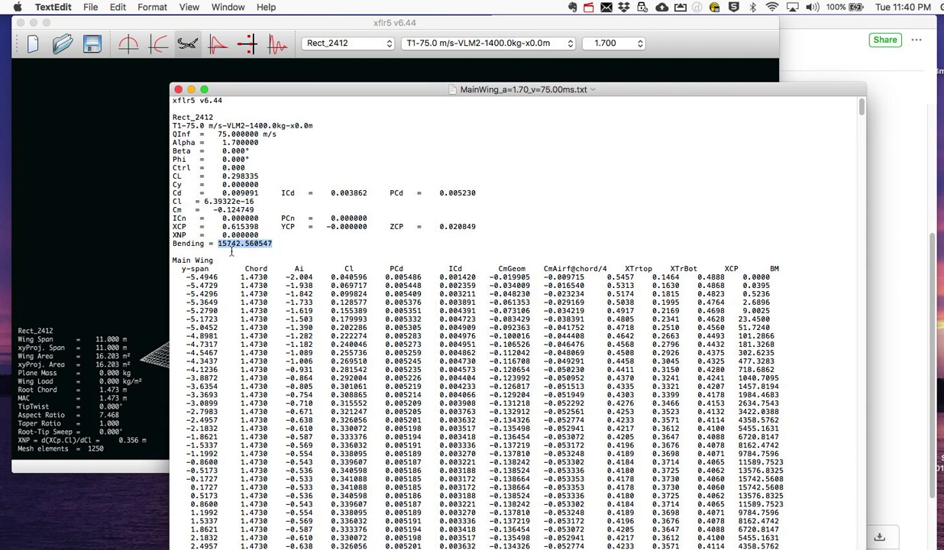
{"action": "left_click_drag", "start_coordinate": [219, 244], "coordinate": [239, 237]}
{"action": "key", "text": "super+c"}
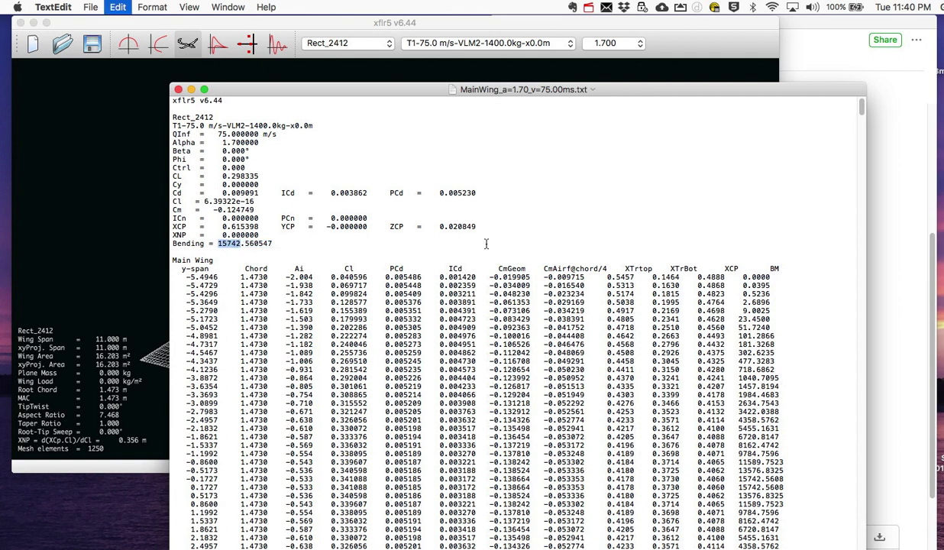
Switch to the Evernote note and paste the bending value 15742 below the ICD line, followed by blank lines.
{"action": "left_click", "coordinate": [852, 229]}
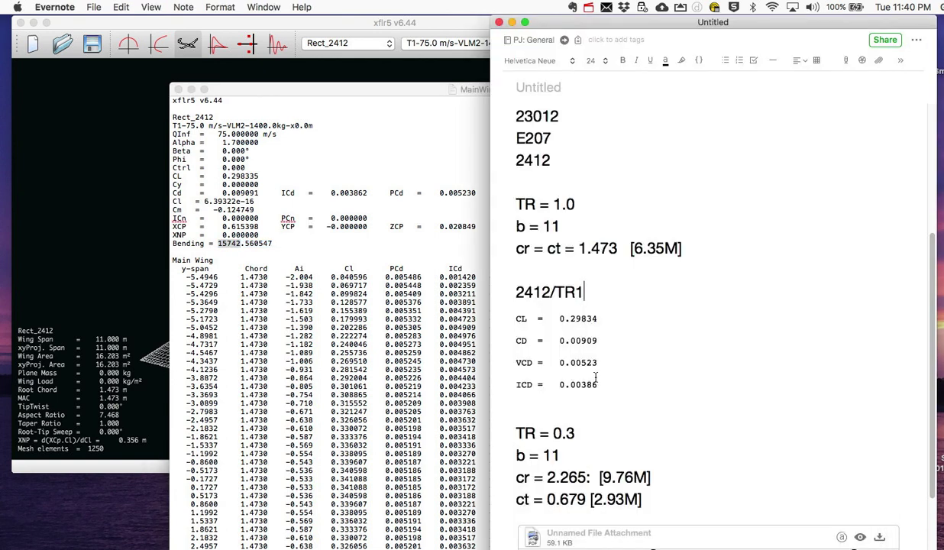
{"action": "left_click", "coordinate": [576, 394]}
{"action": "key", "text": "super+v"}
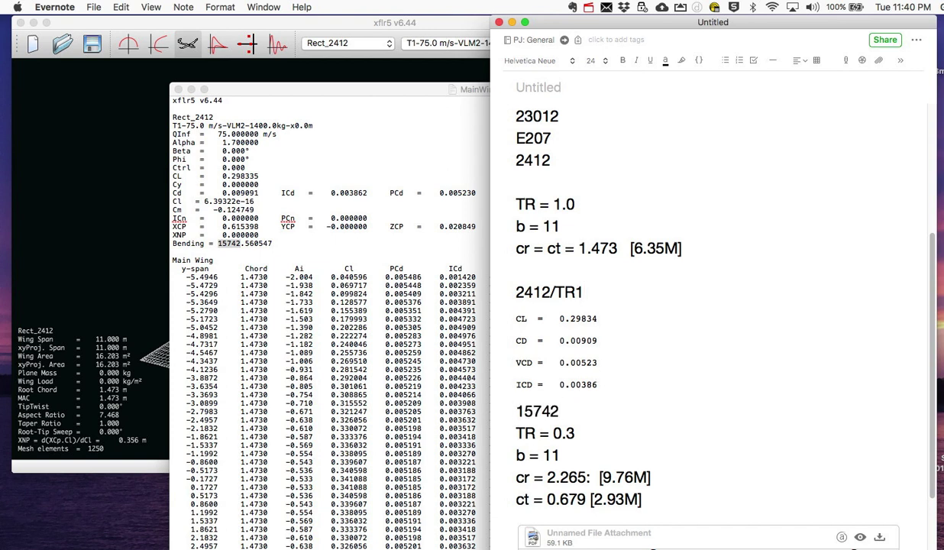
{"action": "key", "text": "Return"}
{"action": "key", "text": "Return"}
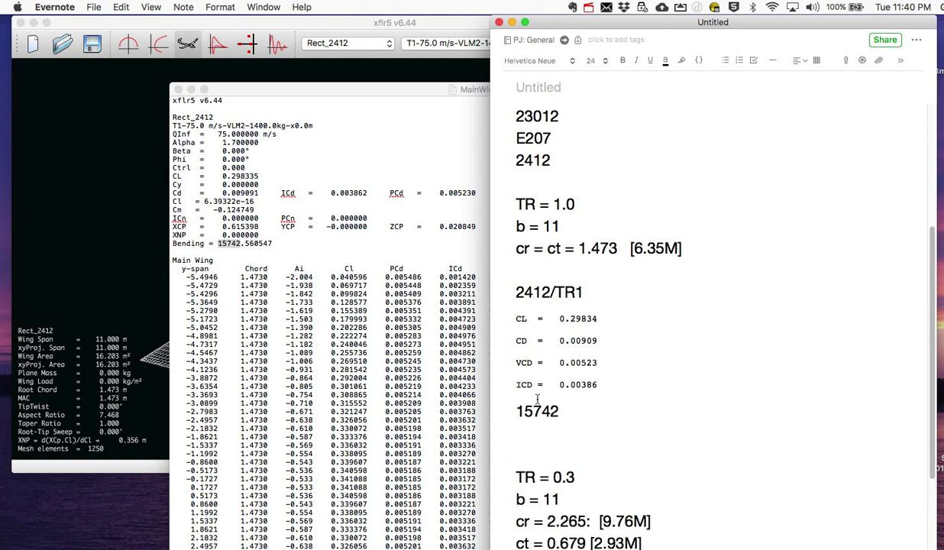
Colour the note's 2412/TR1 block red, from its heading through the bending value, and close the color picker.
{"action": "left_click_drag", "start_coordinate": [527, 291], "coordinate": [558, 413]}
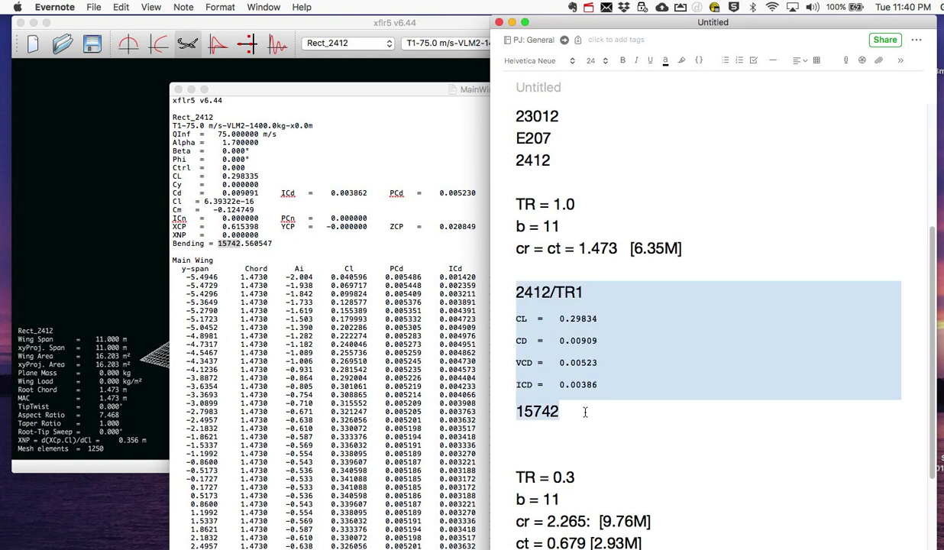
{"action": "left_click", "coordinate": [666, 61]}
{"action": "left_click", "coordinate": [45, 405]}
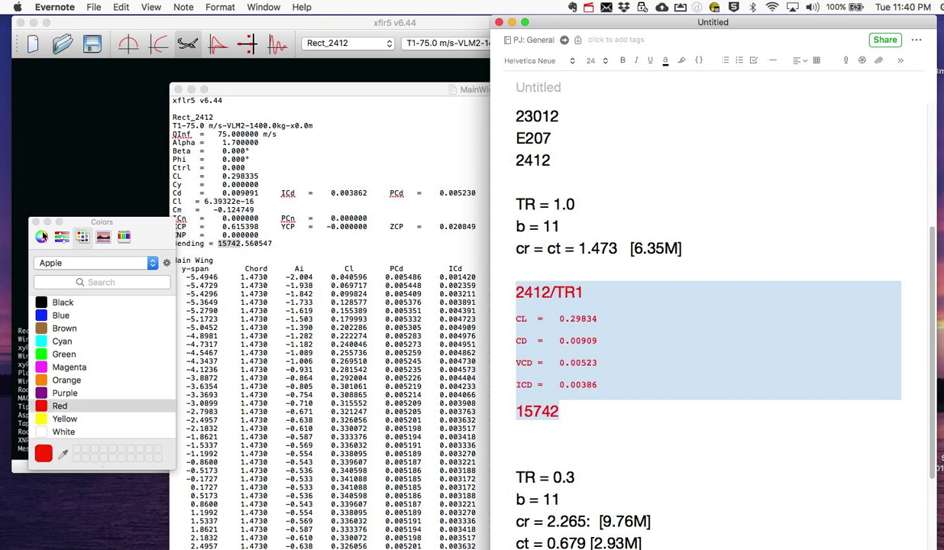
{"action": "left_click", "coordinate": [36, 222]}
{"action": "left_click", "coordinate": [519, 375]}
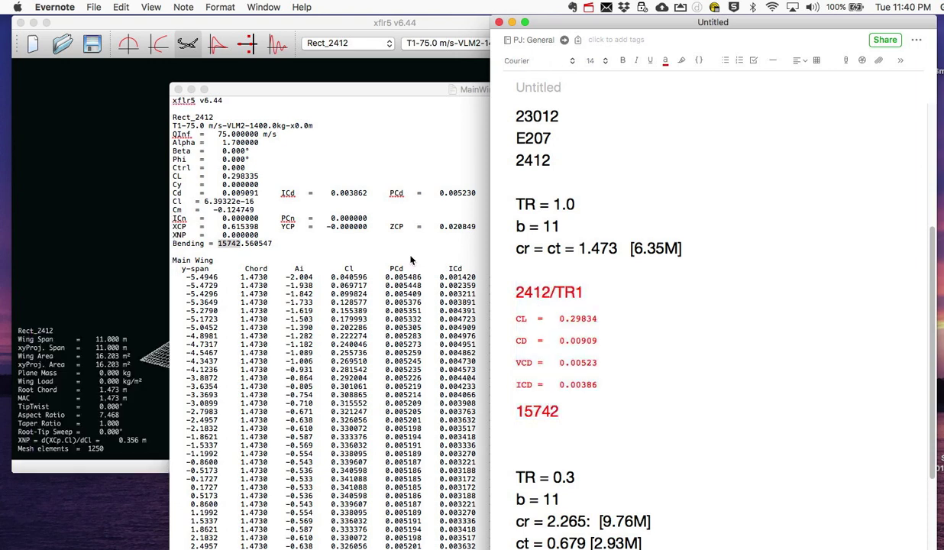
Close the exported operating point file in TextEdit and switch back to the Rect_2412 wing in XFLR5.
{"action": "left_click", "coordinate": [224, 166]}
{"action": "left_click", "coordinate": [178, 89]}
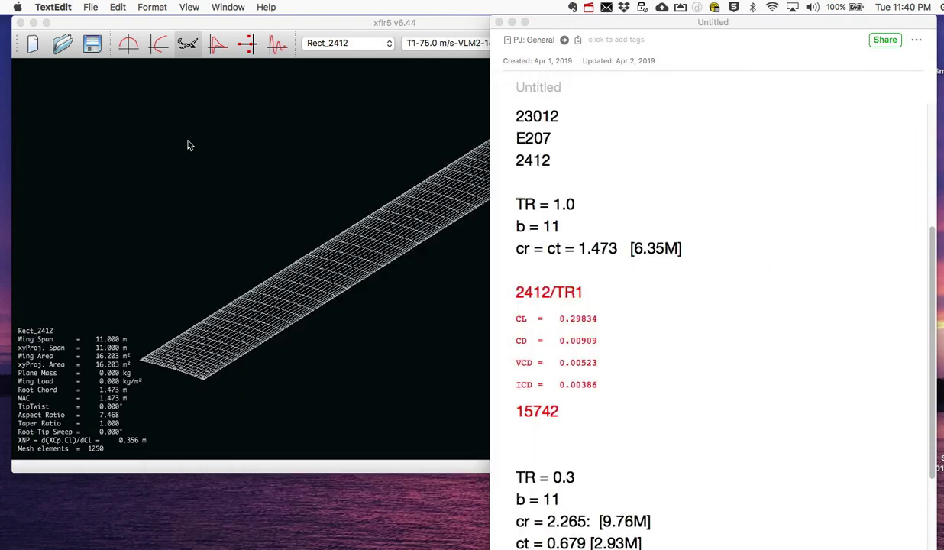
{"action": "left_click", "coordinate": [187, 140]}
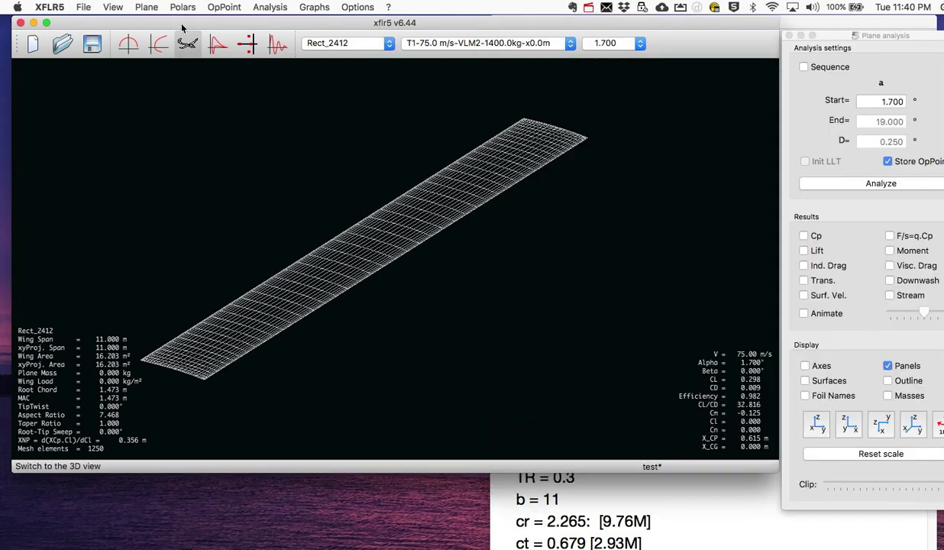
{"action": "left_click_drag", "start_coordinate": [182, 23], "coordinate": [177, 22]}
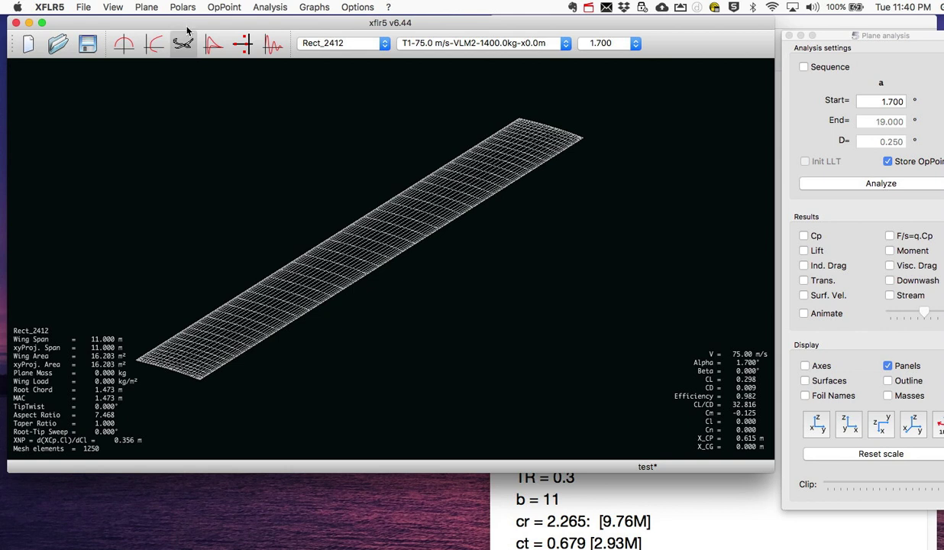
{"action": "left_click", "coordinate": [83, 7]}
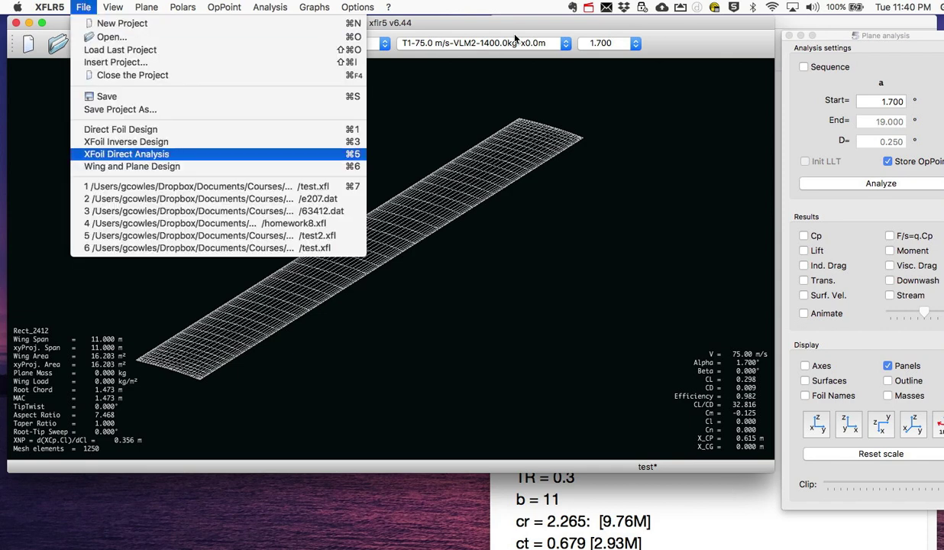
{"action": "left_click", "coordinate": [494, 25]}
Start defining a new plane, name it TR0p3_2412, and select the name for copying.
{"action": "left_click", "coordinate": [145, 7]}
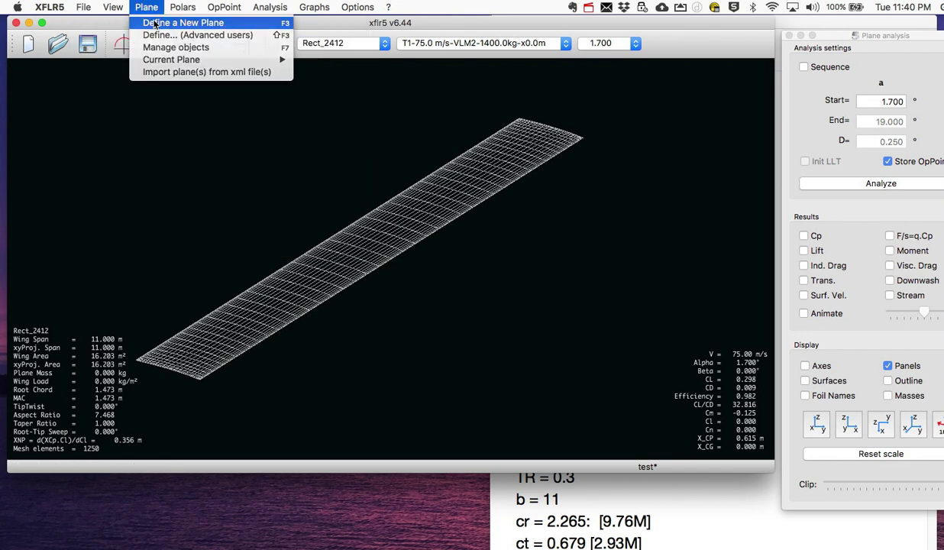
{"action": "left_click", "coordinate": [154, 24]}
{"action": "triple_click", "coordinate": [180, 72]}
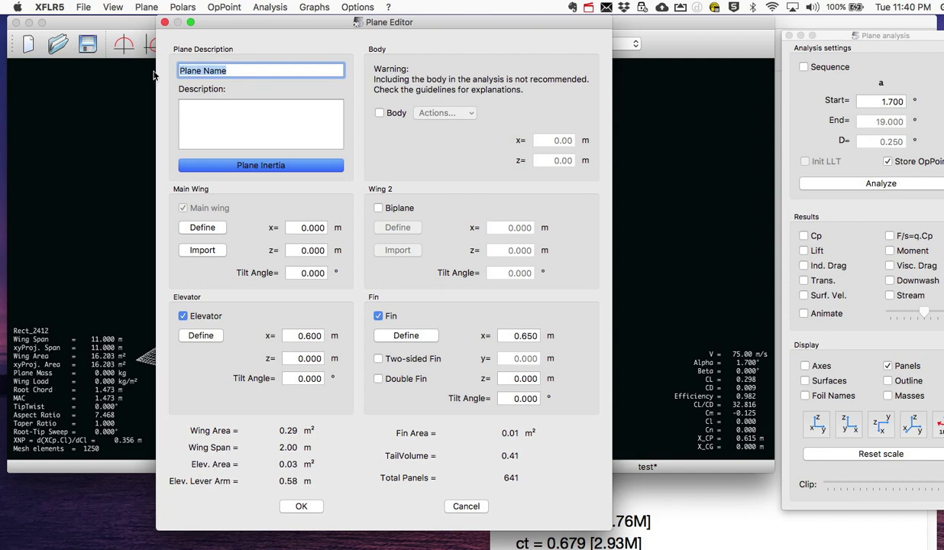
{"action": "type", "text": "TR0"}
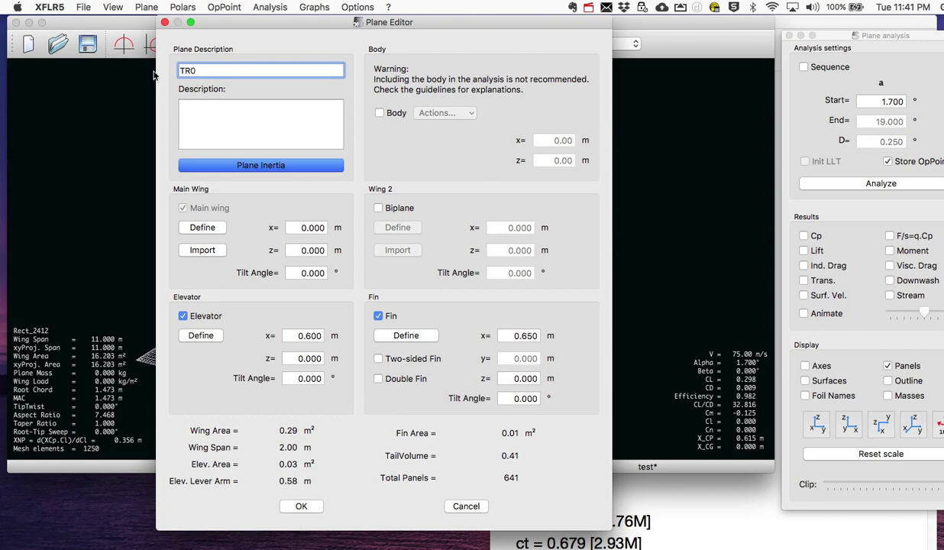
{"action": "type", "text": "p3_2412"}
{"action": "double_click", "coordinate": [212, 70]}
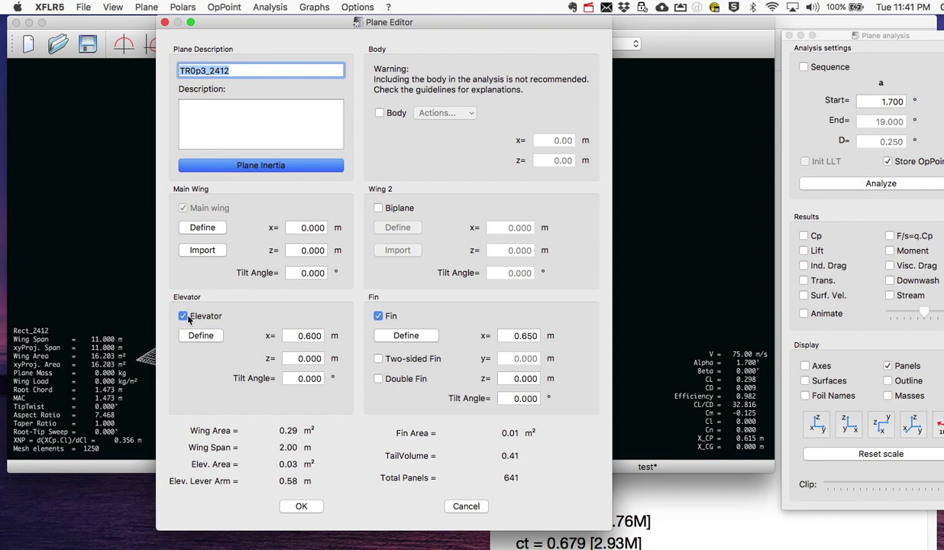
Exclude the elevator and fin from the plane, and name its main wing TR0p3_2412.
{"action": "left_click", "coordinate": [184, 316]}
{"action": "left_click", "coordinate": [378, 315]}
{"action": "left_click", "coordinate": [198, 228]}
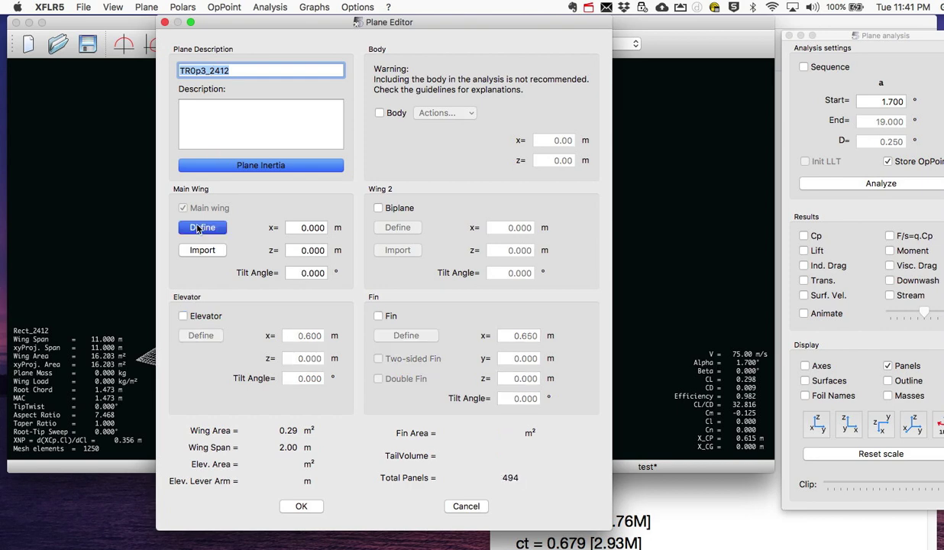
{"action": "double_click", "coordinate": [145, 55]}
{"action": "key", "text": "super+v"}
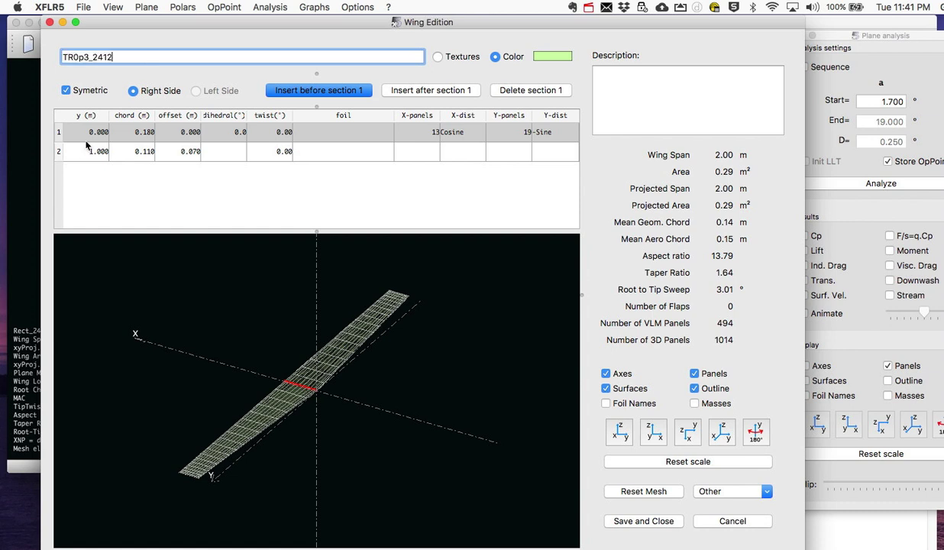
Set the spanwise y position of the wing's tip section to 5.5 m.
{"action": "left_click", "coordinate": [84, 131]}
{"action": "left_click", "coordinate": [84, 151]}
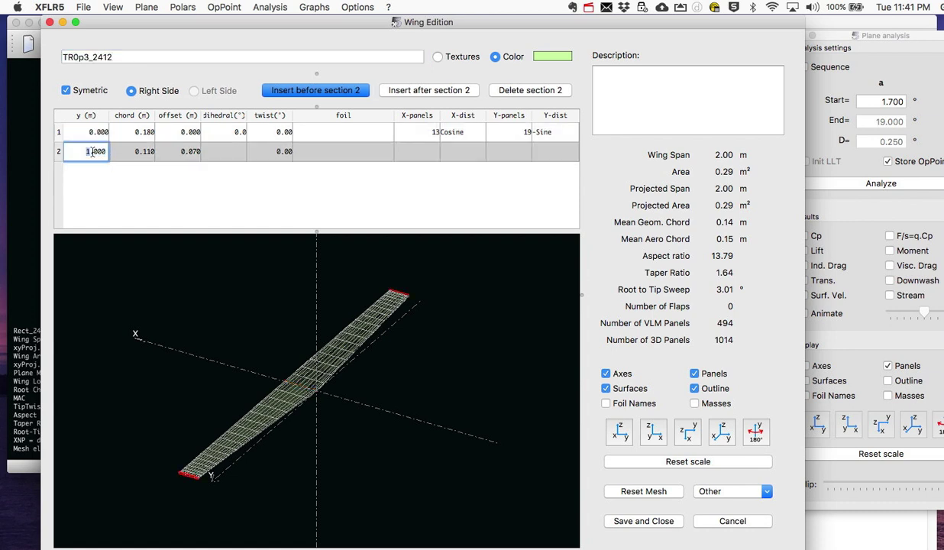
{"action": "double_click", "coordinate": [93, 152]}
{"action": "type", "text": "5.5"}
{"action": "key", "text": "Tab"}
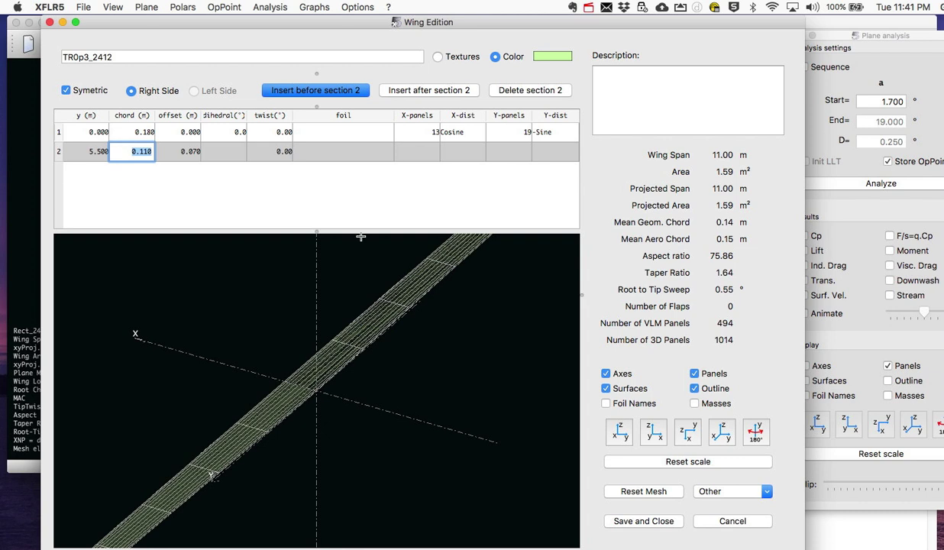
Check the TR = 0.3 dimensions in the Evernote note and set the wing's root chord to 2.265 m in XFLR5.
{"action": "key", "text": "super+Tab"}
{"action": "left_click", "coordinate": [689, 380]}
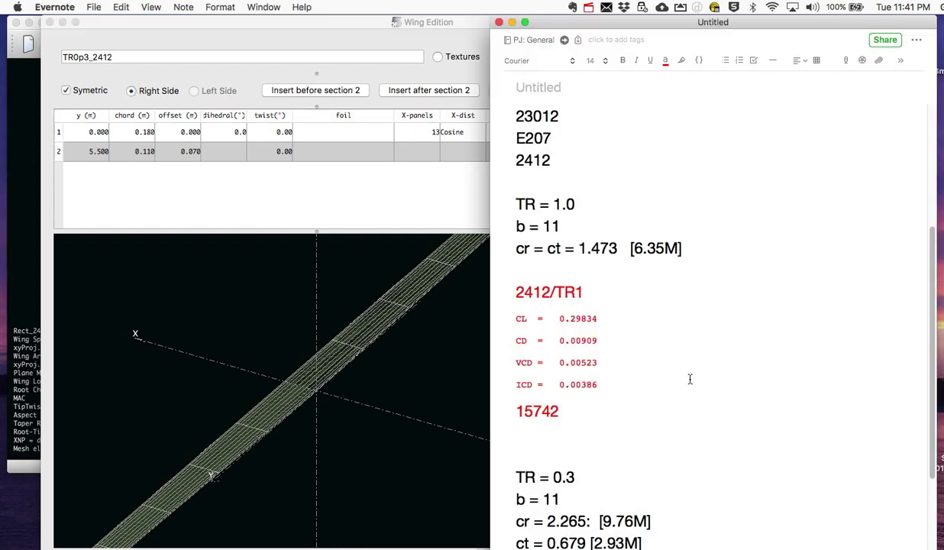
{"action": "scroll", "coordinate": [660, 362], "scroll_direction": "down", "scroll_amount": 5}
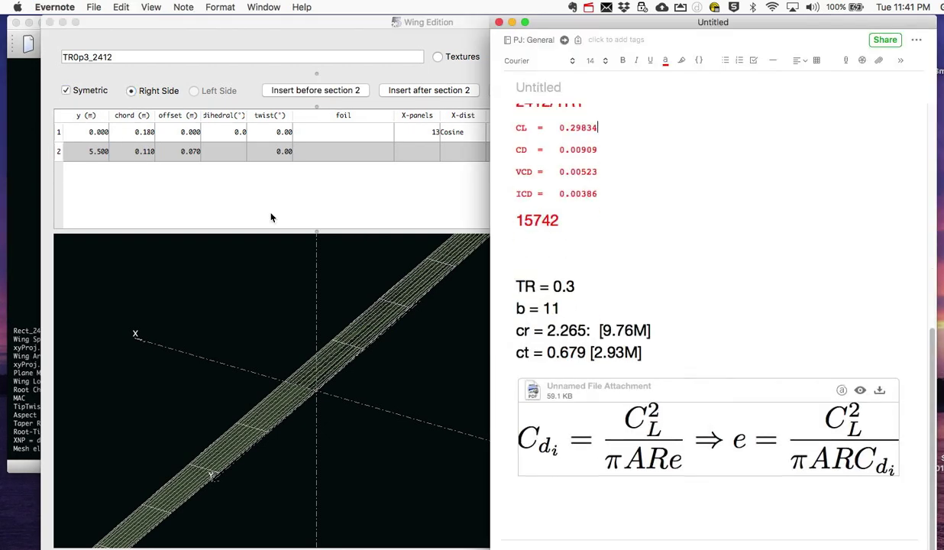
{"action": "left_click", "coordinate": [138, 136]}
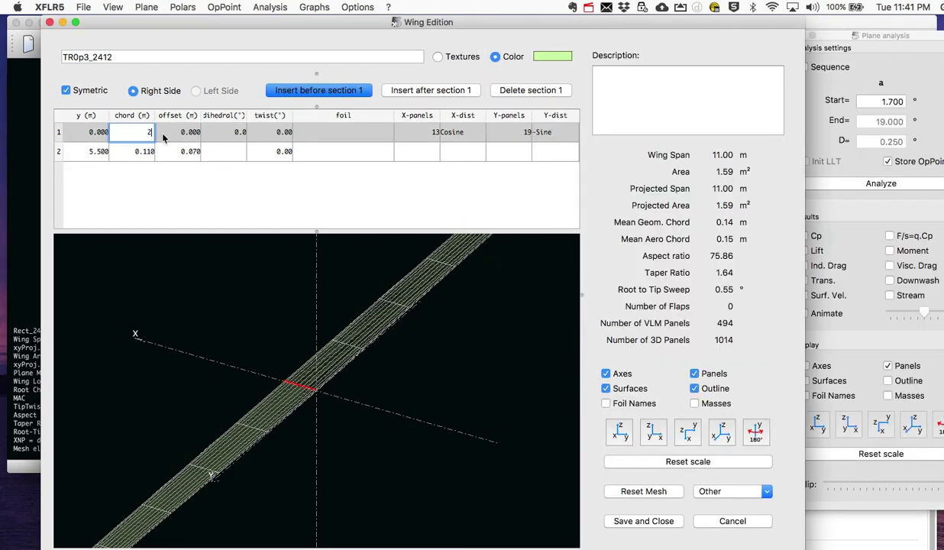
{"action": "type", "text": "2.265"}
{"action": "key", "text": "Tab"}
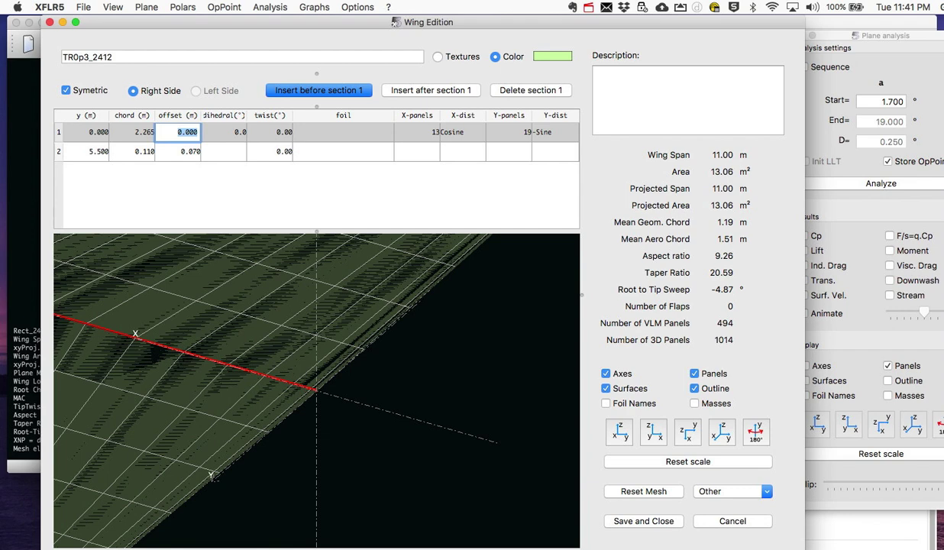
Set the tip chord to 0.679 m from the note, and hide the panels in the wing preview.
{"action": "key", "text": "super+Tab"}
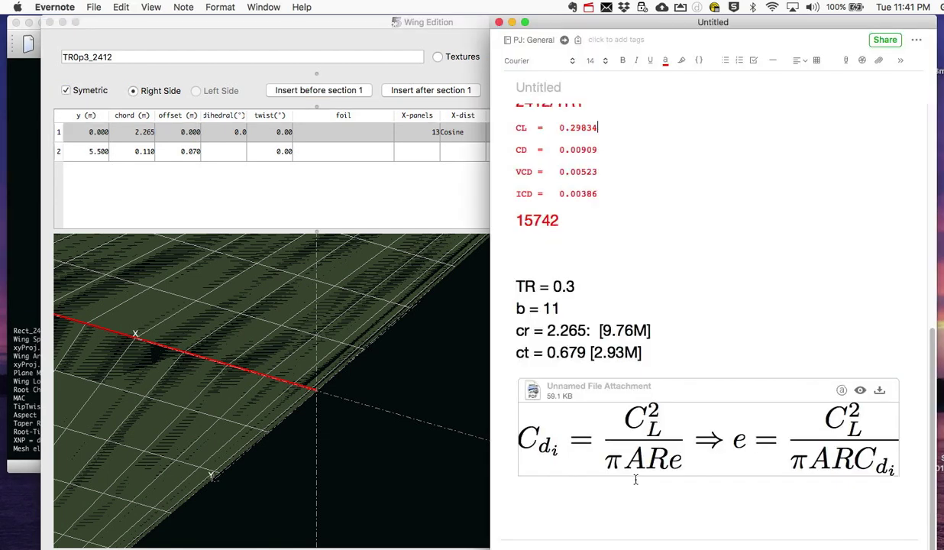
{"action": "left_click", "coordinate": [142, 158]}
{"action": "left_click_drag", "start_coordinate": [128, 152], "coordinate": [160, 153]}
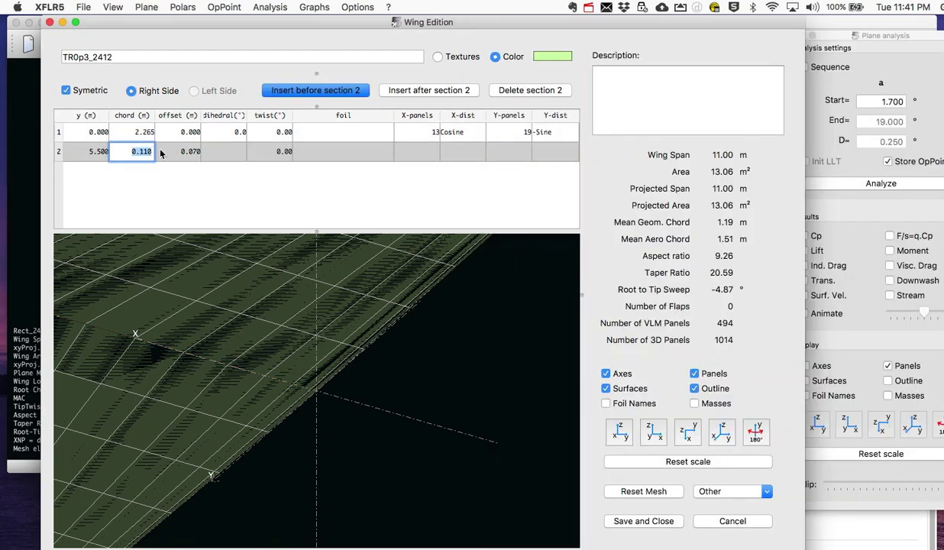
{"action": "type", "text": ".679"}
{"action": "key", "text": "Return"}
{"action": "scroll", "coordinate": [367, 365], "scroll_direction": "down", "scroll_amount": 5}
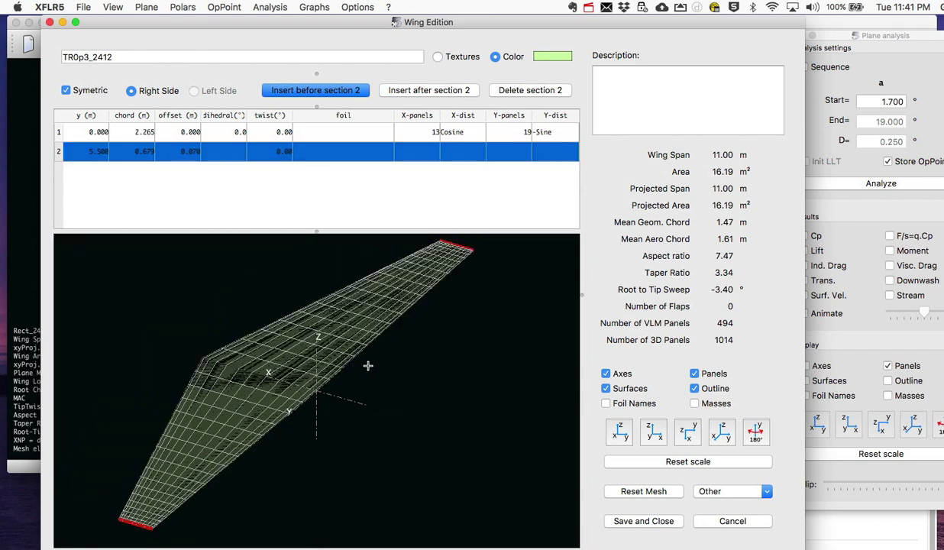
{"action": "left_click", "coordinate": [694, 373]}
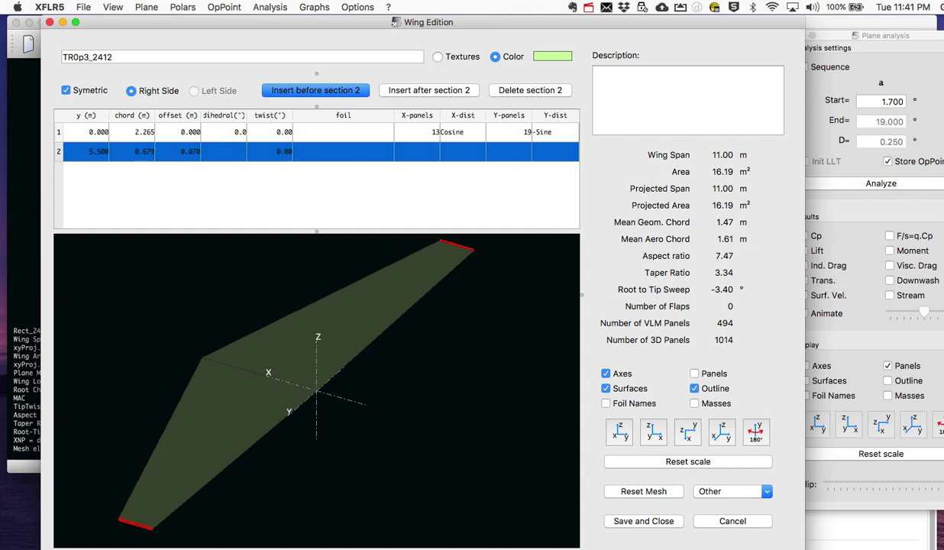
Start Python in a new Terminal window and calculate the tip offset as 0.5*2.265-0.5*0.679.
{"action": "key", "text": "super+Tab"}
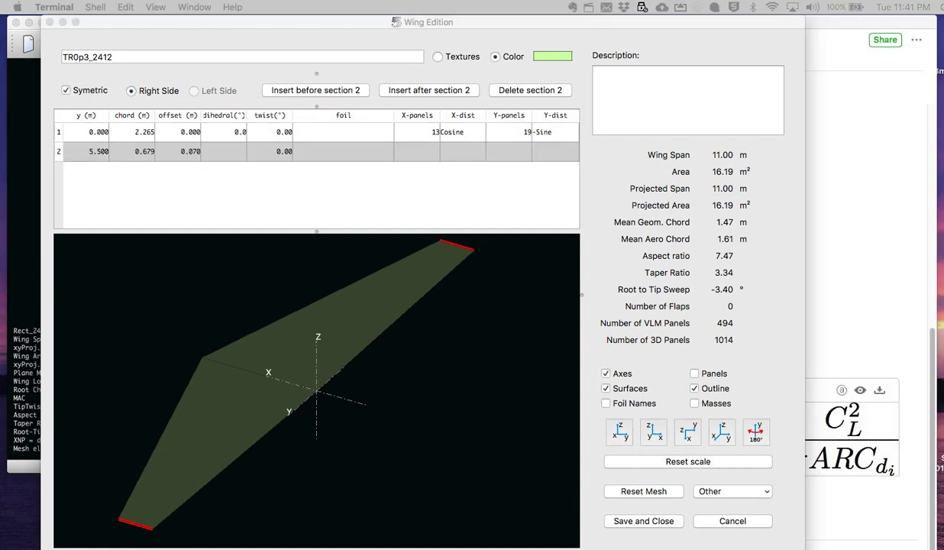
{"action": "key", "text": "super+n"}
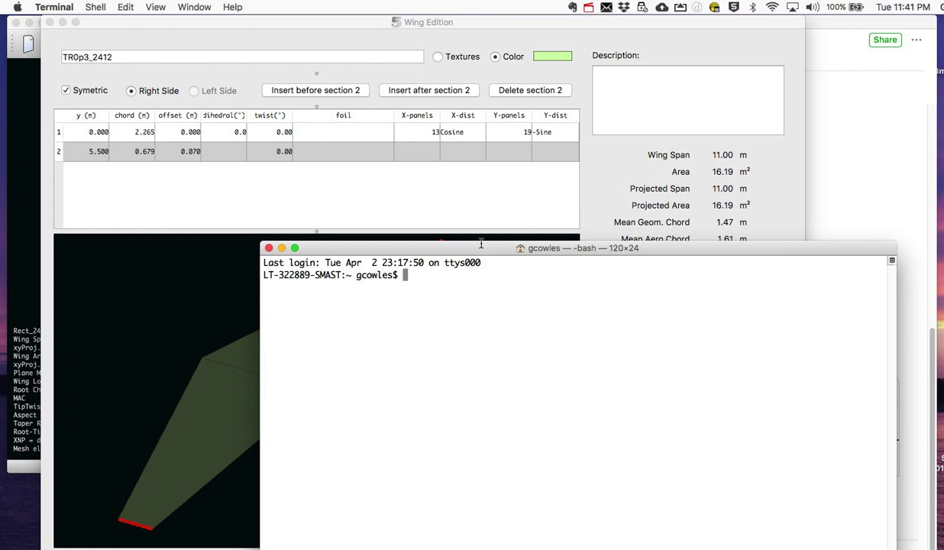
{"action": "type", "text": "po"}
{"action": "type", "text": "thon"}
{"action": "key", "text": "Return"}
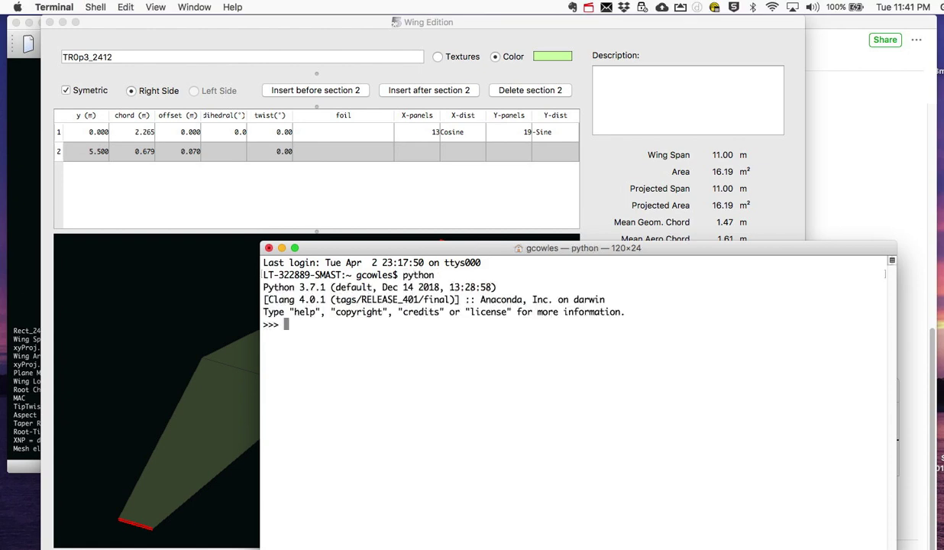
{"action": "type", "text": "2"}
{"action": "key", "text": "BackSpace"}
{"action": "type", "text": "0.5*2.265-0.5*"}
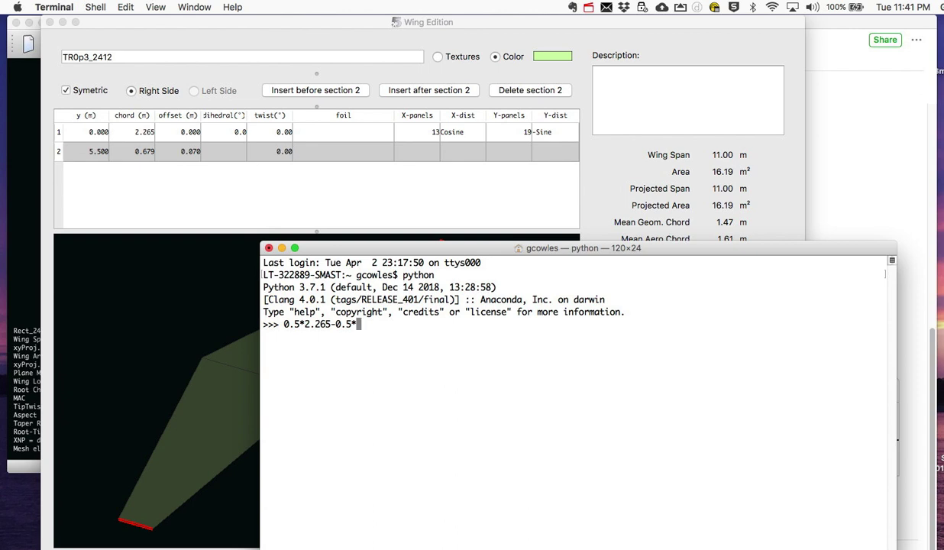
{"action": "type", "text": "0.679"}
{"action": "key", "text": "Return"}
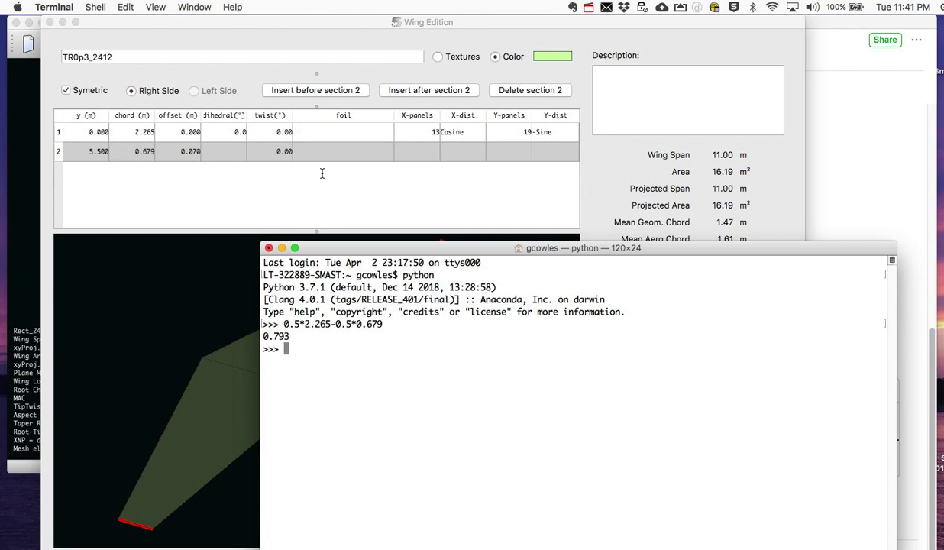
Return to the wing definition in XFLR5 and set the tip section's offset to 0.793 m.
{"action": "left_click", "coordinate": [182, 151]}
{"action": "left_click", "coordinate": [182, 151]}
{"action": "left_click", "coordinate": [176, 151]}
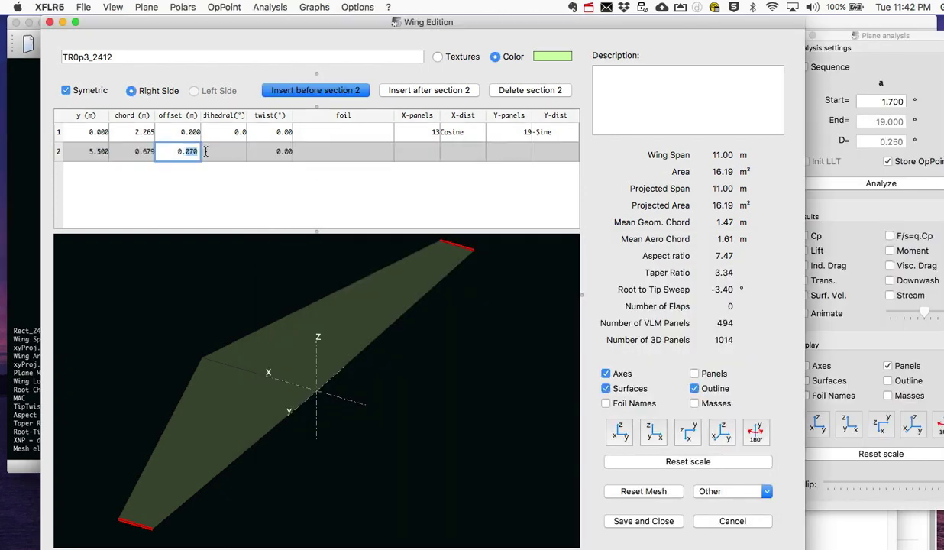
{"action": "type", "text": "0.793"}
{"action": "key", "text": "Return"}
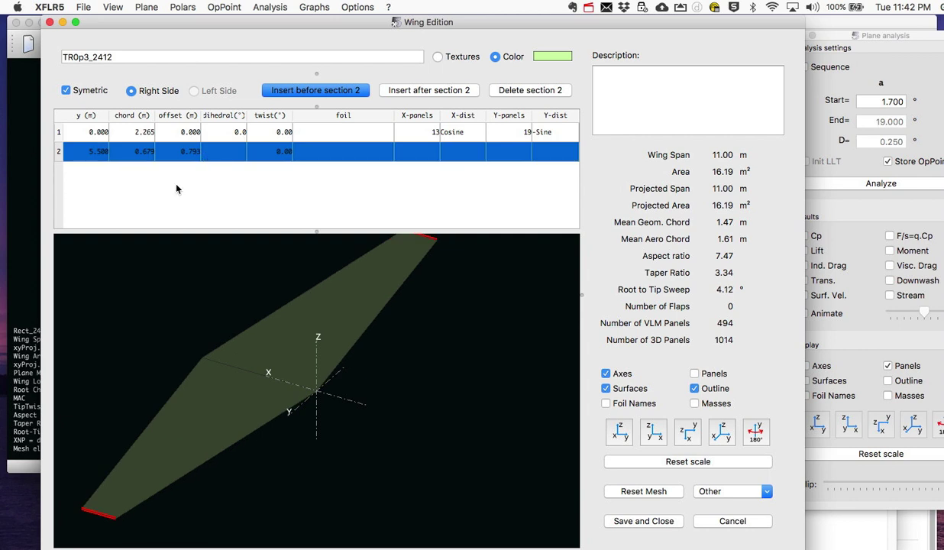
Assign the NACA 2412 foil to both the tip and root sections of the TR0p3_2412 wing.
{"action": "double_click", "coordinate": [229, 151]}
{"action": "double_click", "coordinate": [278, 151]}
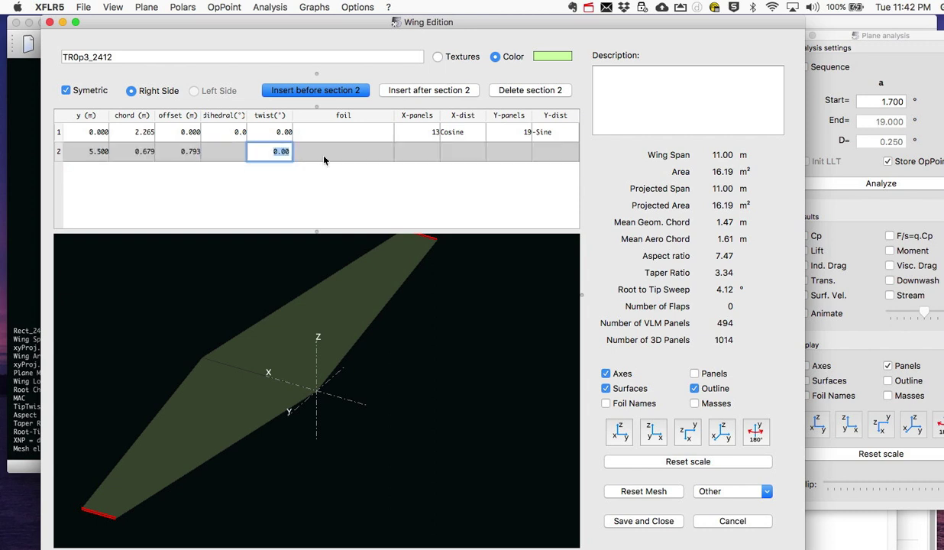
{"action": "double_click", "coordinate": [312, 151]}
{"action": "left_click", "coordinate": [332, 150]}
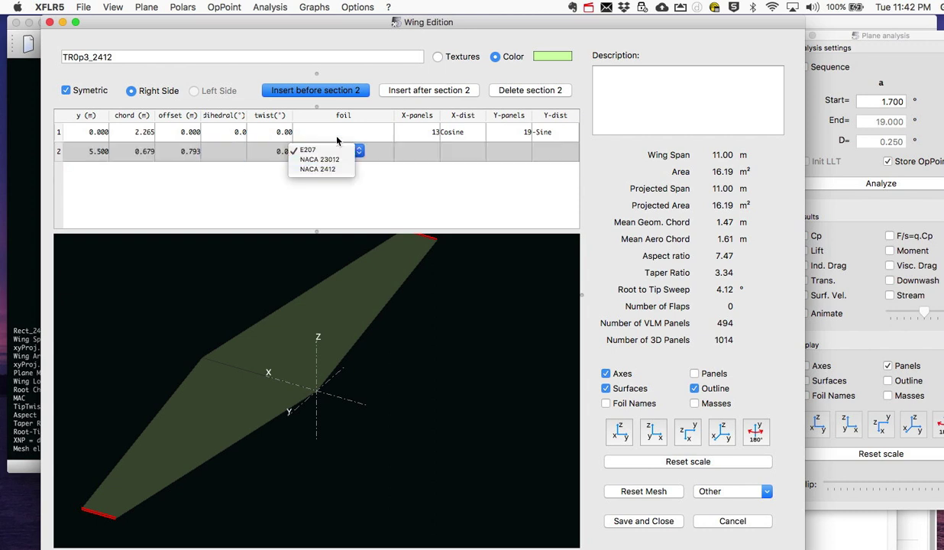
{"action": "left_click", "coordinate": [340, 170]}
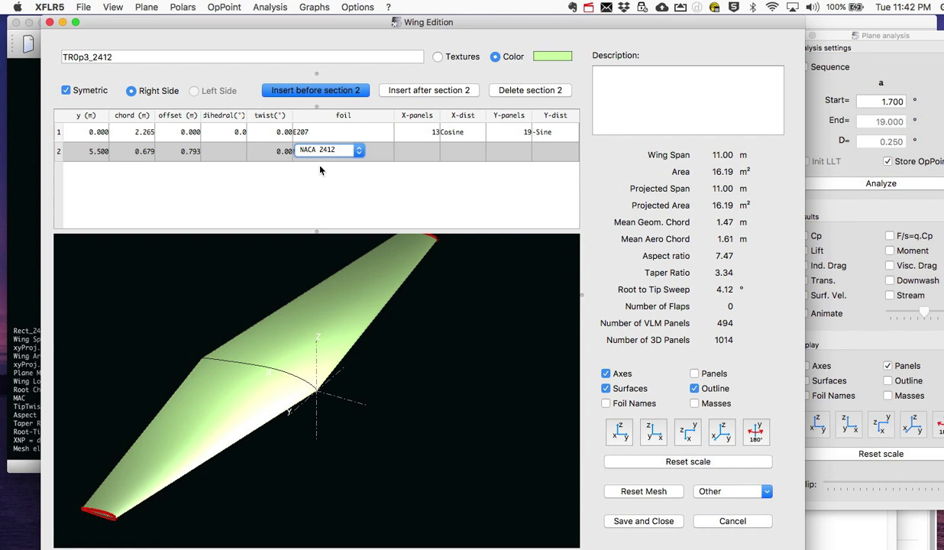
{"action": "left_click", "coordinate": [308, 159]}
{"action": "double_click", "coordinate": [307, 133]}
{"action": "left_click", "coordinate": [307, 128]}
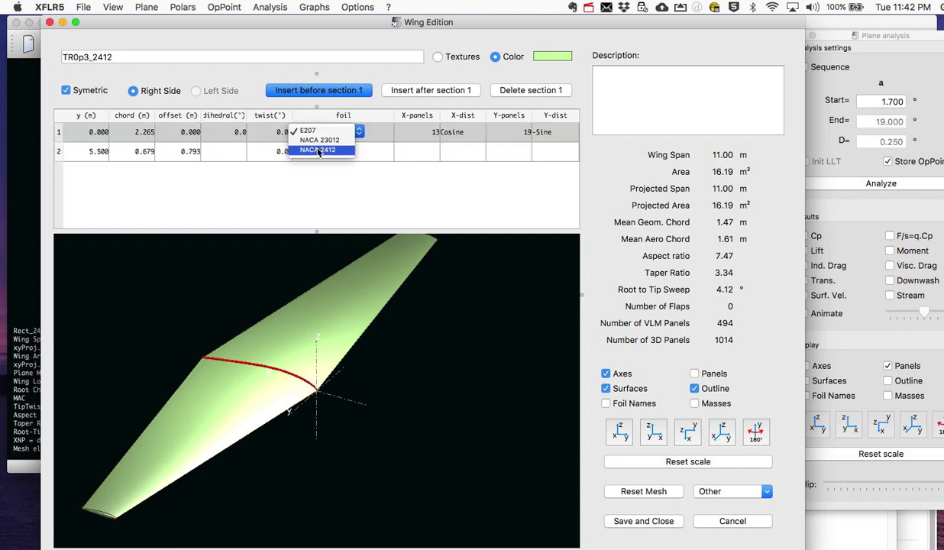
{"action": "left_click", "coordinate": [319, 151]}
Set the root section's mesh to 25 X-panels and 25 Y-panels.
{"action": "left_click", "coordinate": [417, 131]}
{"action": "double_click", "coordinate": [417, 132]}
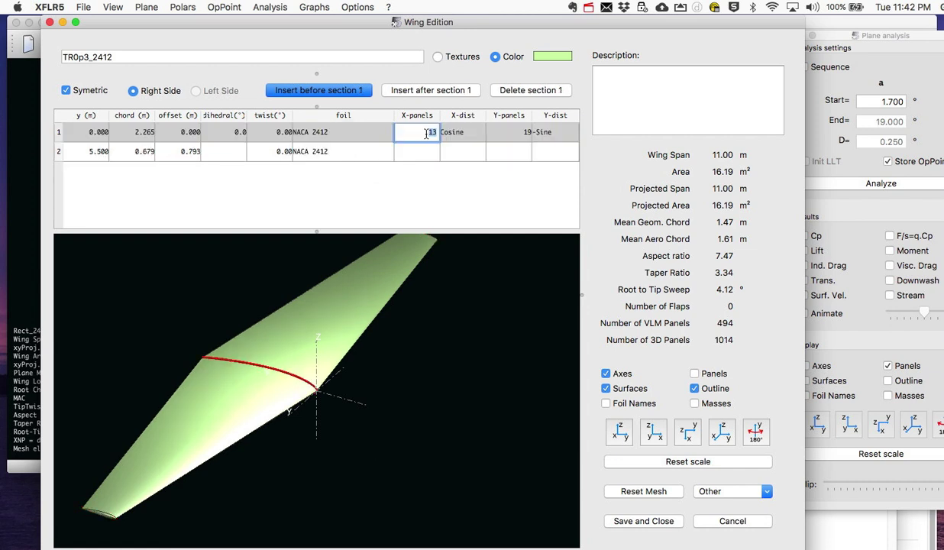
{"action": "type", "text": "25"}
{"action": "double_click", "coordinate": [496, 138]}
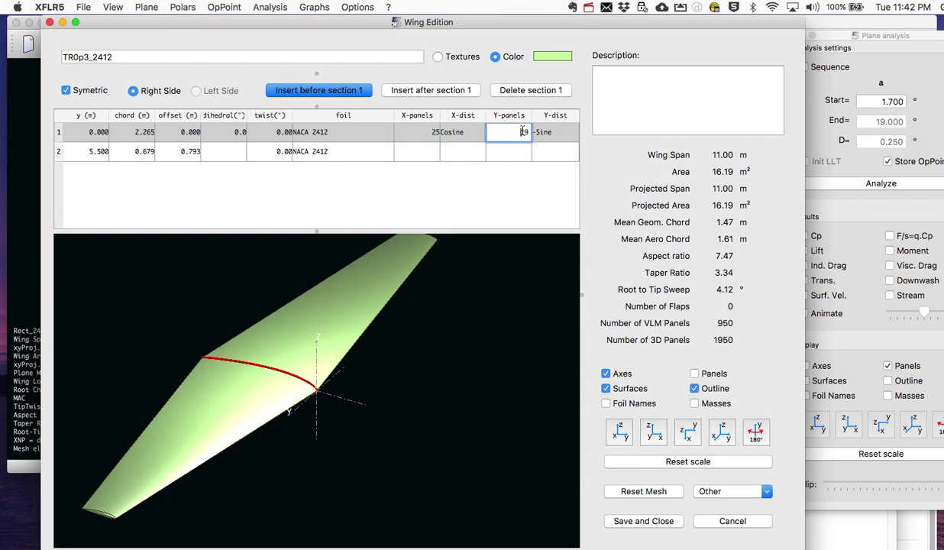
{"action": "type", "text": "25"}
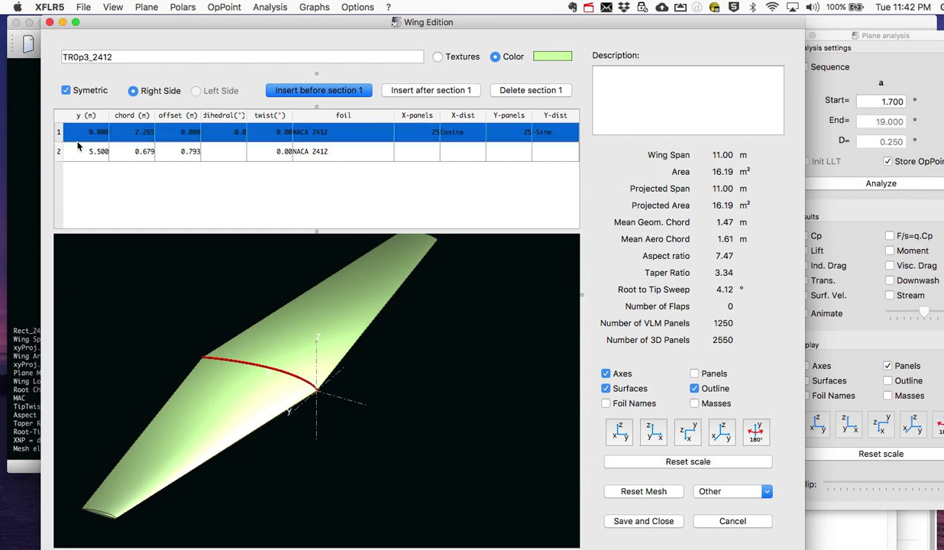
Save the wing definition, accept the plane and select TR0p3_2412 as the active plane.
{"action": "scroll", "coordinate": [285, 327], "scroll_direction": "down", "scroll_amount": 2}
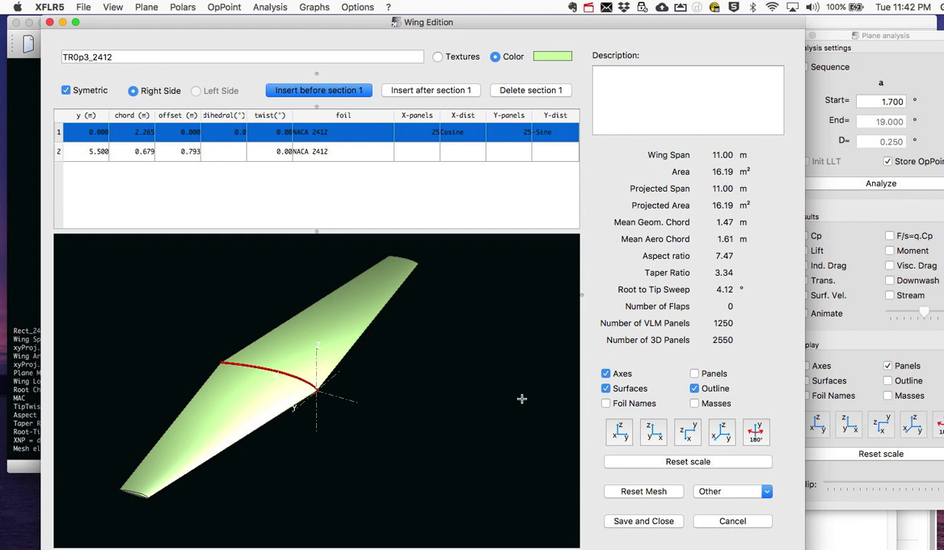
{"action": "left_click", "coordinate": [626, 522]}
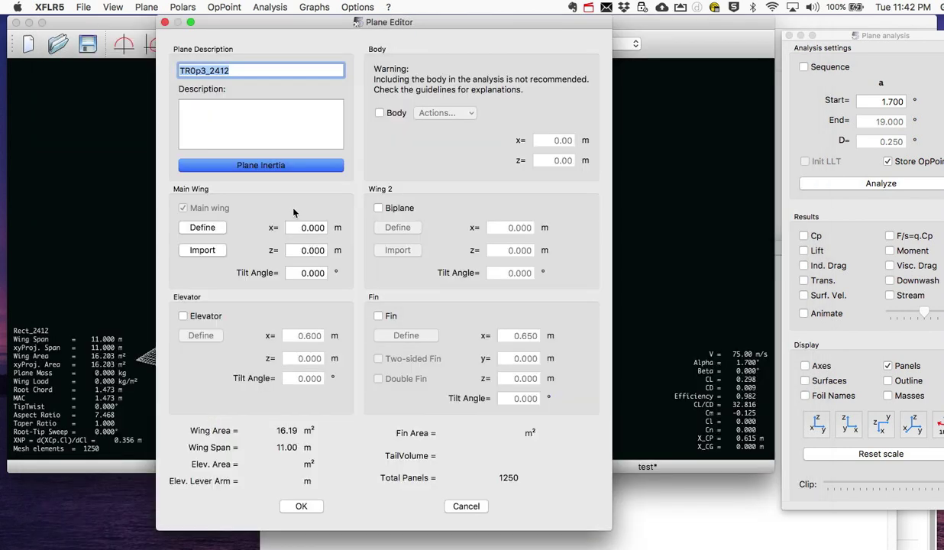
{"action": "left_click", "coordinate": [306, 506]}
{"action": "left_click", "coordinate": [341, 47]}
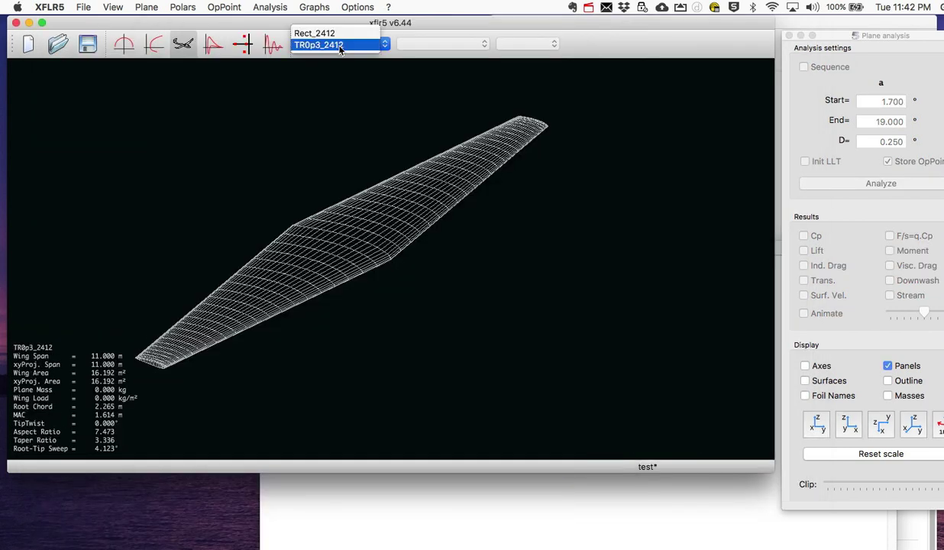
{"action": "left_click", "coordinate": [340, 46]}
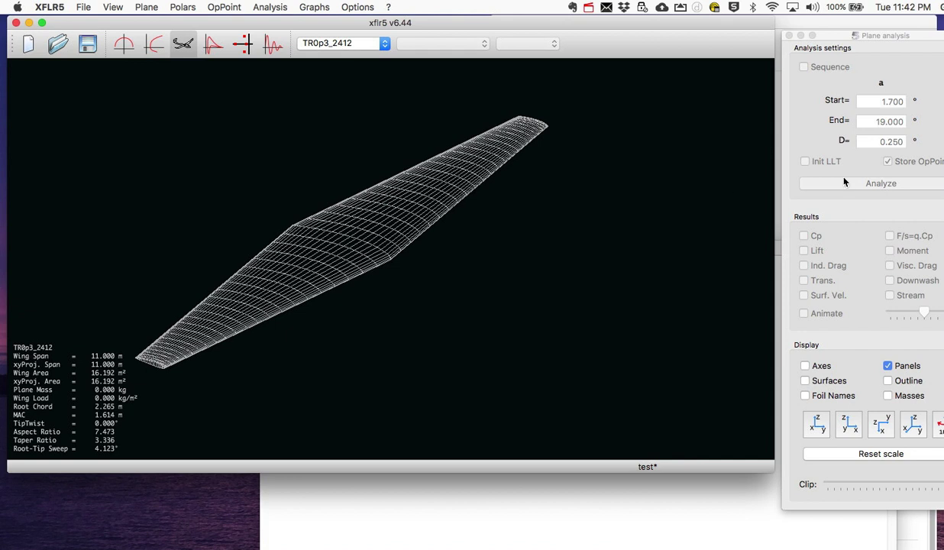
{"action": "left_click", "coordinate": [820, 137]}
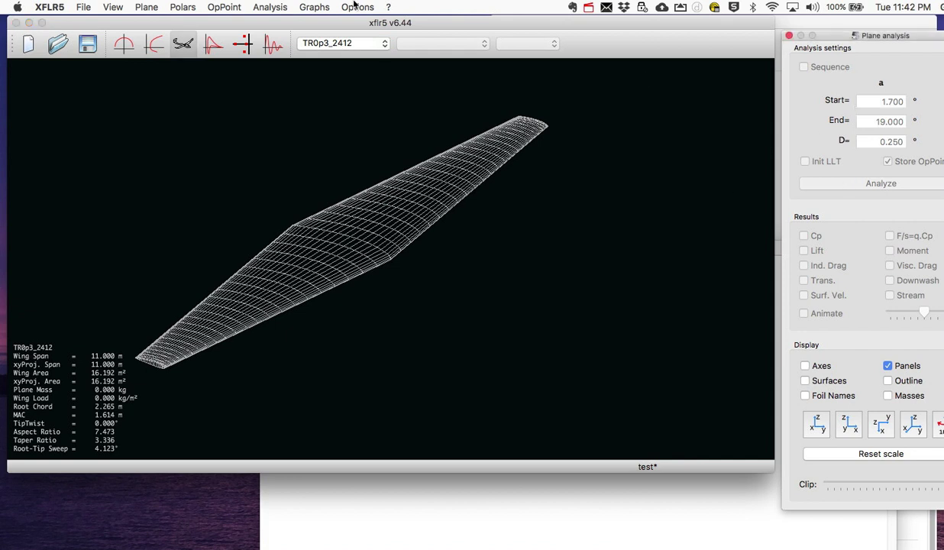
Define a Type 1 fixed-speed analysis for TR0p3_2412, keeping 75 m/s, viscous ring vortex (VLM2) and the 0.996 kg/m3 air density.
{"action": "left_click", "coordinate": [270, 8]}
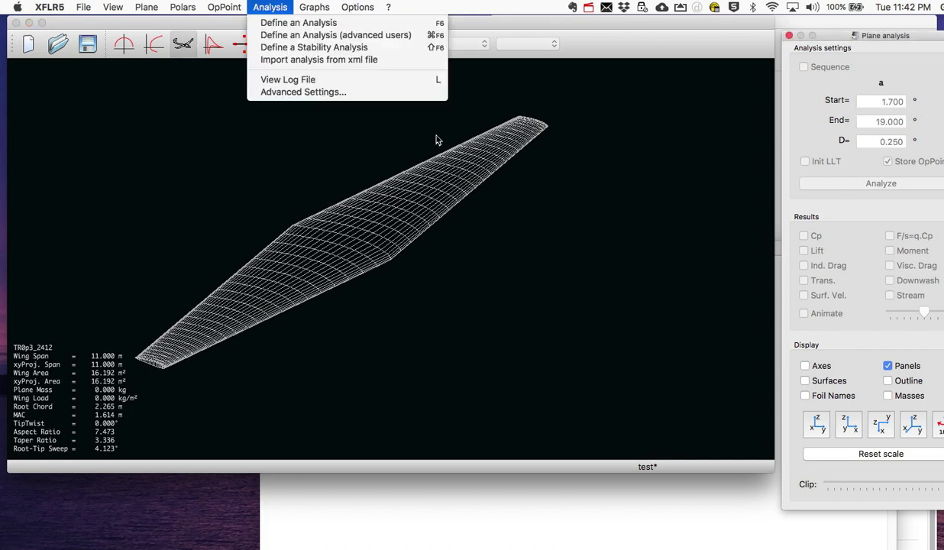
{"action": "key", "text": "F6"}
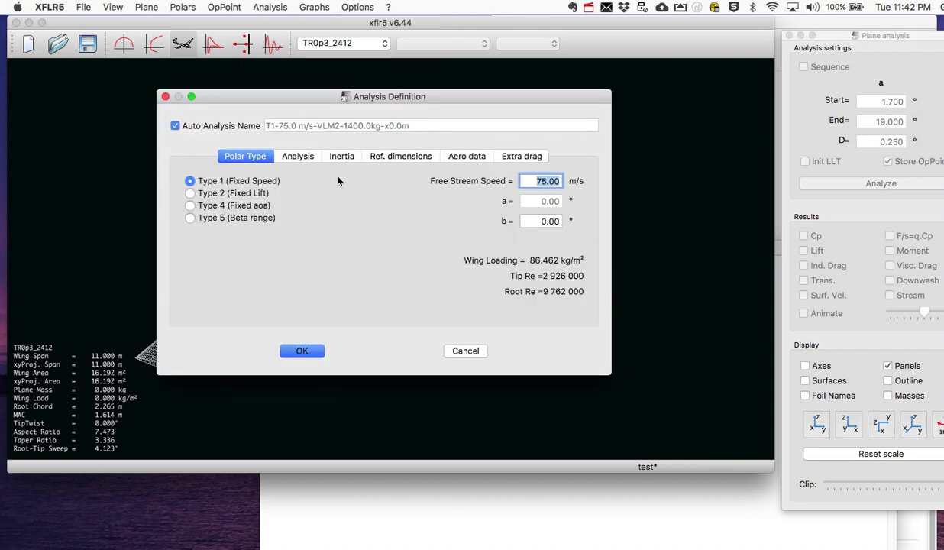
{"action": "left_click", "coordinate": [302, 159]}
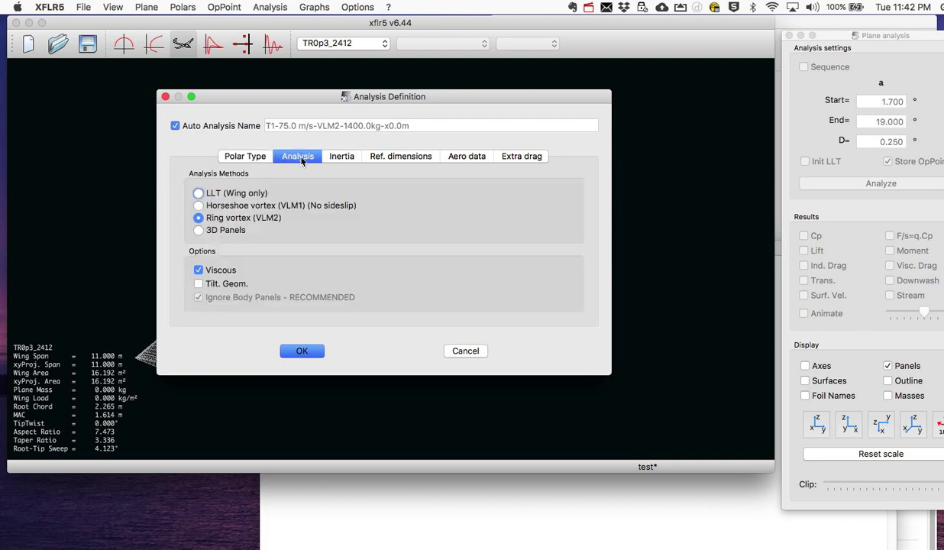
{"action": "left_click", "coordinate": [349, 159]}
{"action": "left_click", "coordinate": [445, 157]}
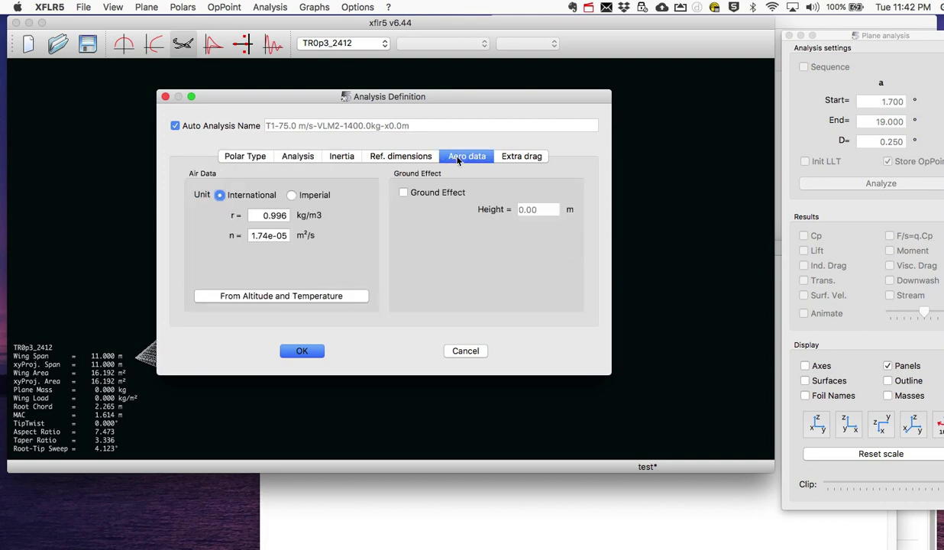
{"action": "left_click", "coordinate": [303, 351]}
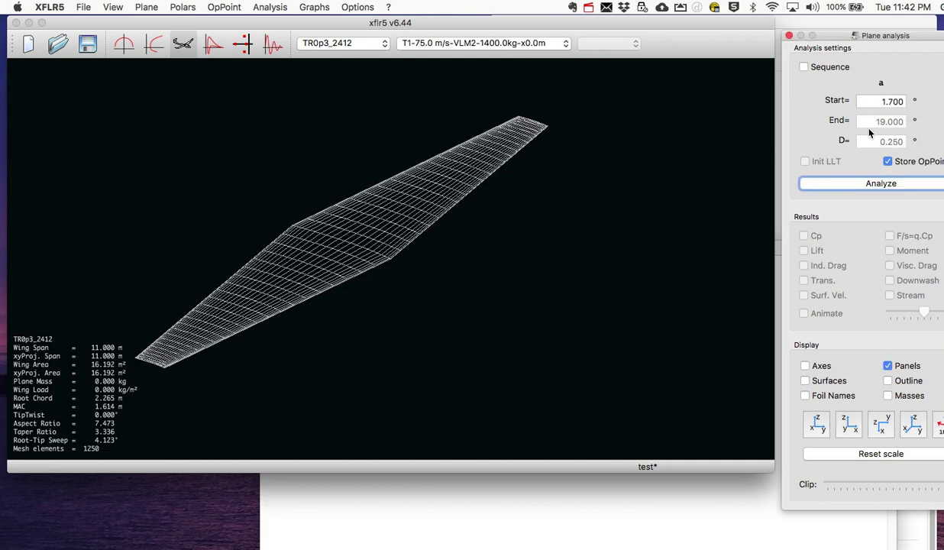
Analyse the tapered wing at angles of attack of 1.7°, 1.69° and 1.62°.
{"action": "left_click", "coordinate": [888, 101]}
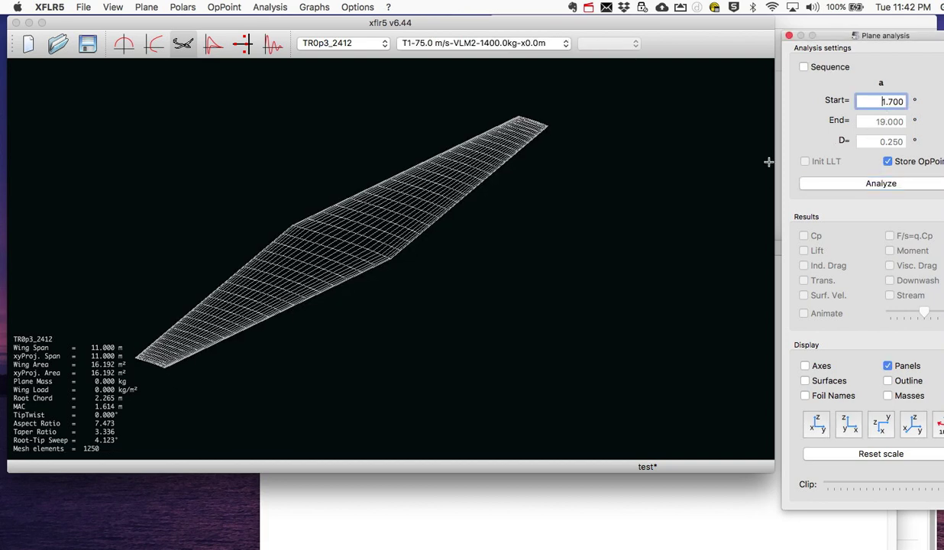
{"action": "left_click", "coordinate": [847, 186]}
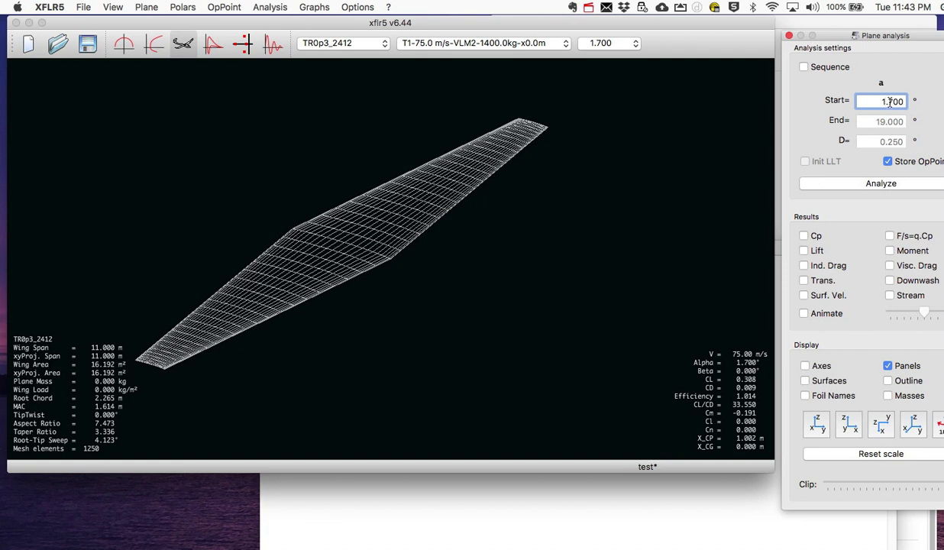
{"action": "left_click_drag", "start_coordinate": [859, 101], "coordinate": [903, 101]}
{"action": "type", "text": "1.69"}
{"action": "left_click", "coordinate": [859, 184]}
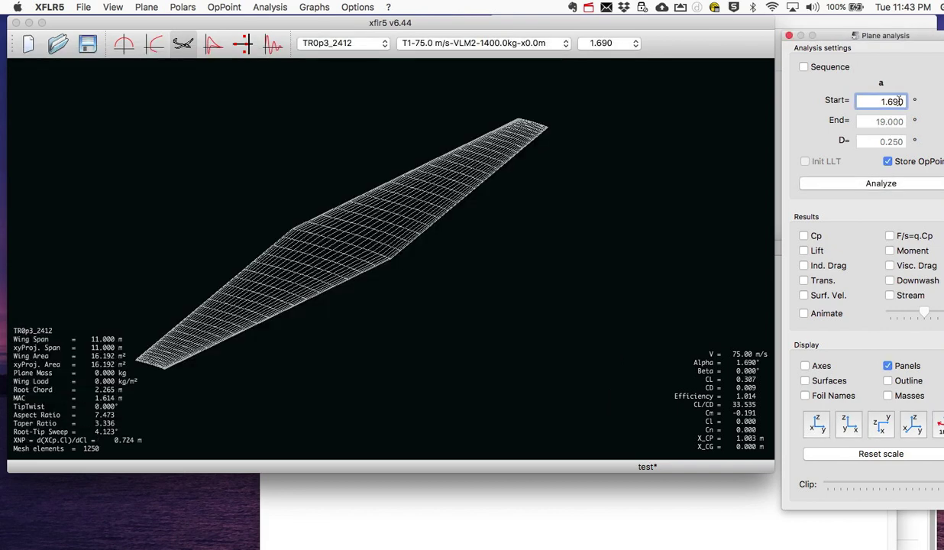
{"action": "type", "text": "2"}
{"action": "left_click", "coordinate": [867, 183]}
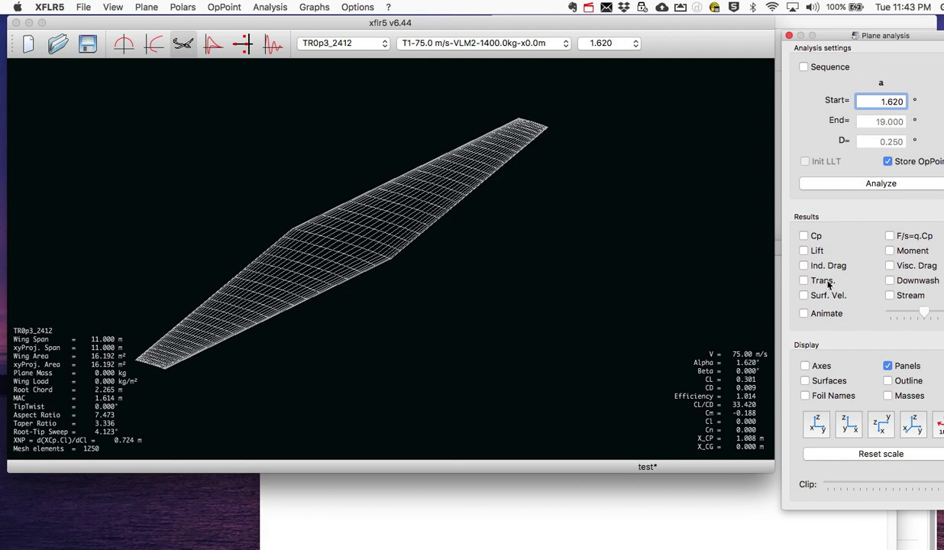
Replace the panel display with shaded surfaces and show the transition lines on the tapered wing.
{"action": "left_click", "coordinate": [888, 365]}
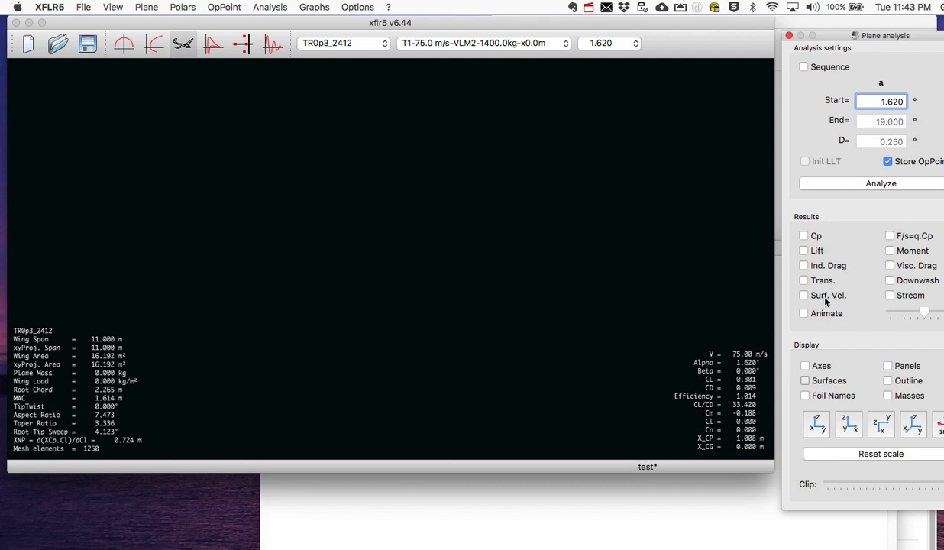
{"action": "left_click", "coordinate": [804, 380]}
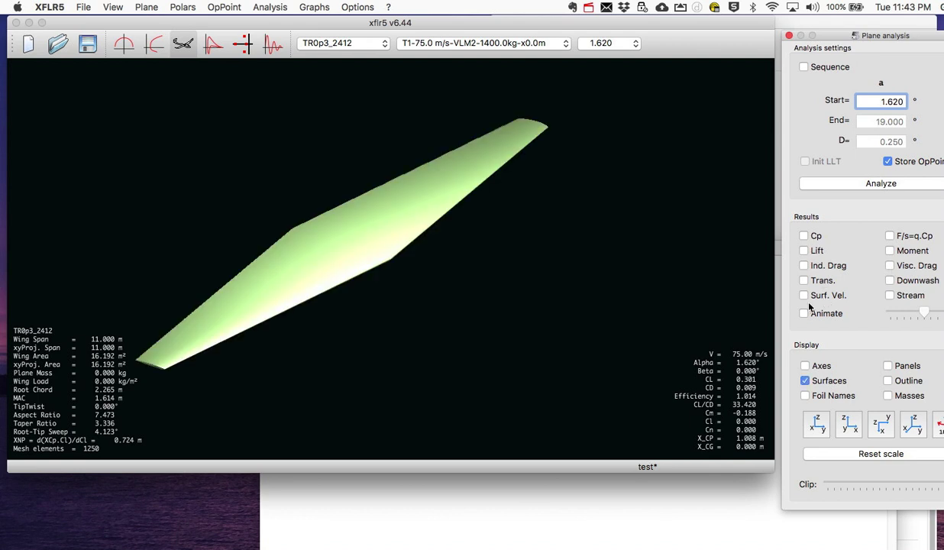
{"action": "left_click", "coordinate": [804, 280]}
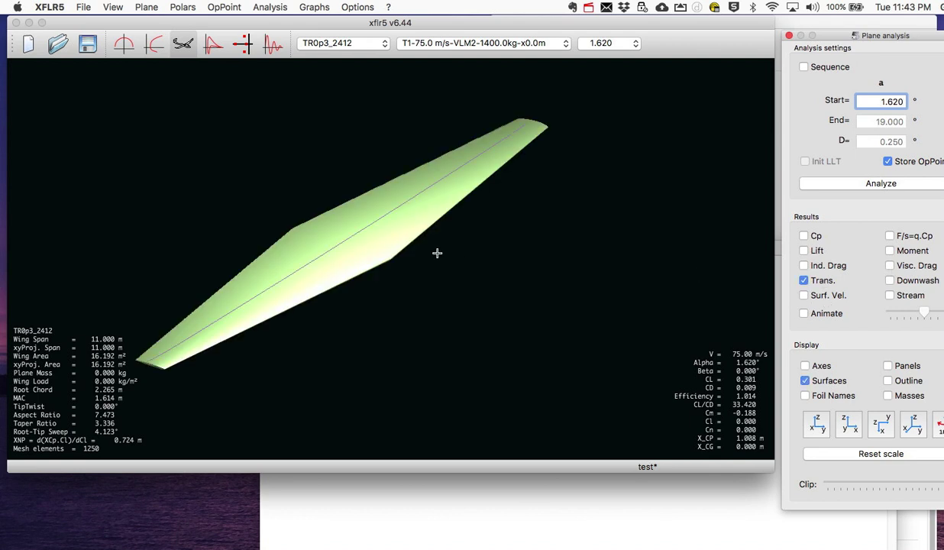
{"action": "left_click_drag", "start_coordinate": [436, 252], "coordinate": [446, 284]}
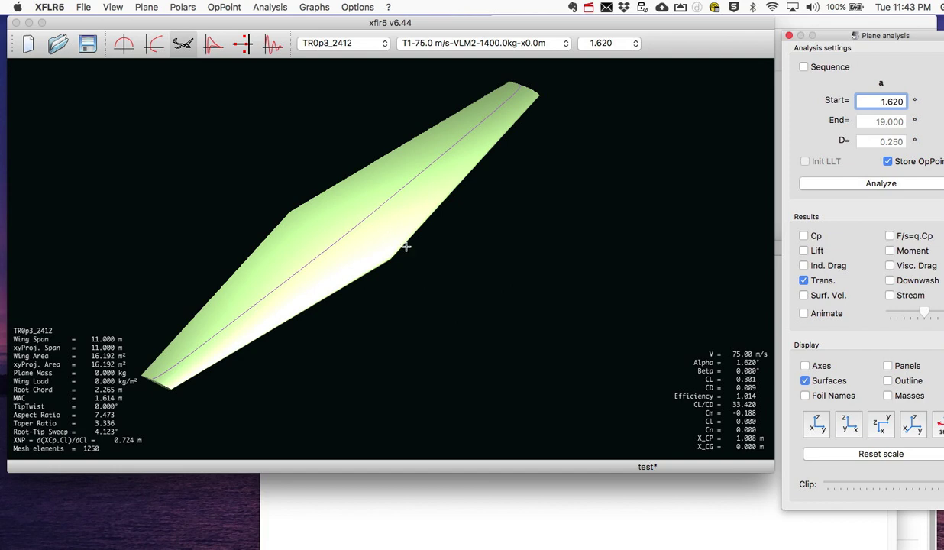
{"action": "left_click_drag", "start_coordinate": [368, 283], "coordinate": [376, 237]}
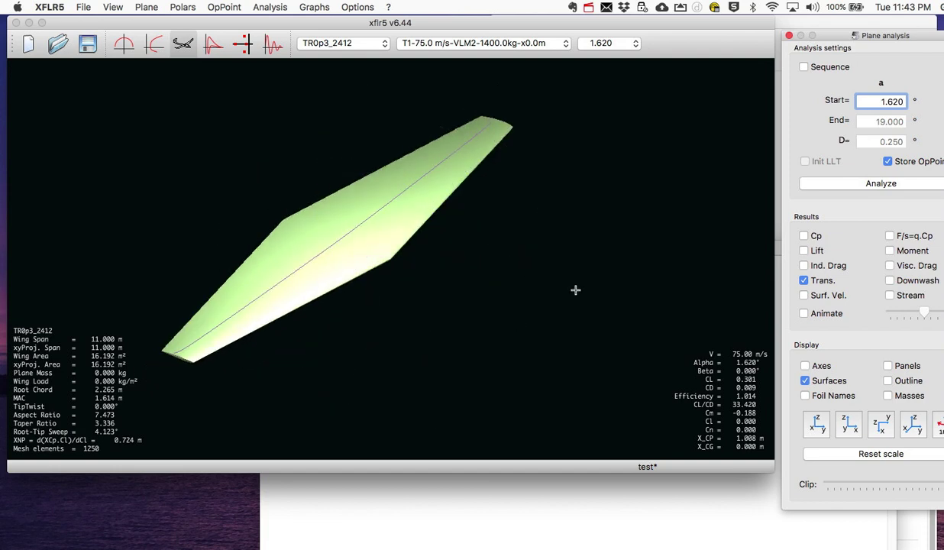
Show the lift and downwash distributions on the tapered wing and inspect them along the span.
{"action": "left_click", "coordinate": [804, 251]}
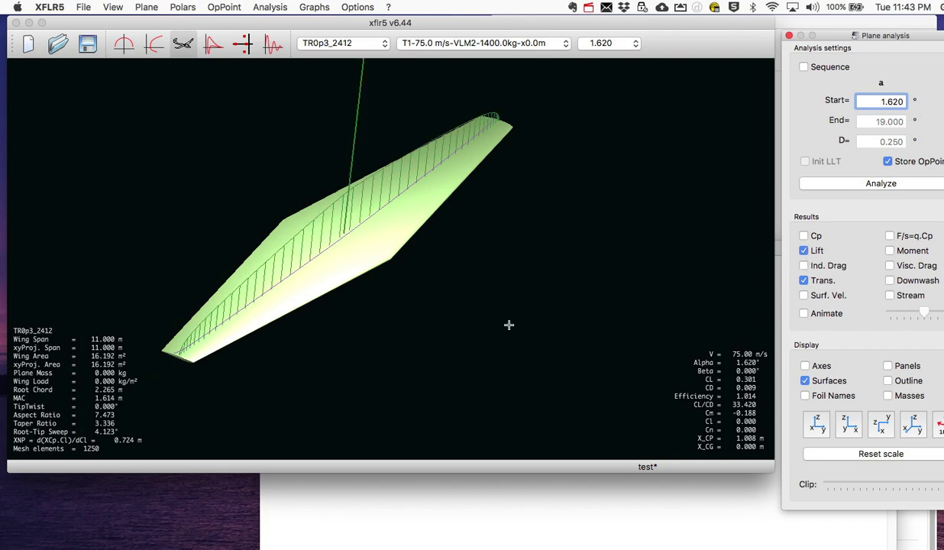
{"action": "left_click_drag", "start_coordinate": [472, 360], "coordinate": [285, 248]}
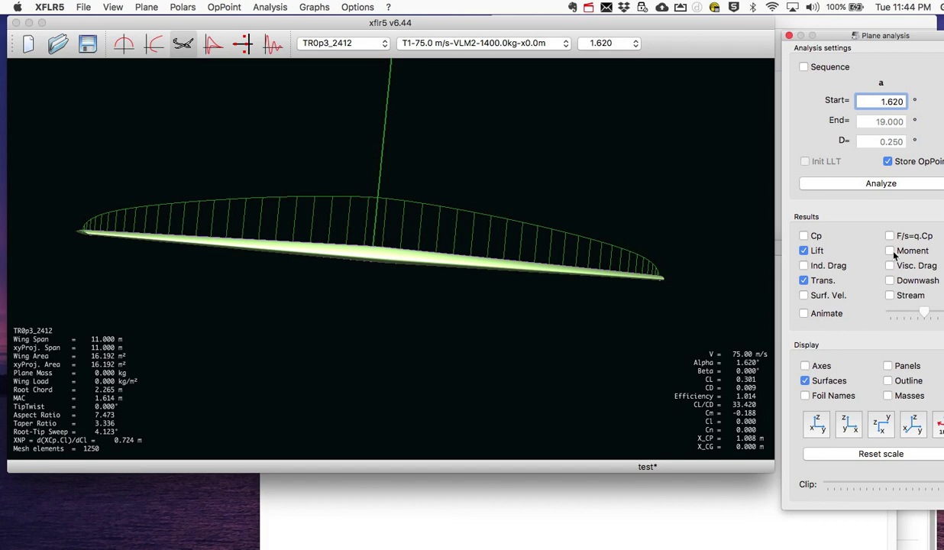
{"action": "left_click", "coordinate": [890, 281]}
{"action": "left_click_drag", "start_coordinate": [459, 327], "coordinate": [439, 308]}
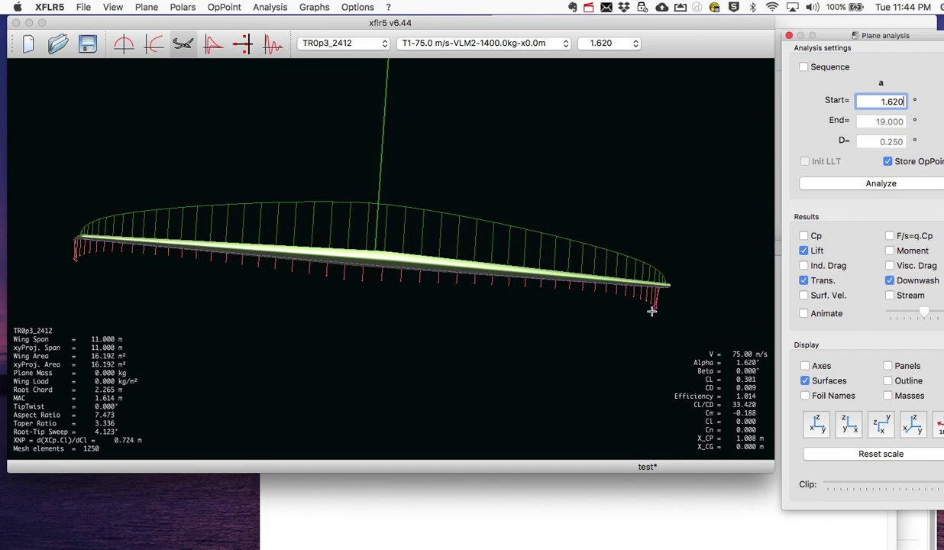
{"action": "left_click_drag", "start_coordinate": [348, 316], "coordinate": [137, 265]}
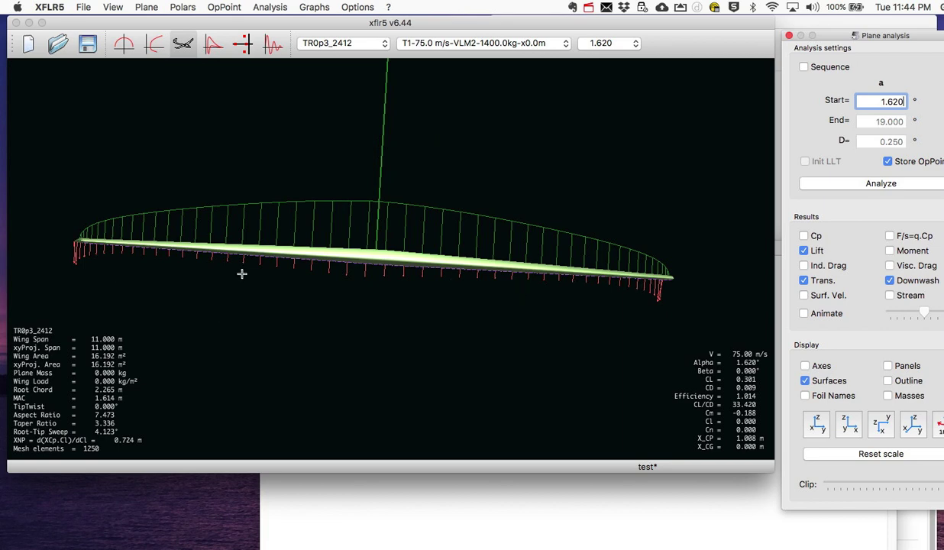
{"action": "left_click_drag", "start_coordinate": [236, 310], "coordinate": [238, 222]}
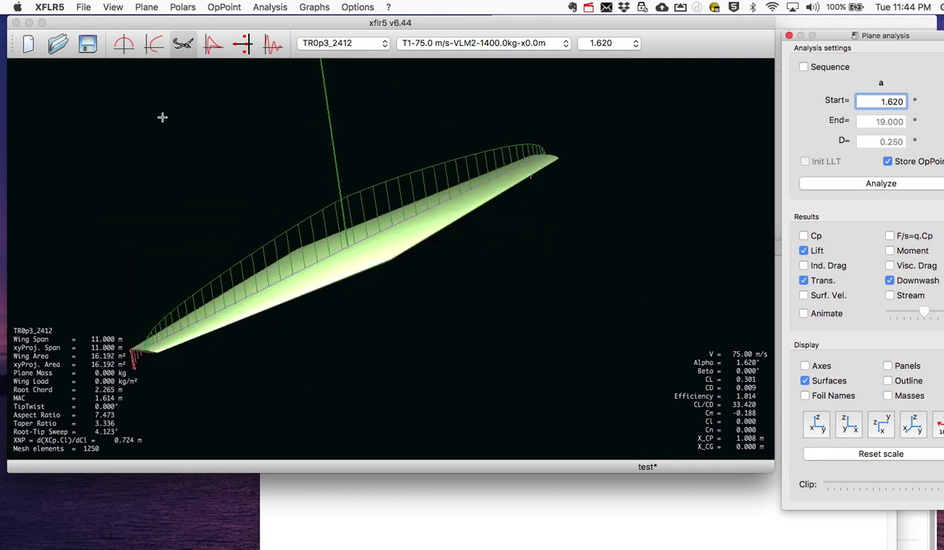
Switch to the operating point graph and show the spanwise local lift coefficient of Rect_2412.
{"action": "left_click", "coordinate": [123, 43]}
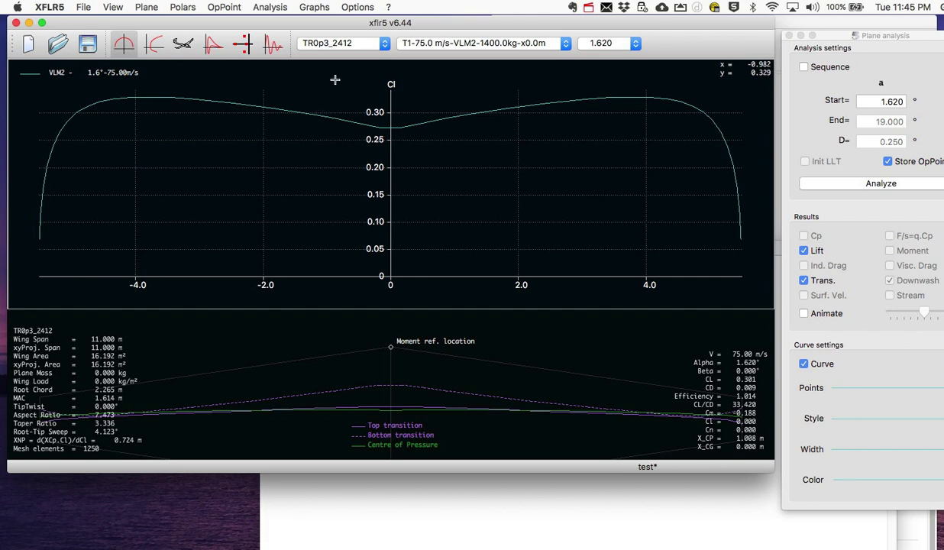
{"action": "left_click", "coordinate": [338, 43]}
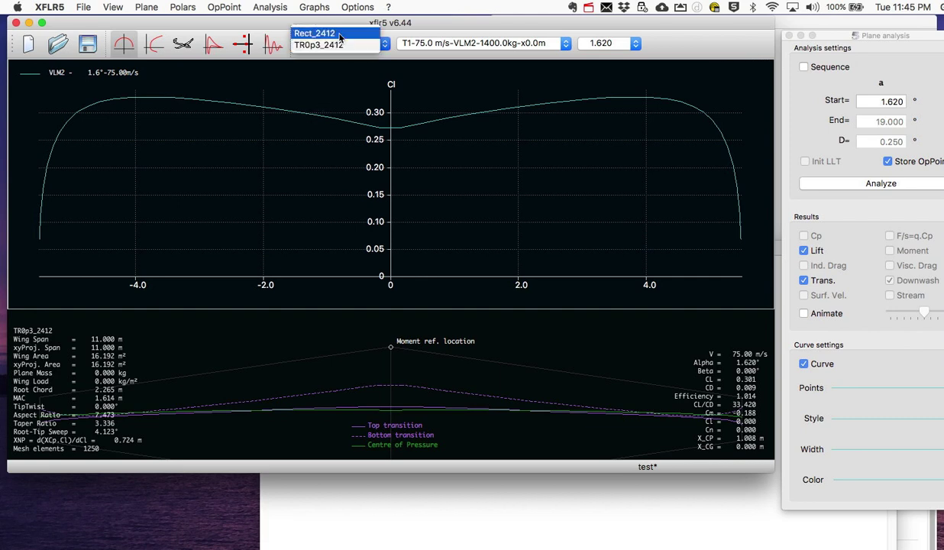
{"action": "left_click", "coordinate": [340, 35]}
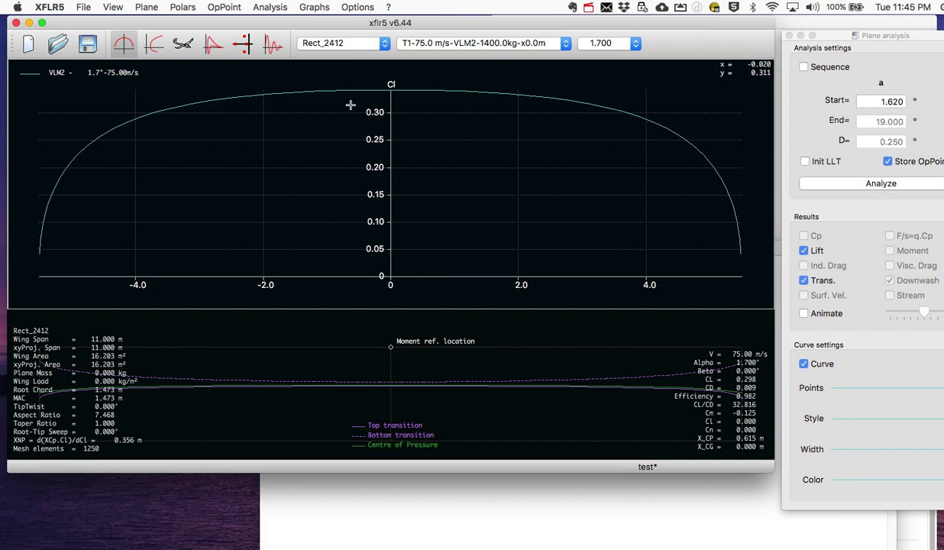
Plot the local lift C.Cl/M.A.C. of the rectangular wing against span.
{"action": "double_click", "coordinate": [281, 132]}
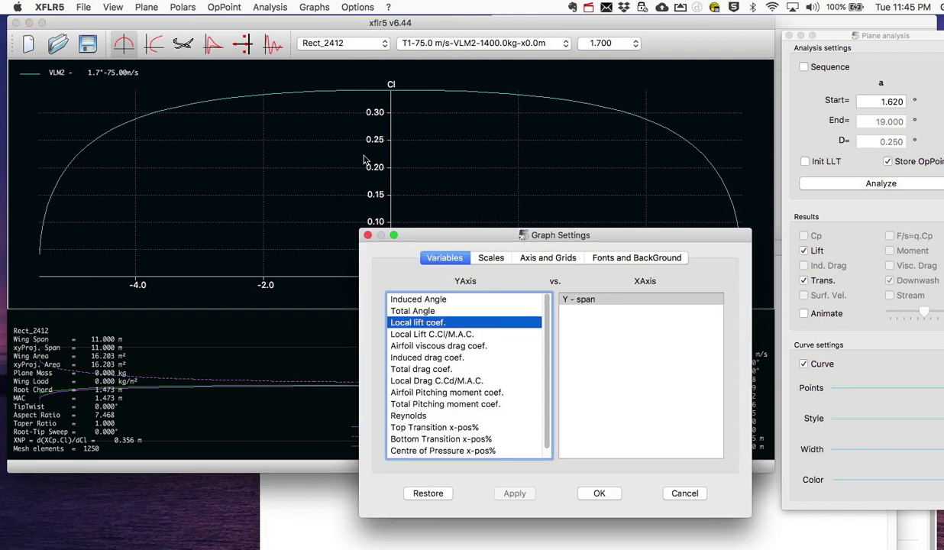
{"action": "left_click", "coordinate": [426, 335]}
{"action": "left_click", "coordinate": [600, 492]}
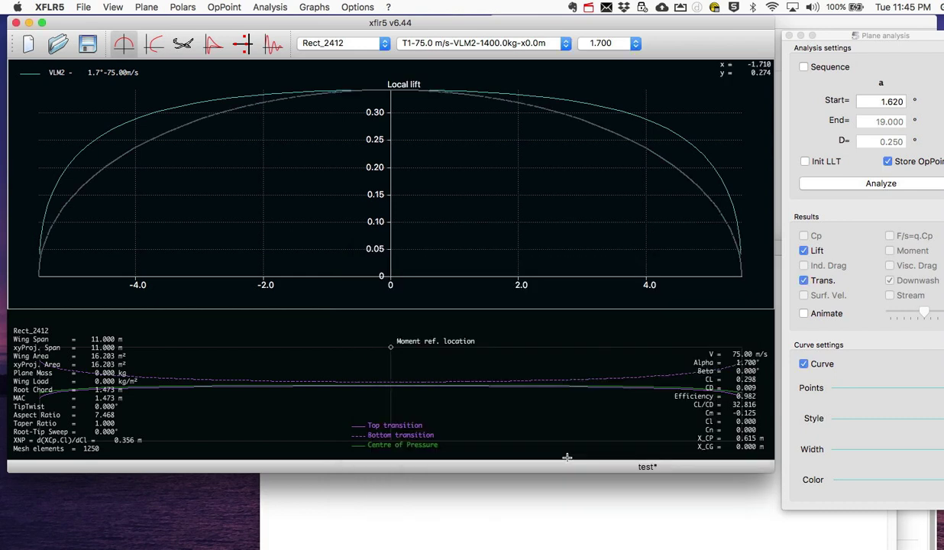
Set the graph back to the local lift coefficient and show the curve of TR0p3_2412.
{"action": "left_click", "coordinate": [338, 45]}
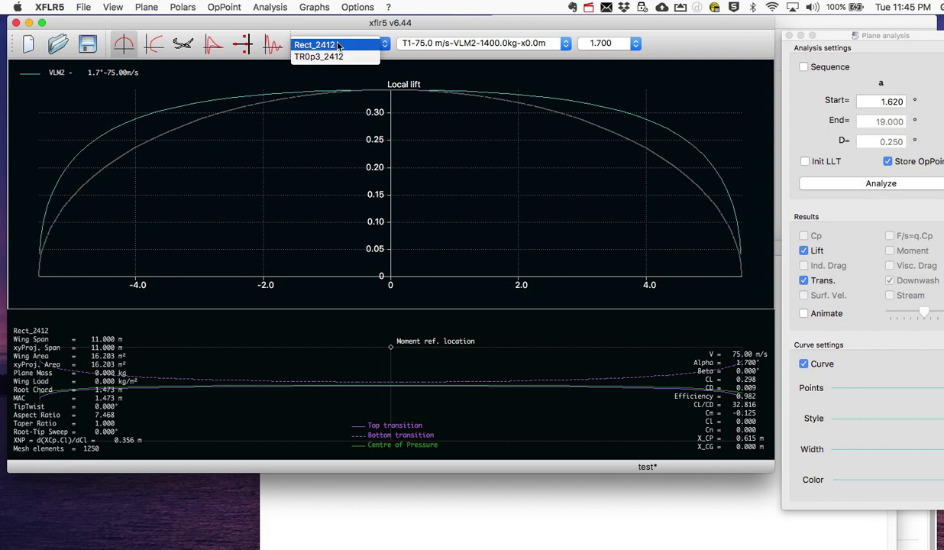
{"action": "left_click", "coordinate": [305, 123]}
{"action": "double_click", "coordinate": [306, 127]}
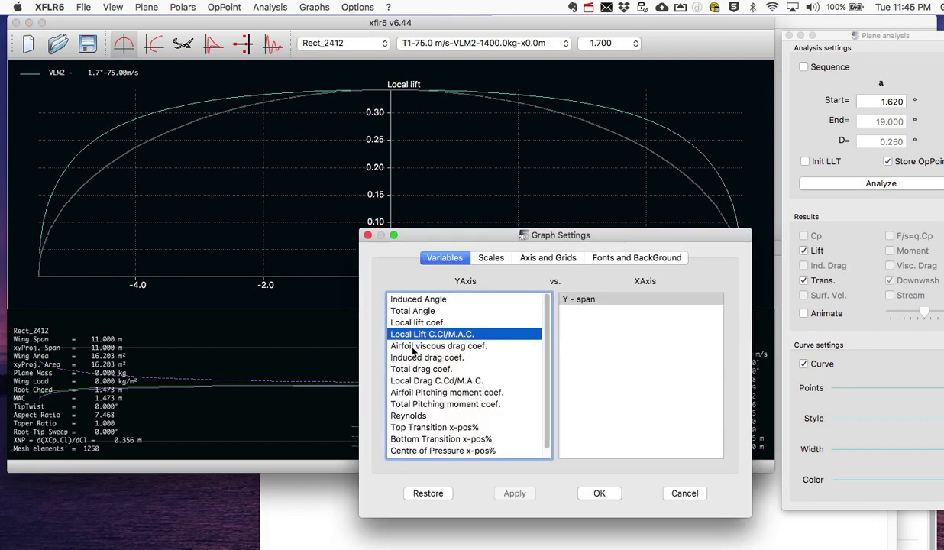
{"action": "left_click", "coordinate": [410, 324]}
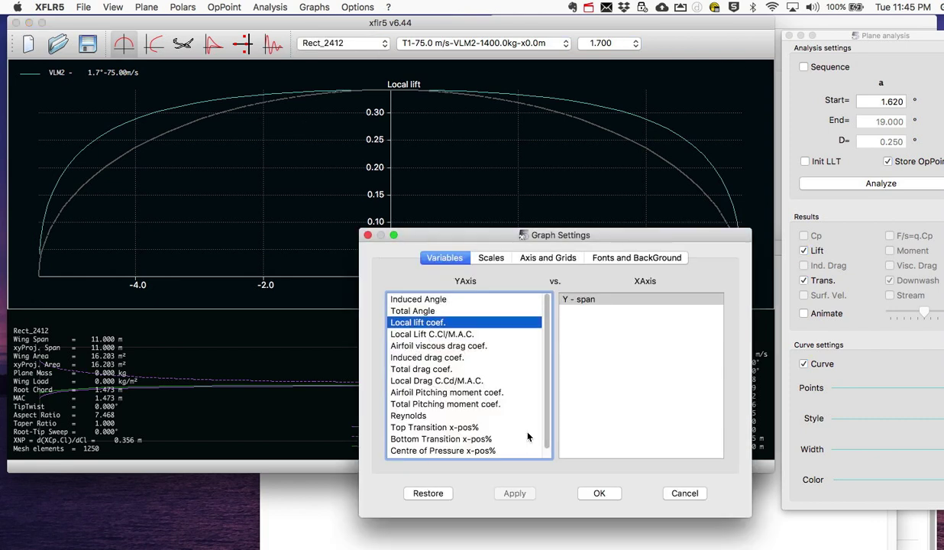
{"action": "left_click", "coordinate": [599, 494]}
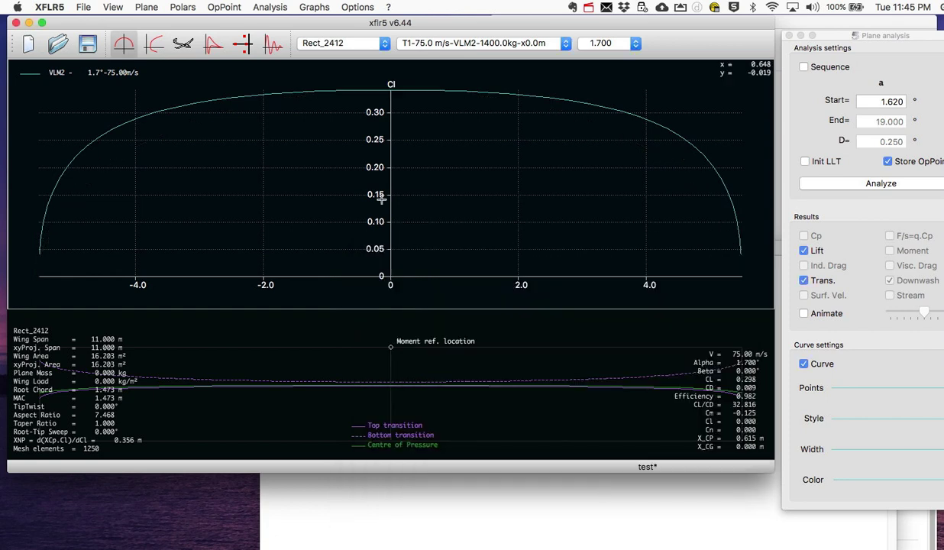
{"action": "left_click", "coordinate": [340, 43]}
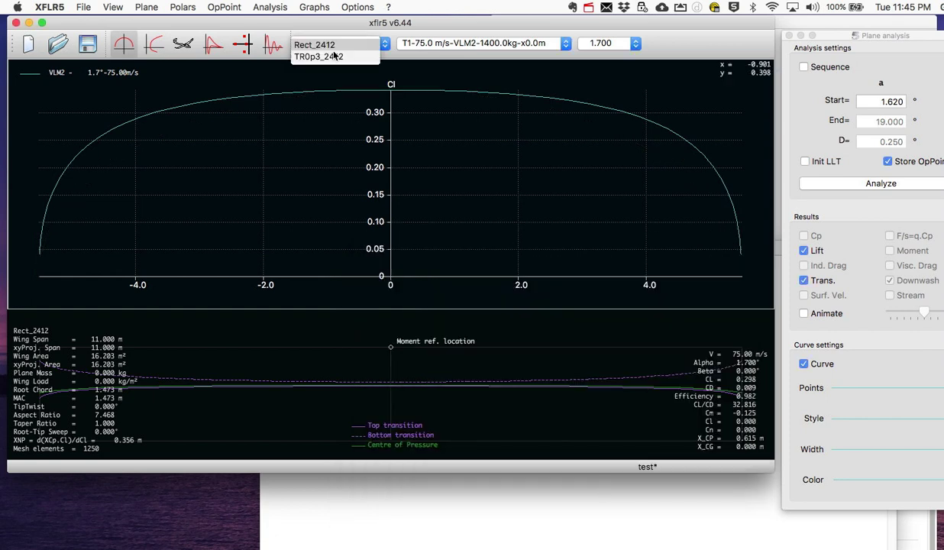
{"action": "left_click", "coordinate": [329, 60]}
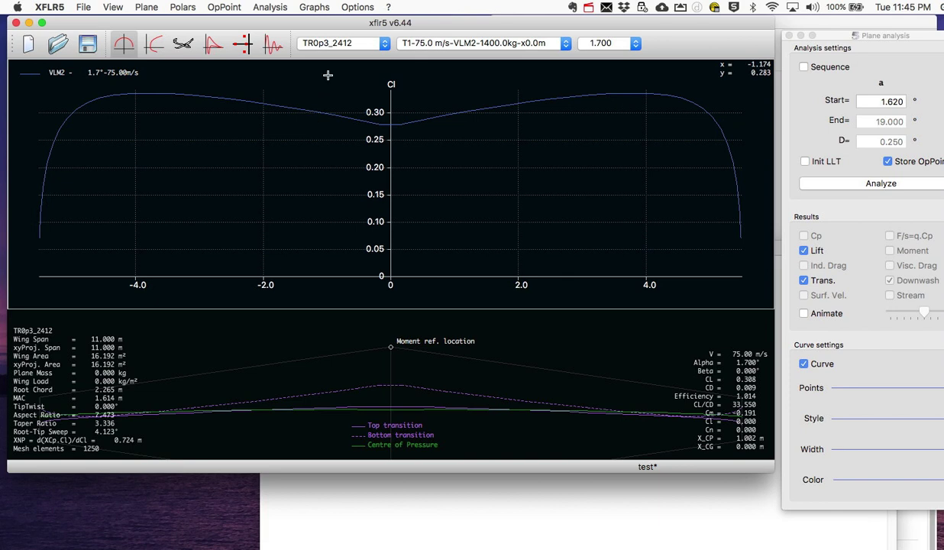
Plot the airfoil viscous drag coefficient against span and compare TR0p3_2412 with Rect_2412.
{"action": "double_click", "coordinate": [313, 146]}
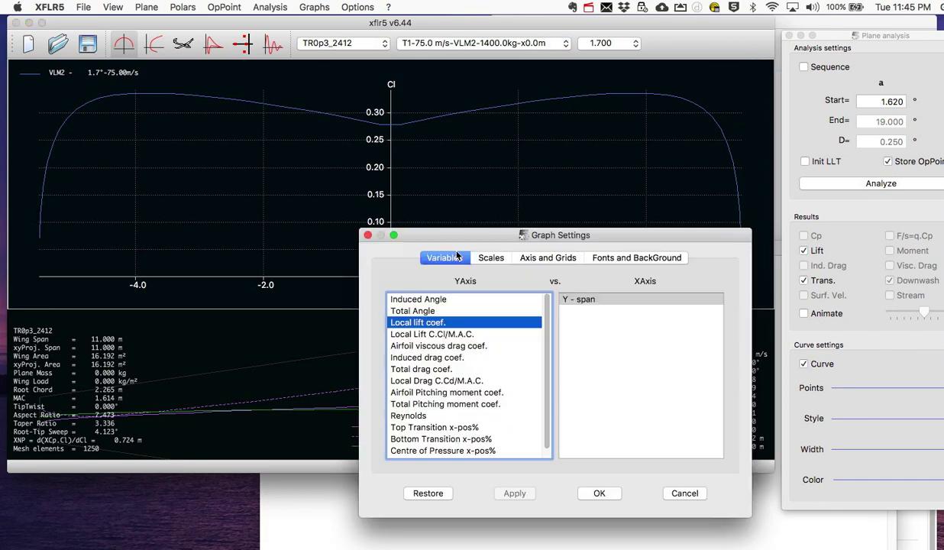
{"action": "left_click", "coordinate": [433, 345]}
{"action": "left_click", "coordinate": [599, 492]}
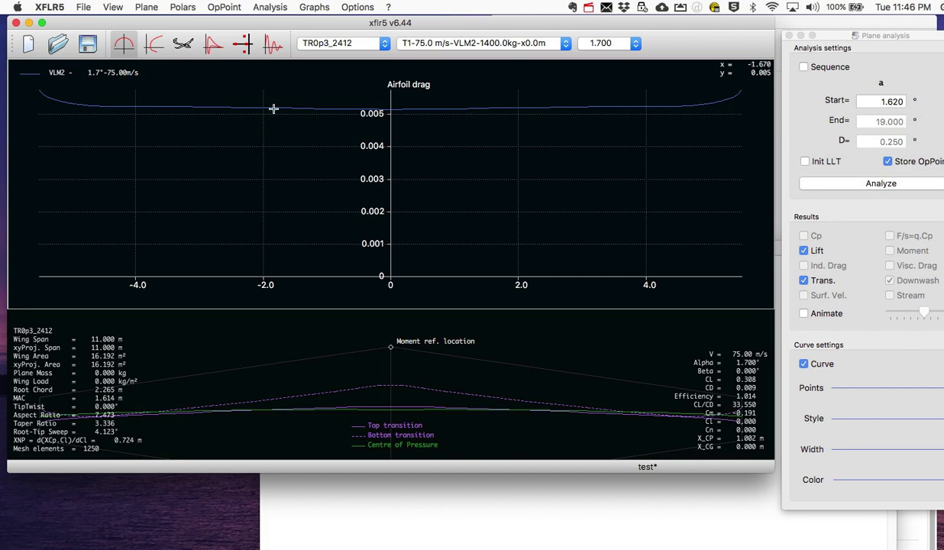
{"action": "left_click", "coordinate": [326, 45]}
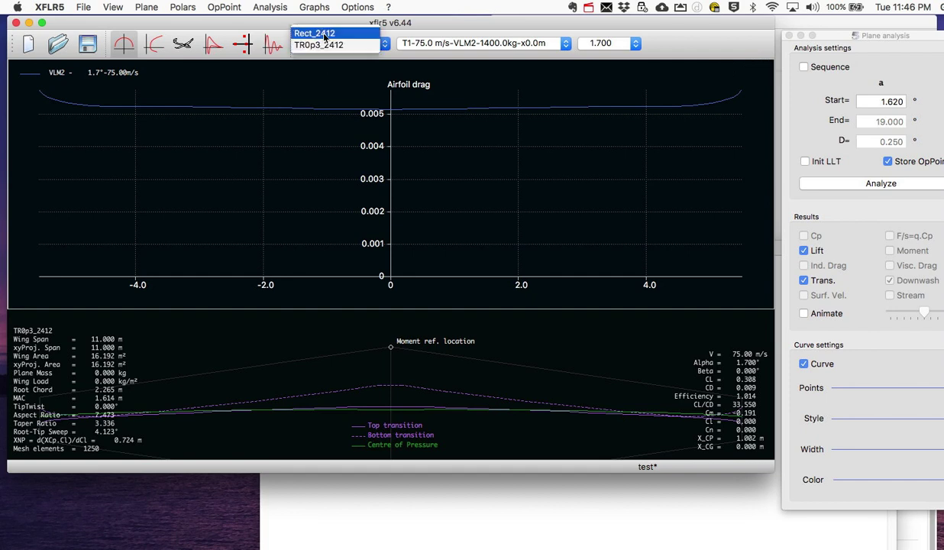
{"action": "left_click", "coordinate": [325, 34]}
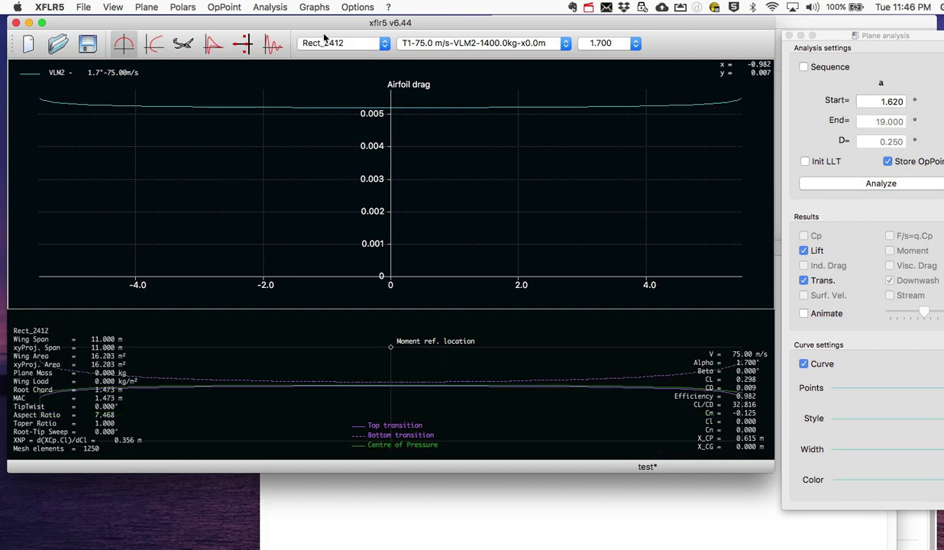
{"action": "left_click", "coordinate": [324, 40]}
{"action": "left_click", "coordinate": [330, 59]}
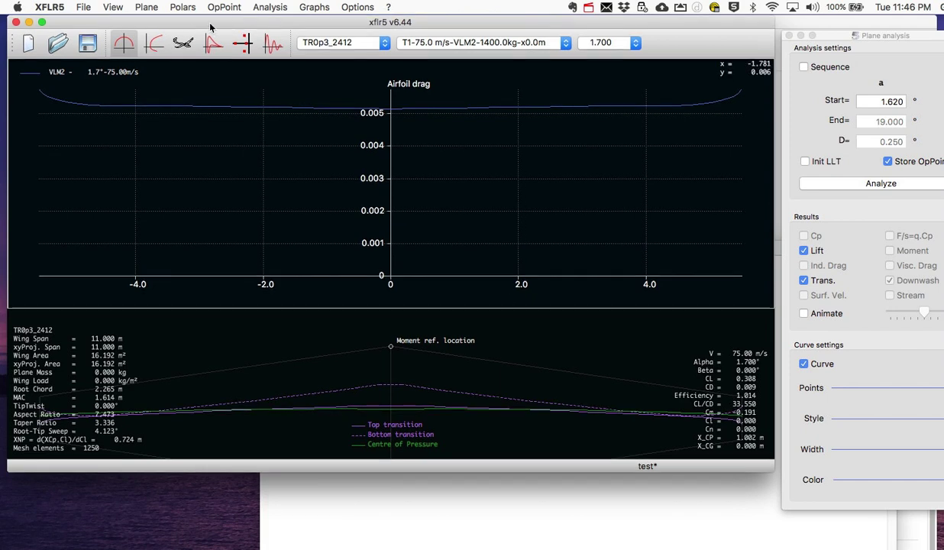
Display the 1.62° operating point of TR0p3_2412 in the airfoil drag graph.
{"action": "left_click", "coordinate": [336, 43]}
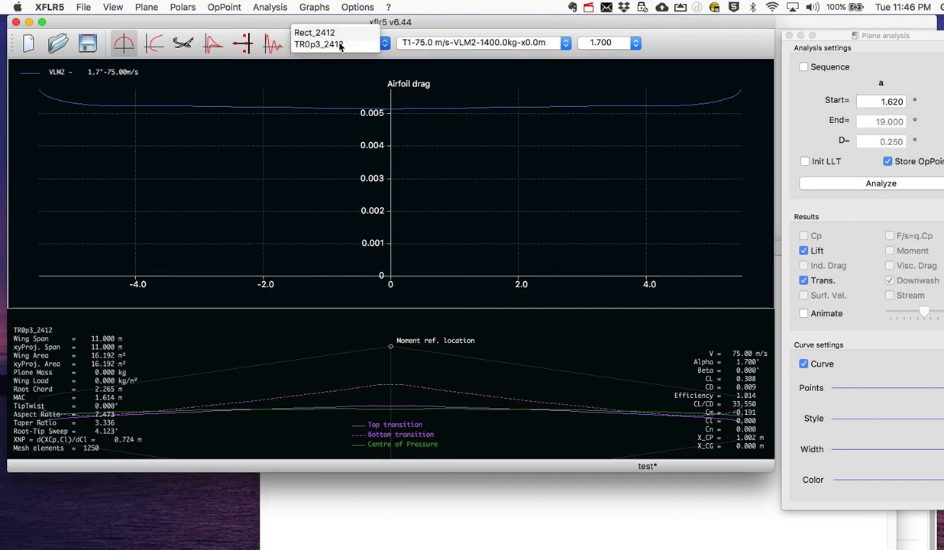
{"action": "left_click", "coordinate": [340, 45]}
{"action": "left_click", "coordinate": [601, 44]}
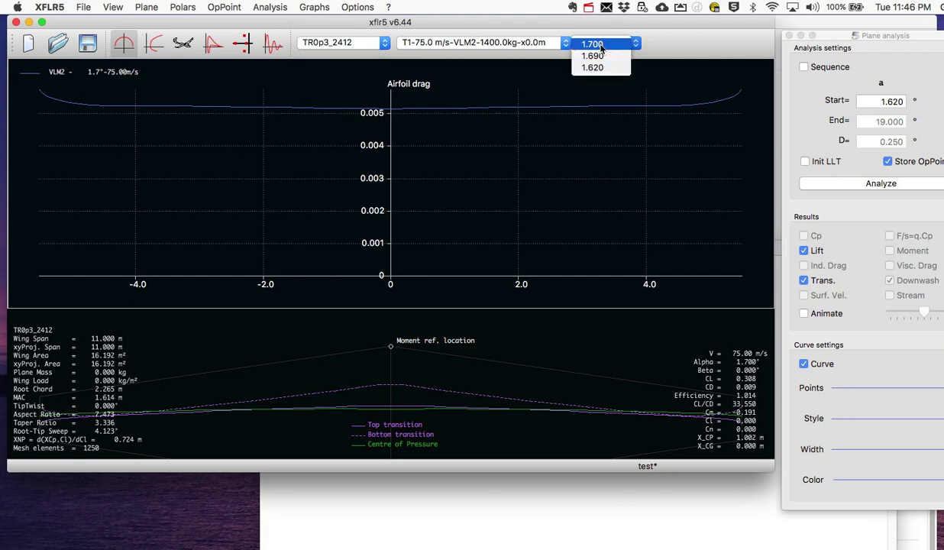
{"action": "left_click", "coordinate": [594, 67]}
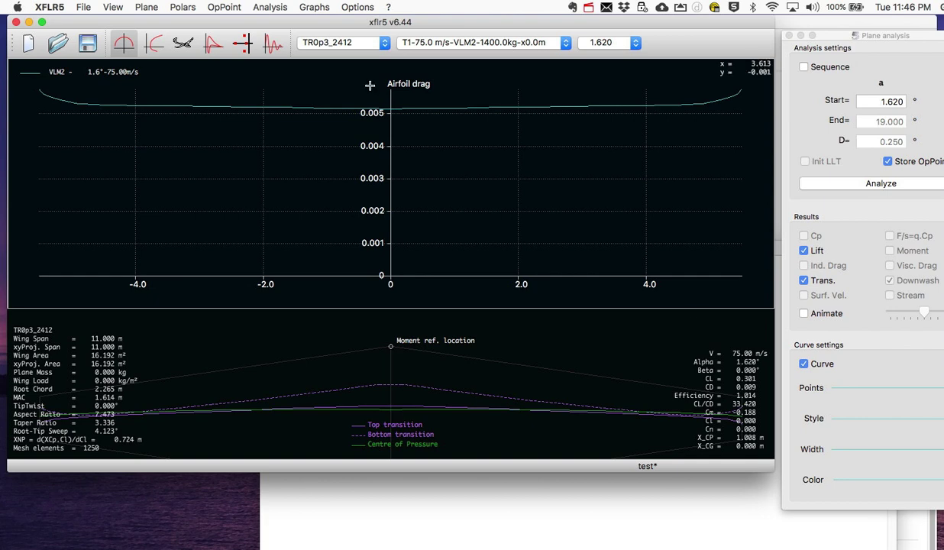
{"action": "left_click", "coordinate": [336, 44]}
{"action": "left_click", "coordinate": [336, 45]}
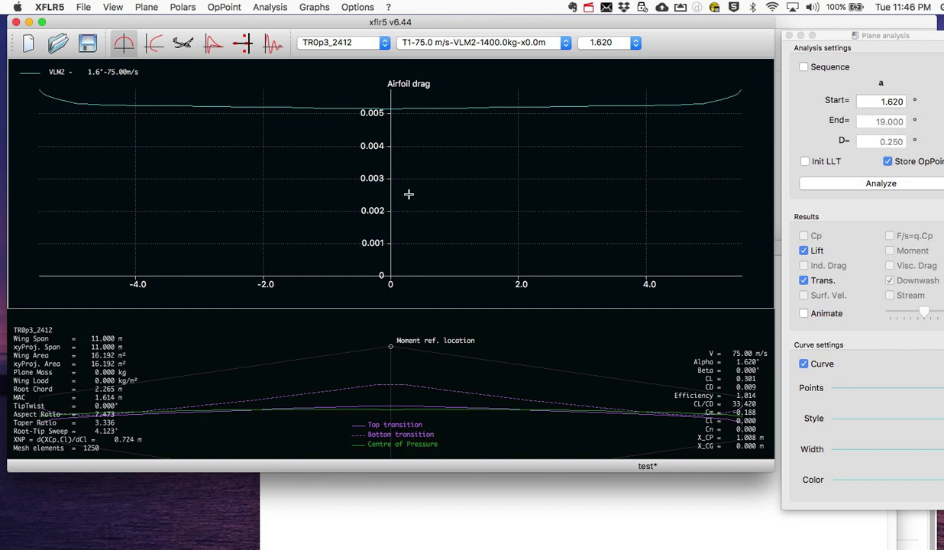
Copy the CL, CD, VCD and ICD lines from the current operating point's properties into the Evernote note, below the ct line.
{"action": "left_click", "coordinate": [224, 7]}
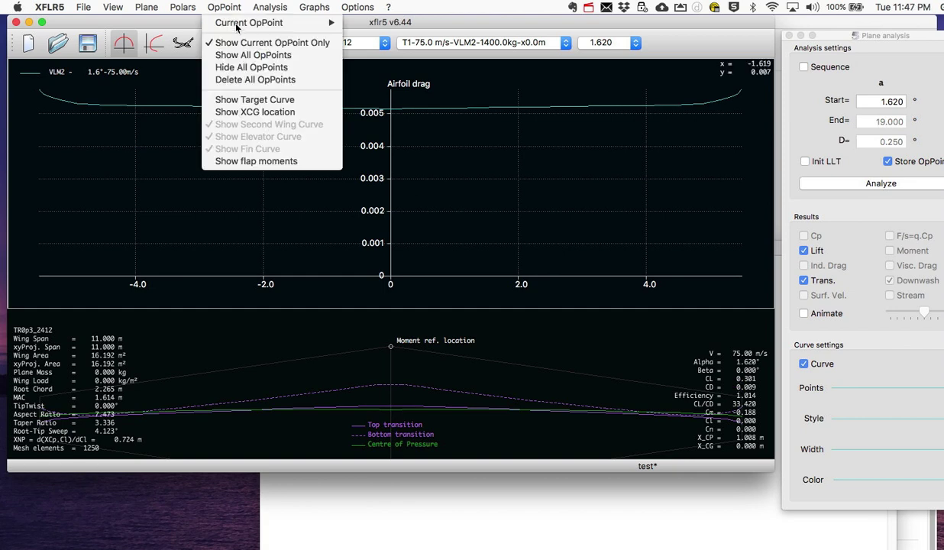
{"action": "mouse_move", "coordinate": [290, 23]}
{"action": "left_click", "coordinate": [378, 26]}
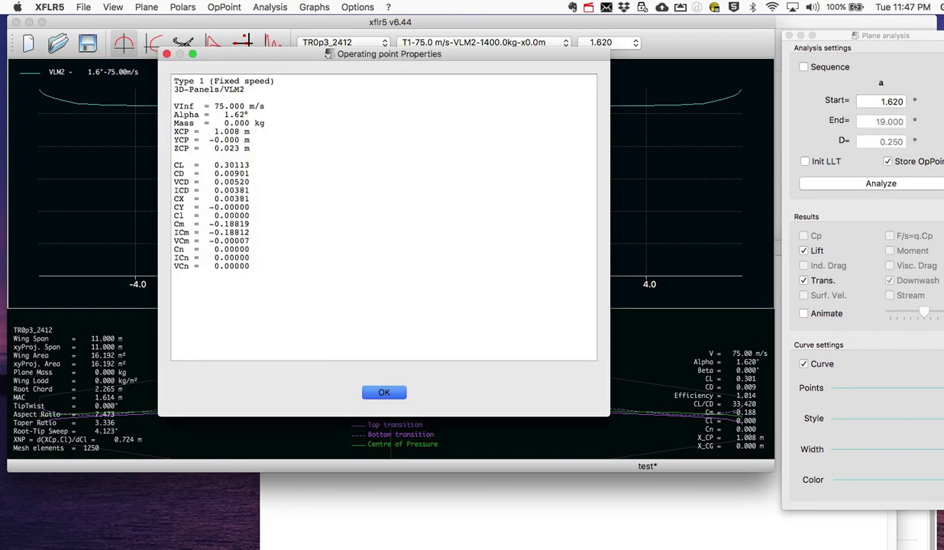
{"action": "left_click", "coordinate": [595, 496]}
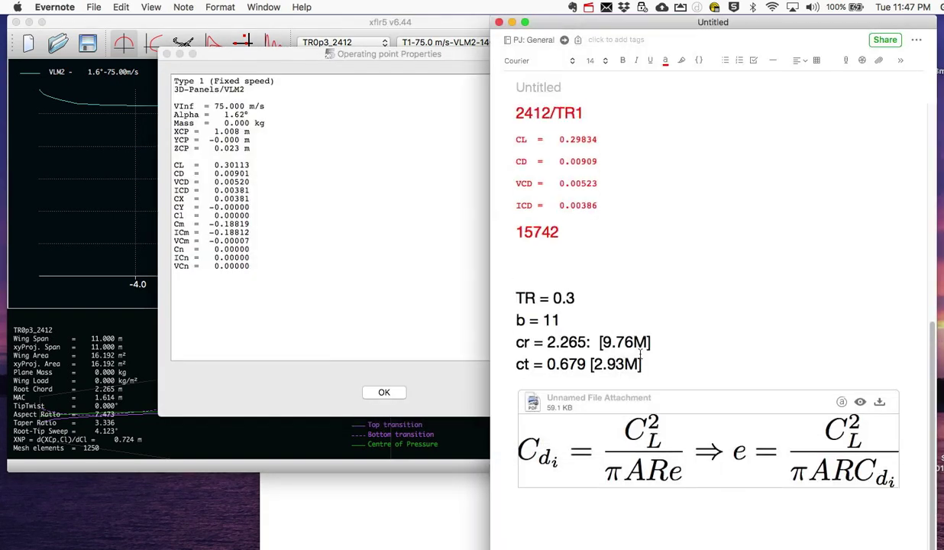
{"action": "left_click", "coordinate": [651, 351]}
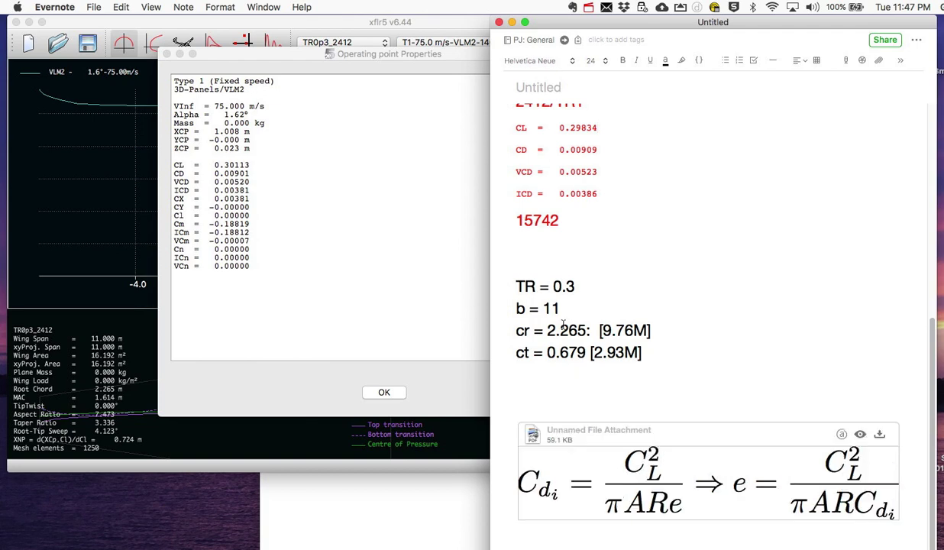
{"action": "left_click", "coordinate": [190, 170]}
{"action": "left_click_drag", "start_coordinate": [173, 164], "coordinate": [280, 195]}
{"action": "key", "text": "super+c"}
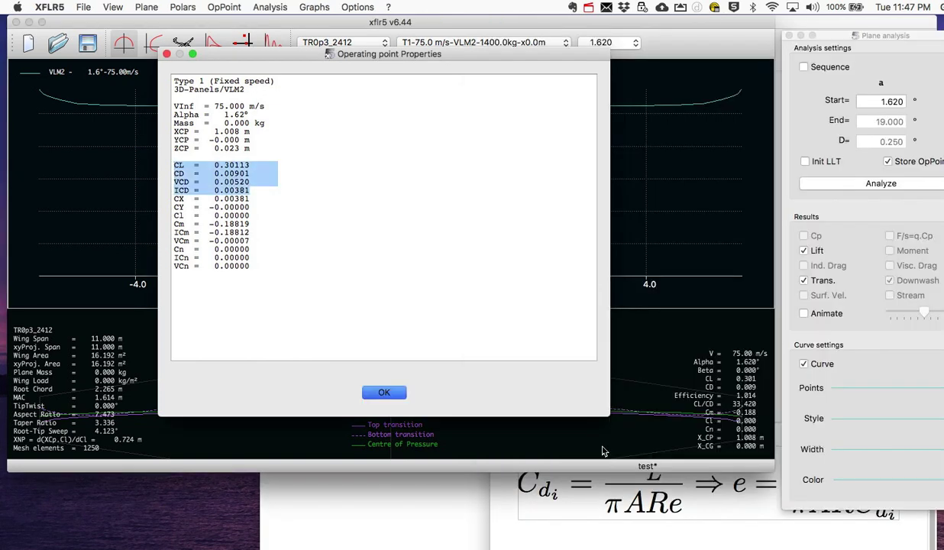
{"action": "left_click", "coordinate": [603, 397]}
{"action": "key", "text": "super+v"}
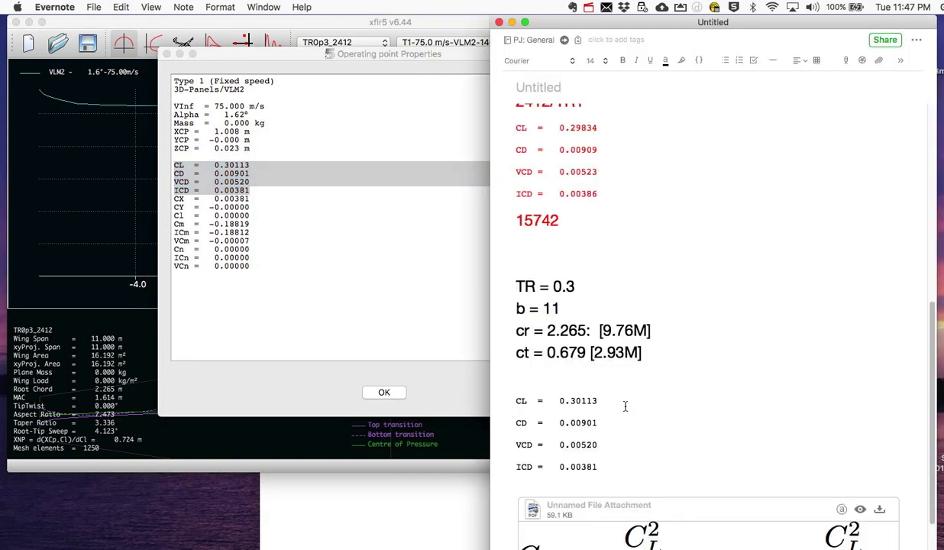
{"action": "scroll", "coordinate": [619, 370], "scroll_direction": "up", "scroll_amount": 1}
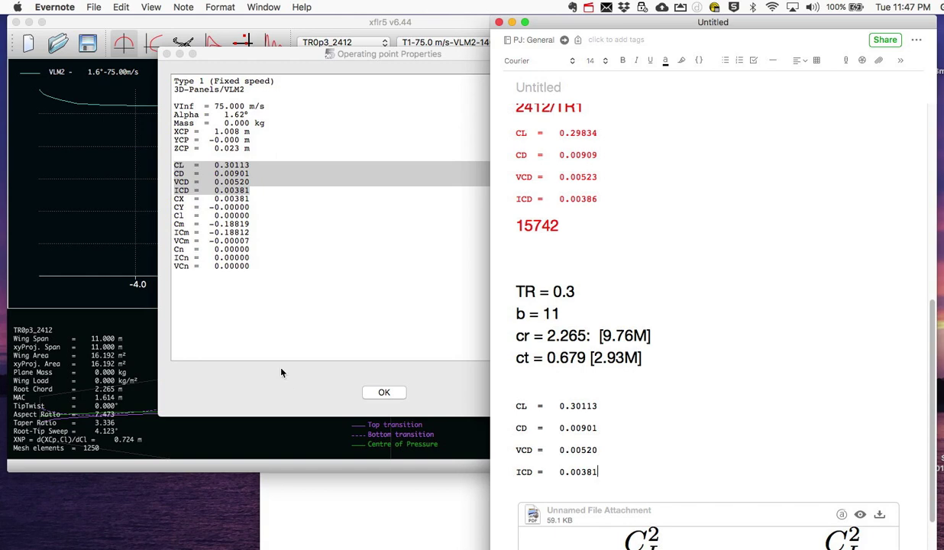
Close the operating point properties in XFLR5 and plot the tapered wing's bending moment against span.
{"action": "left_click", "coordinate": [240, 448]}
{"action": "left_click", "coordinate": [374, 390]}
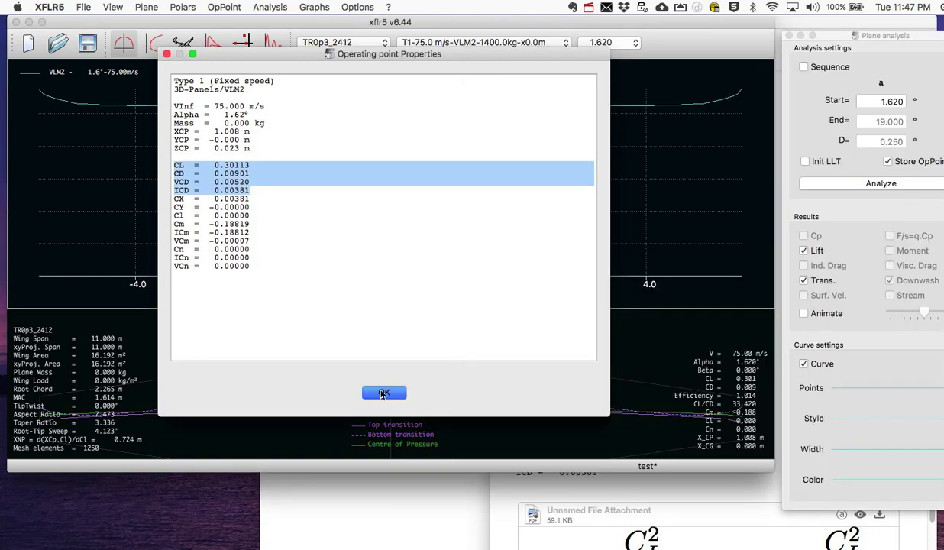
{"action": "double_click", "coordinate": [293, 277]}
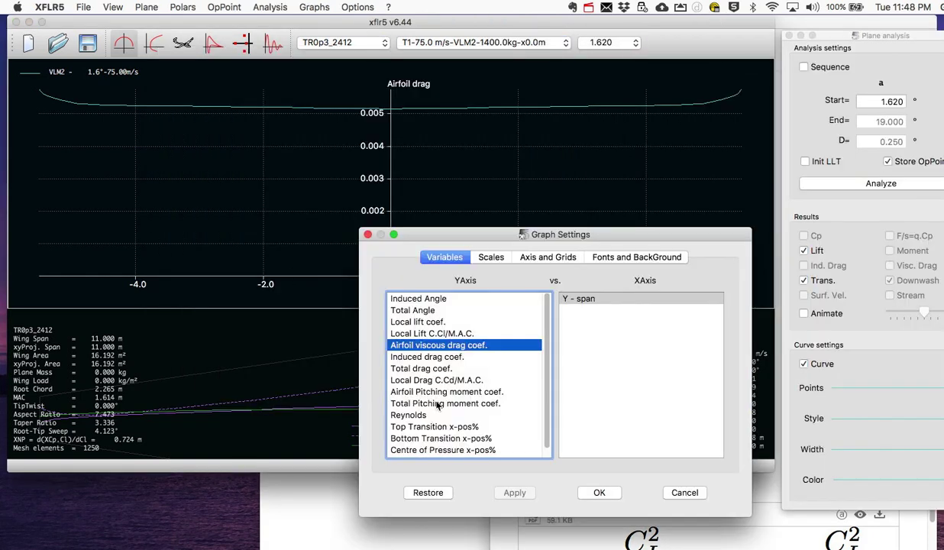
{"action": "scroll", "coordinate": [417, 428], "scroll_direction": "down", "scroll_amount": 1}
{"action": "left_click", "coordinate": [417, 452]}
{"action": "left_click", "coordinate": [600, 493]}
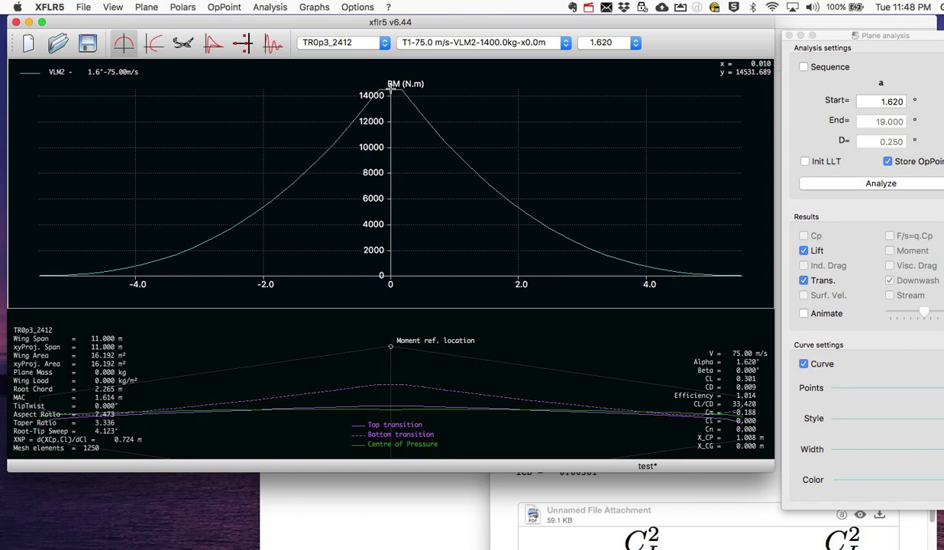
Compare the bending moment curve of Rect_2412 with that of TR0p3_2412 at 1.62°.
{"action": "left_click", "coordinate": [325, 42]}
{"action": "left_click", "coordinate": [325, 32]}
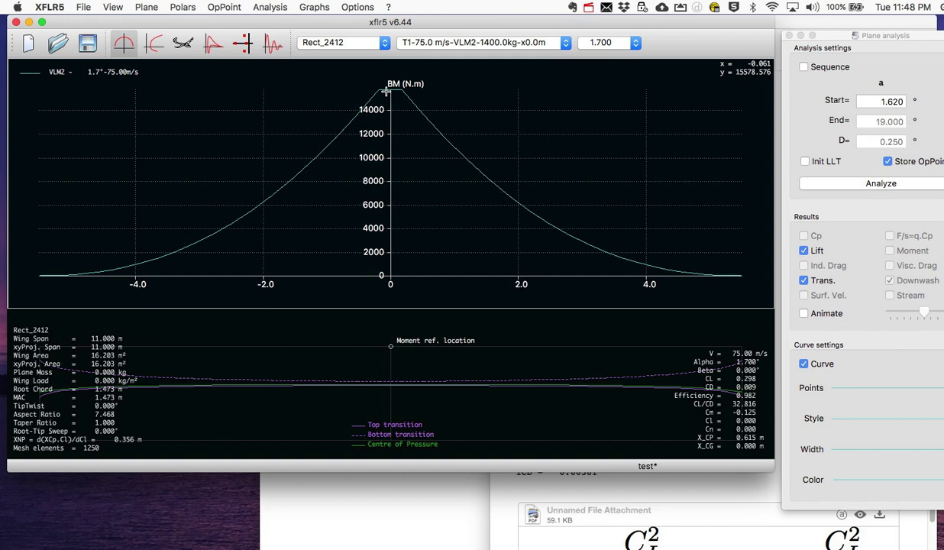
{"action": "left_click", "coordinate": [325, 42]}
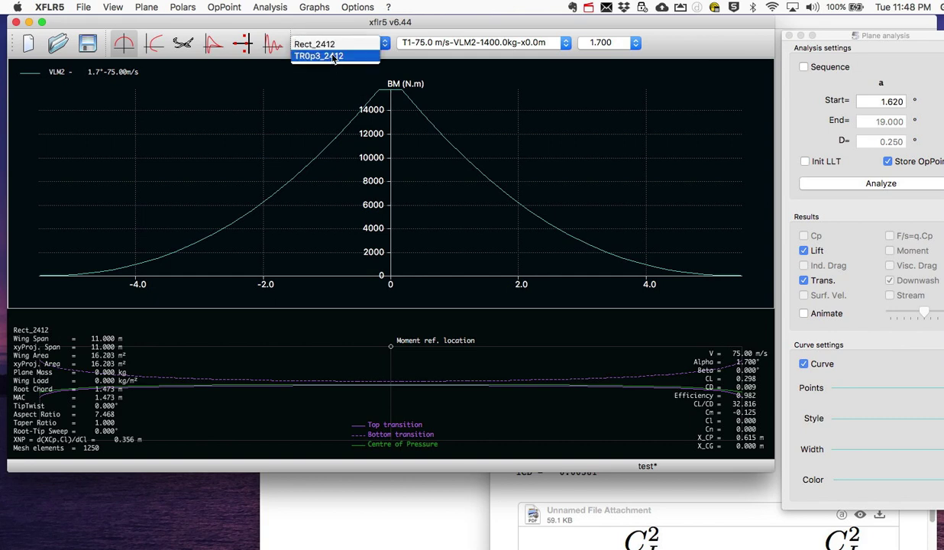
{"action": "left_click", "coordinate": [321, 55]}
{"action": "left_click", "coordinate": [603, 44]}
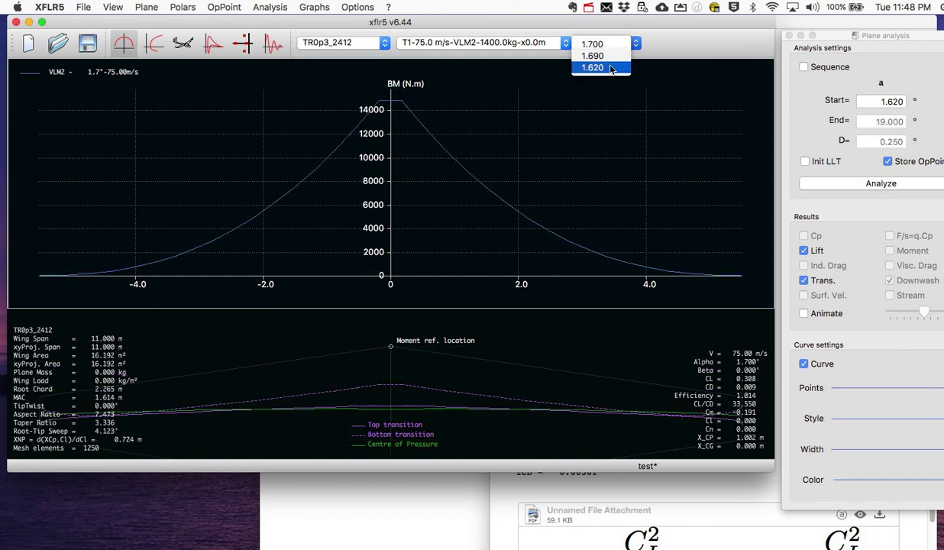
{"action": "left_click", "coordinate": [600, 66]}
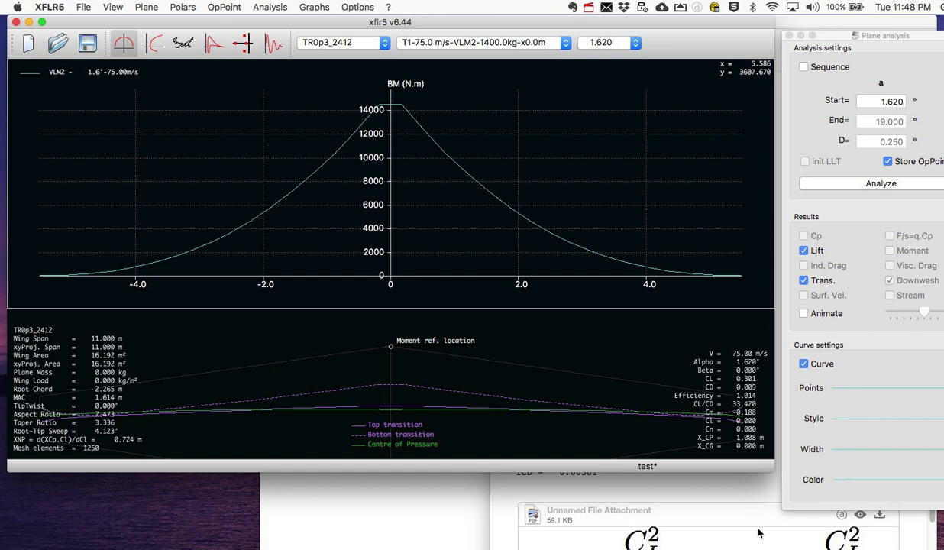
Switch to the Evernote note and add the bending moment value 14485 below the tapered wing's ICD line.
{"action": "left_click", "coordinate": [621, 483]}
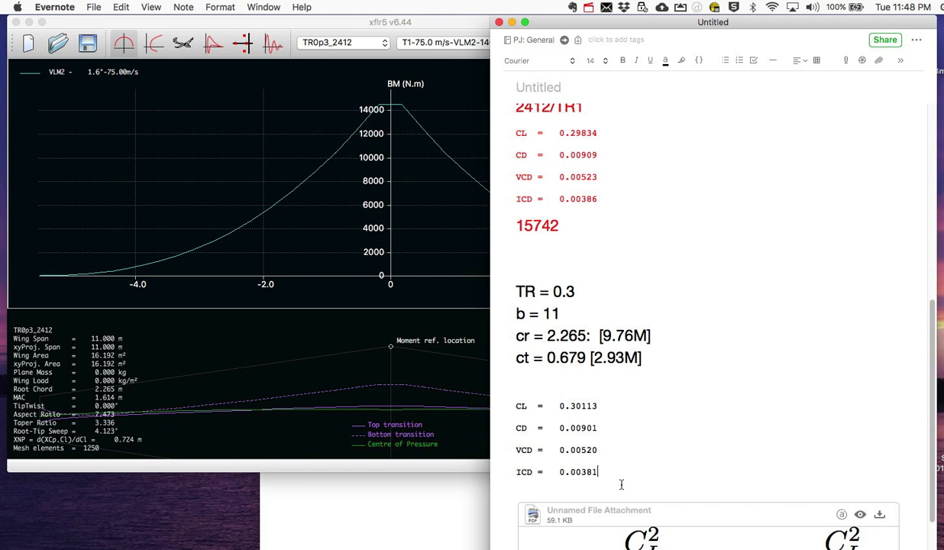
{"action": "key", "text": "Return"}
{"action": "type", "text": "1448"}
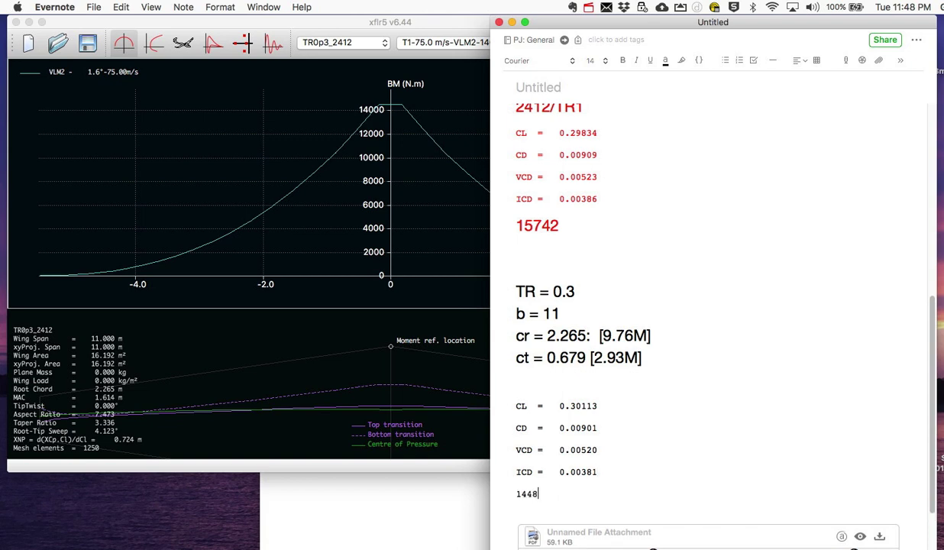
{"action": "type", "text": "5"}
Return to XFLR5 and plot TR0p3_2412's local lift coefficient against span instead of the bending moment.
{"action": "left_click", "coordinate": [323, 428]}
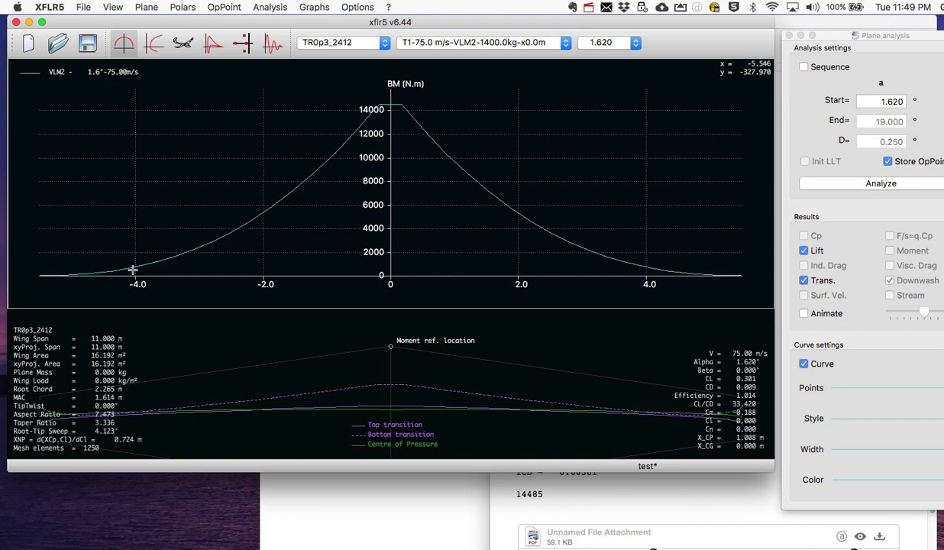
{"action": "double_click", "coordinate": [287, 136]}
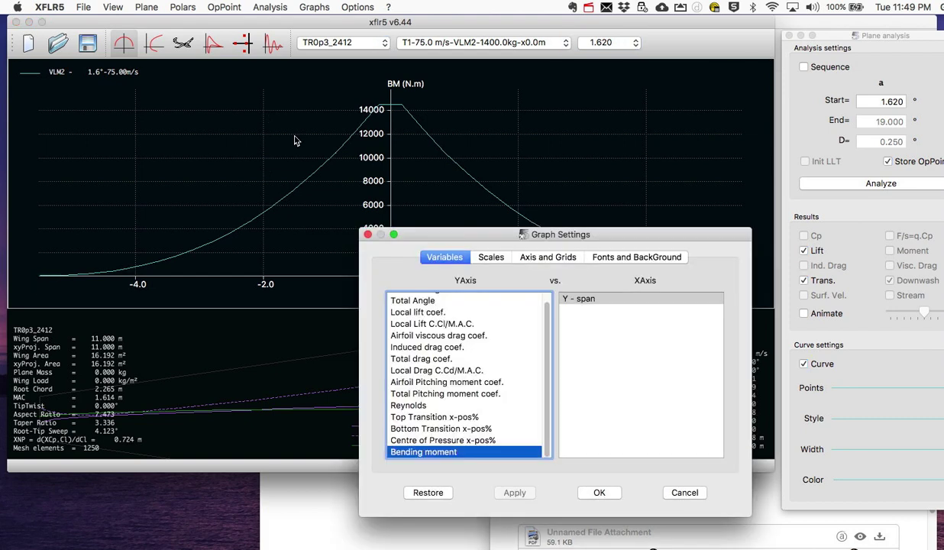
{"action": "left_click", "coordinate": [410, 312]}
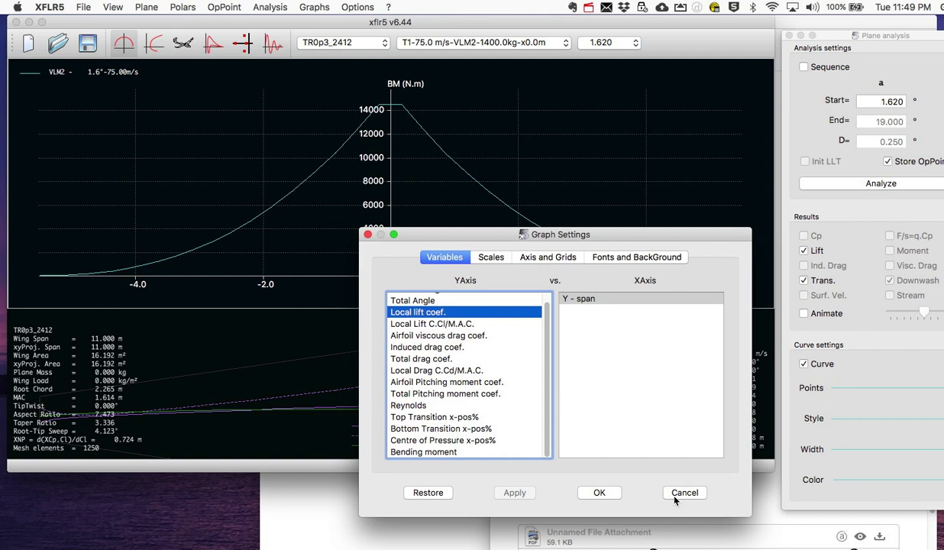
{"action": "left_click", "coordinate": [599, 493]}
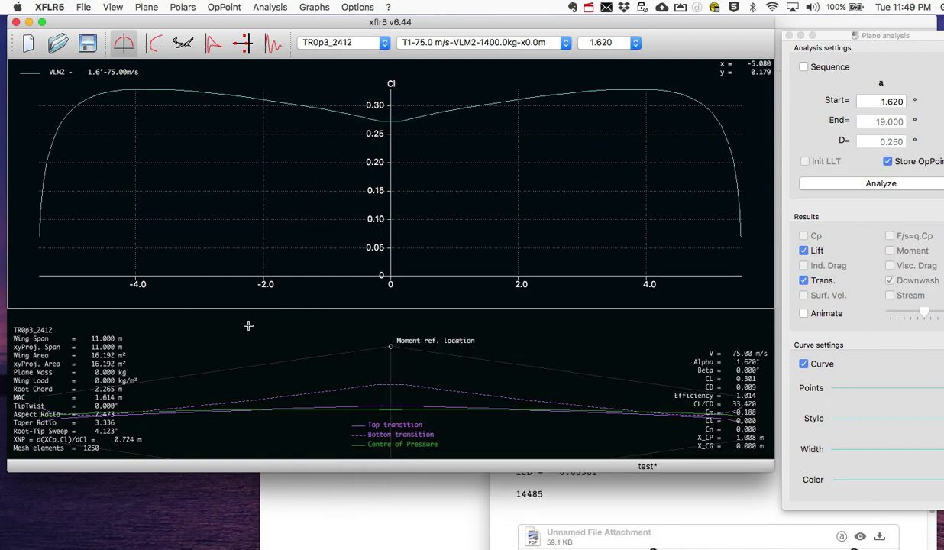
{"action": "double_click", "coordinate": [278, 237]}
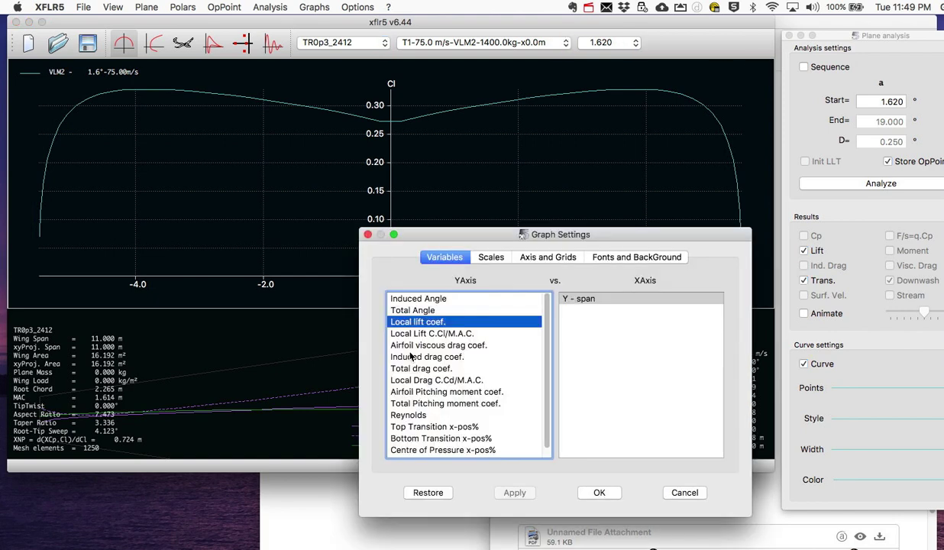
{"action": "scroll", "coordinate": [414, 357], "scroll_direction": "down", "scroll_amount": 1}
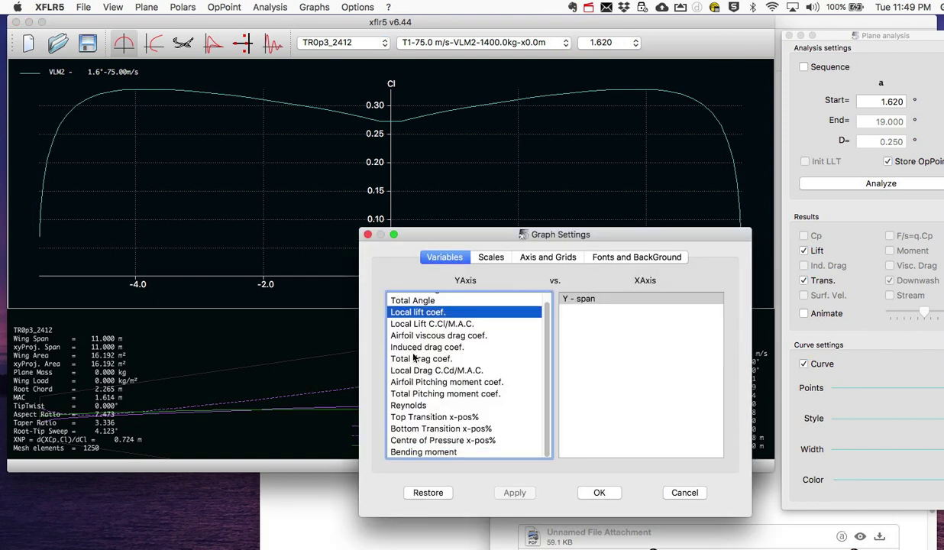
{"action": "scroll", "coordinate": [414, 358], "scroll_direction": "up", "scroll_amount": 1}
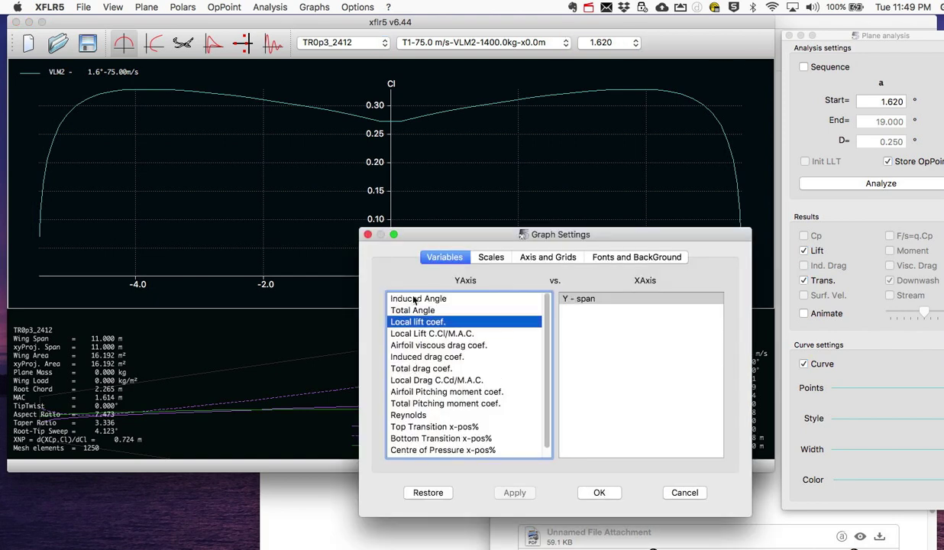
{"action": "left_click", "coordinate": [589, 491]}
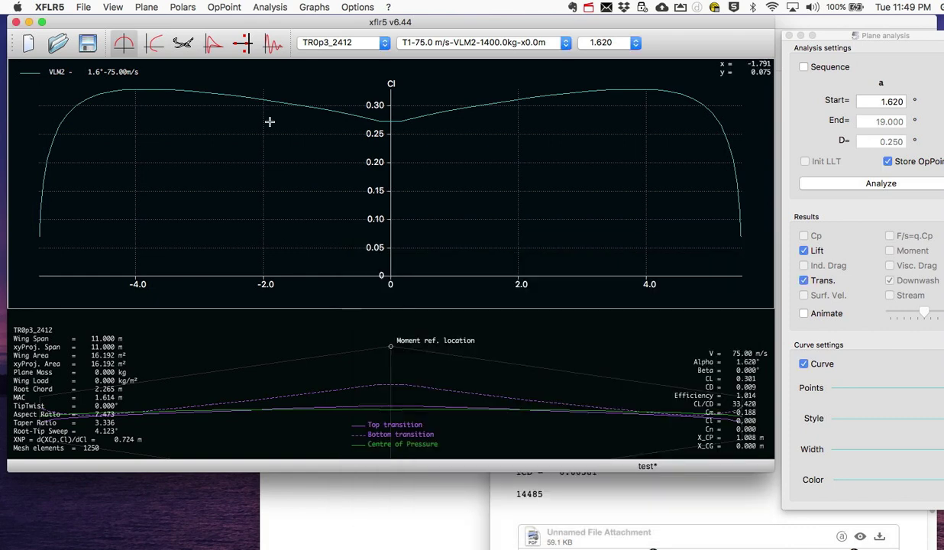
Show the wings in the 3D view and examine Rect_2412's lift distribution from the front at the 1.700° operating point.
{"action": "left_click", "coordinate": [182, 42]}
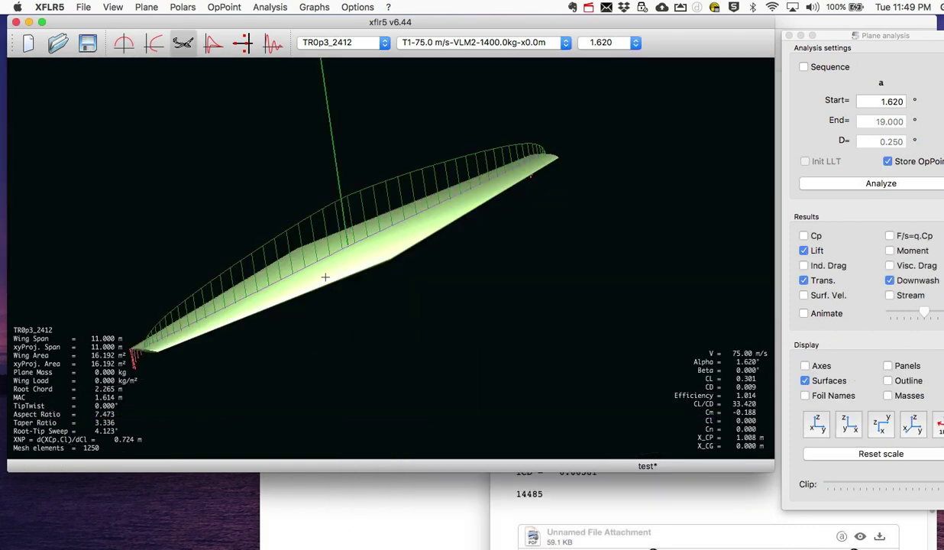
{"action": "left_click", "coordinate": [271, 289]}
{"action": "left_click_drag", "start_coordinate": [271, 289], "coordinate": [249, 191]}
{"action": "left_click", "coordinate": [335, 49]}
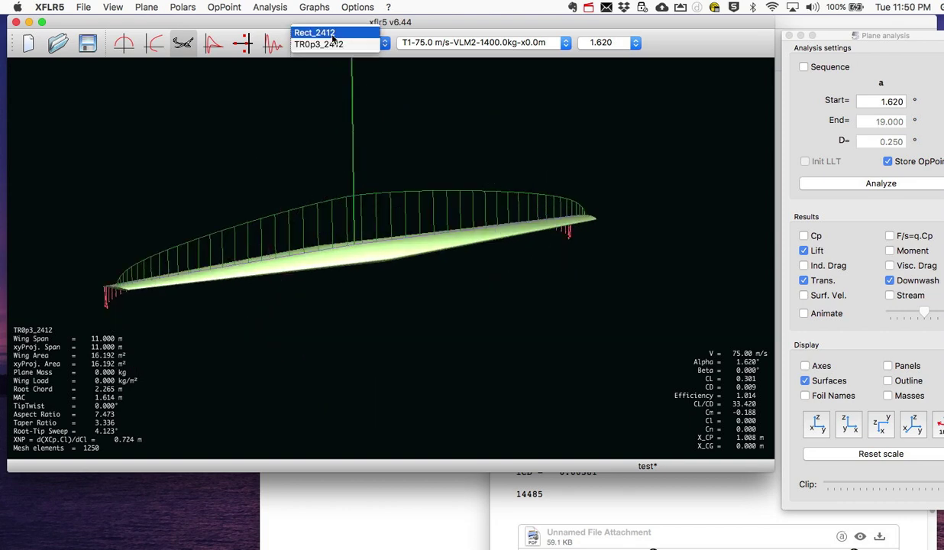
{"action": "left_click", "coordinate": [332, 33]}
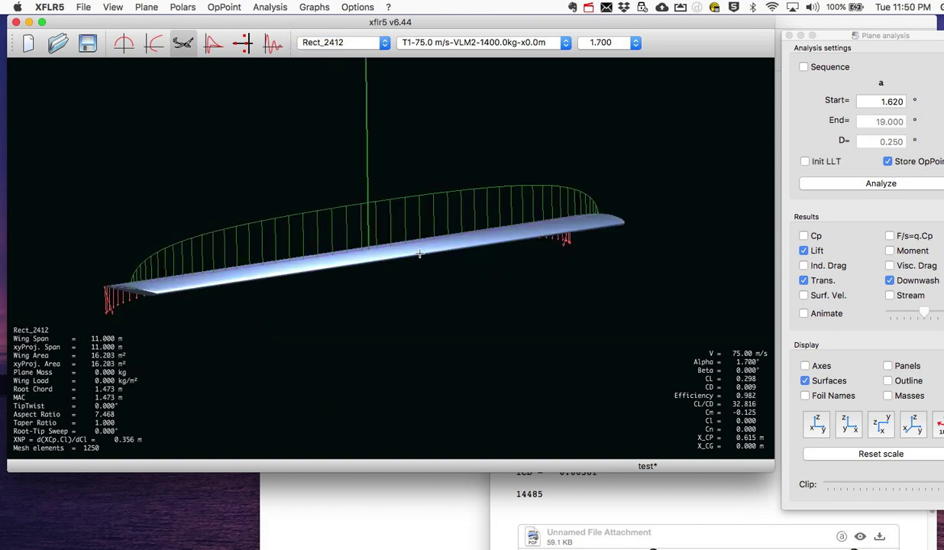
{"action": "left_click_drag", "start_coordinate": [453, 284], "coordinate": [336, 281]}
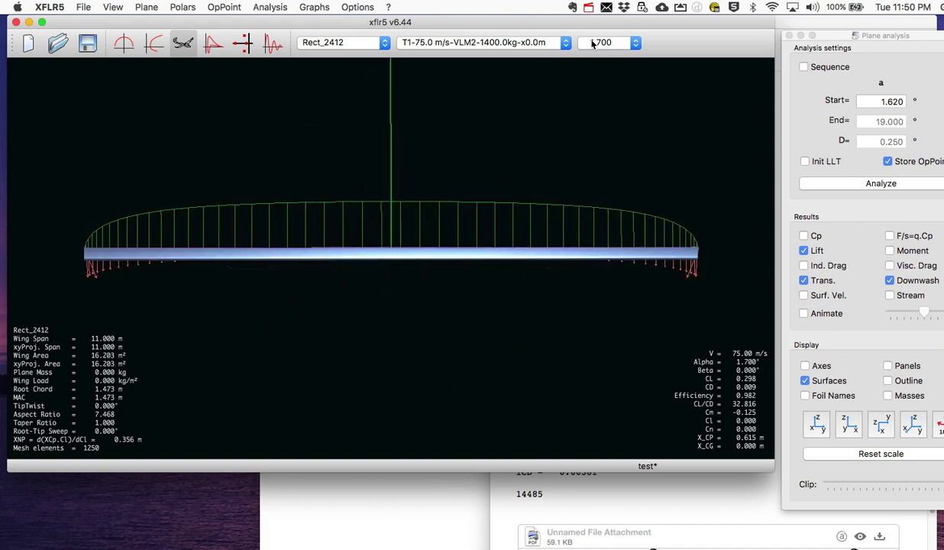
{"action": "left_click", "coordinate": [595, 43]}
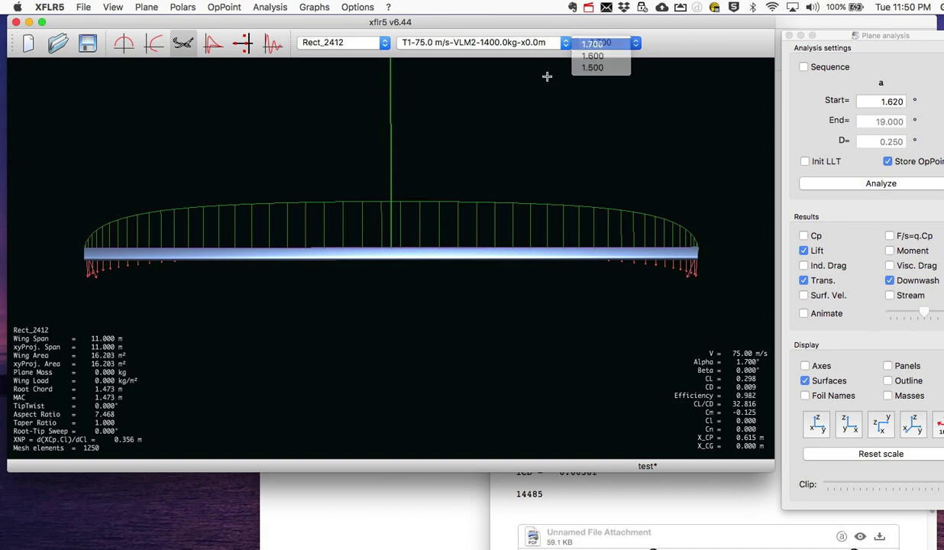
{"action": "left_click", "coordinate": [302, 241]}
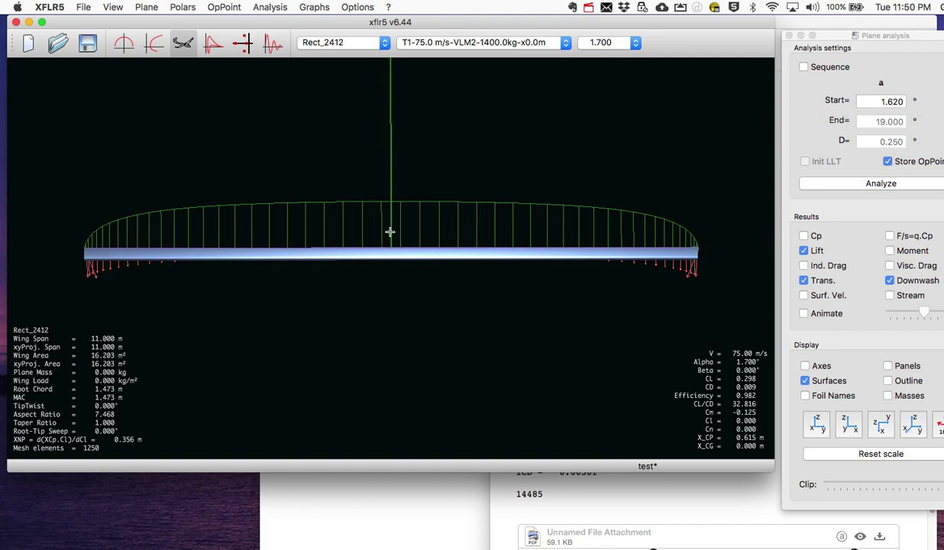
Display TR0p3_2412 at 1.620° in the 3D view and examine its spanwise lift distribution for comparison with the rectangular wing.
{"action": "left_click", "coordinate": [347, 45]}
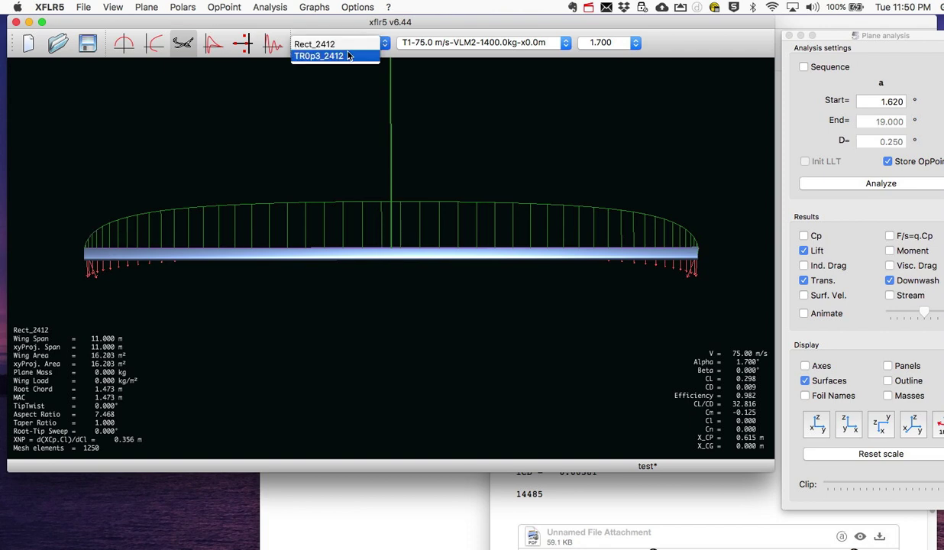
{"action": "left_click", "coordinate": [338, 57]}
{"action": "left_click", "coordinate": [603, 44]}
{"action": "left_click", "coordinate": [606, 69]}
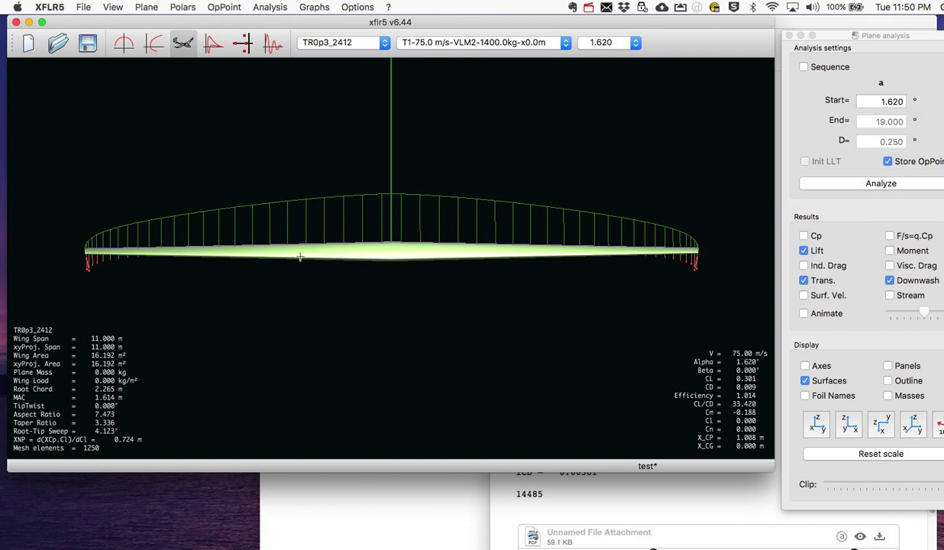
{"action": "left_click_drag", "start_coordinate": [300, 255], "coordinate": [325, 274]}
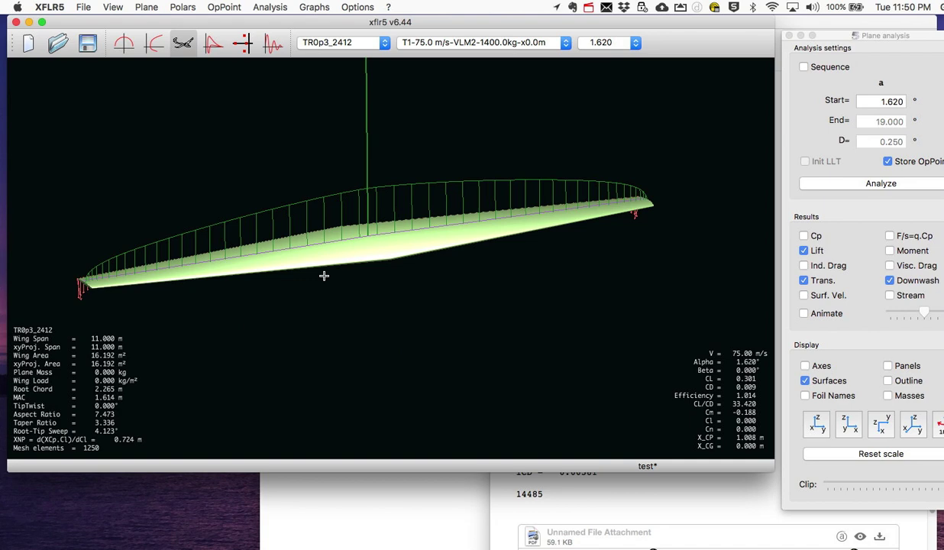
{"action": "left_click_drag", "start_coordinate": [319, 283], "coordinate": [342, 301]}
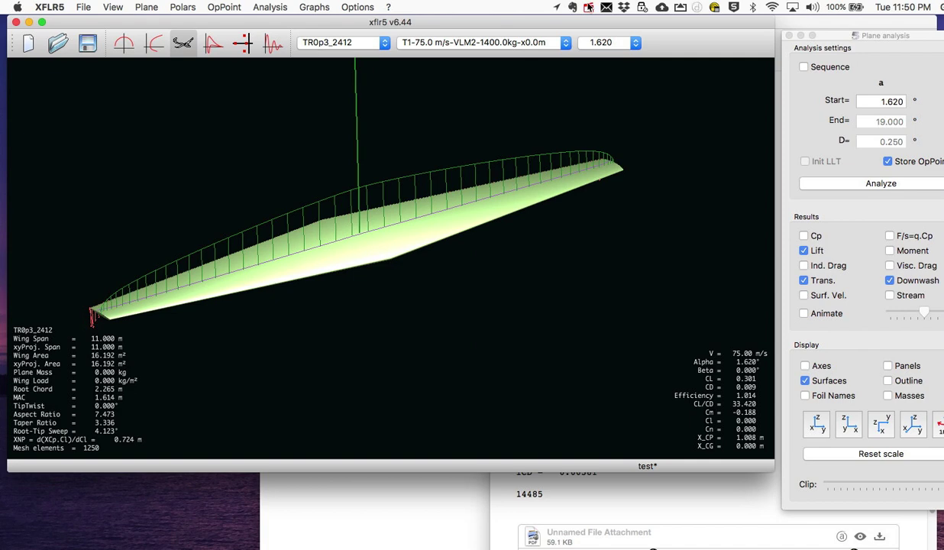
{"action": "left_click", "coordinate": [589, 7]}
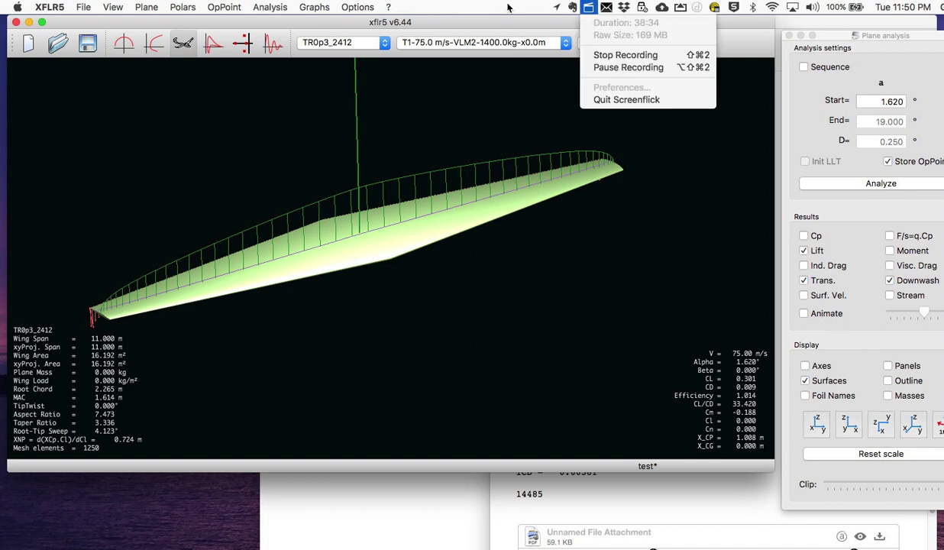
{"action": "left_click", "coordinate": [474, 47]}
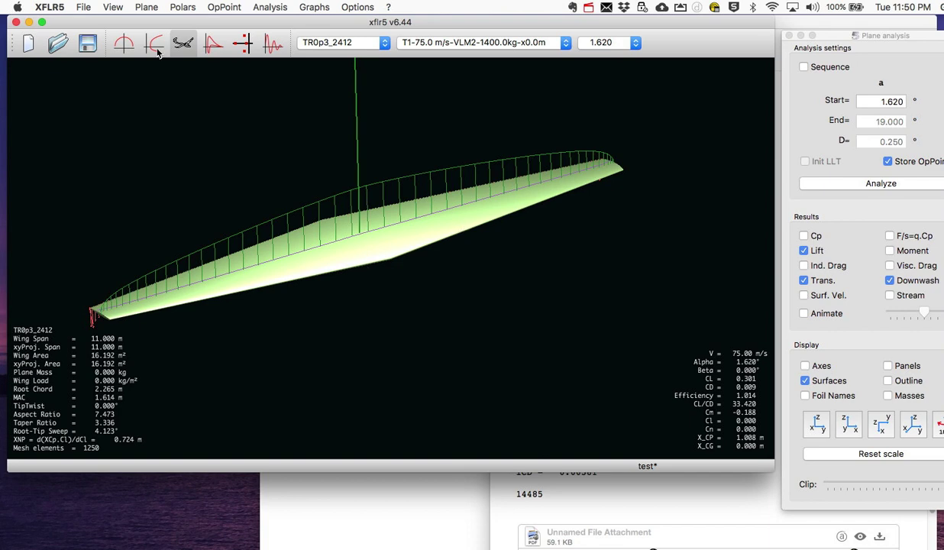
{"action": "left_click", "coordinate": [146, 6]}
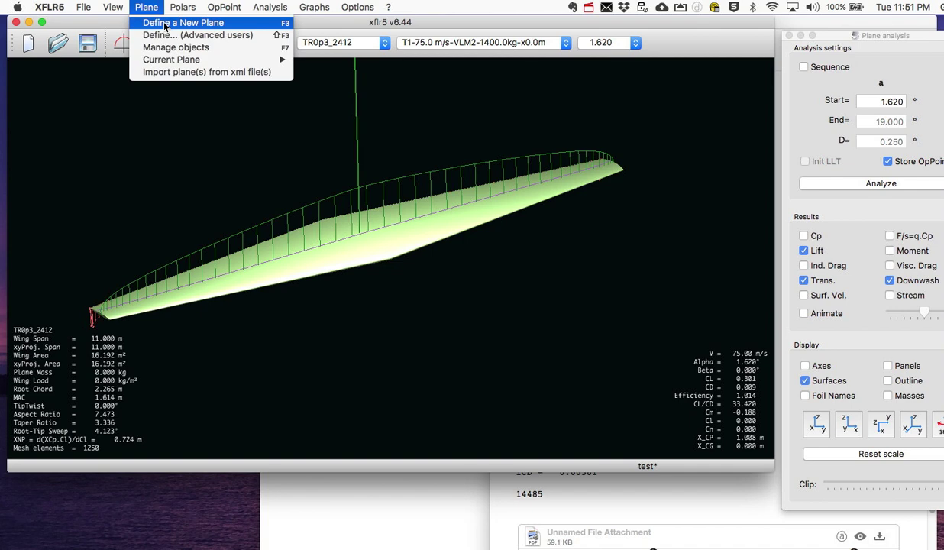
{"action": "left_click", "coordinate": [119, 25]}
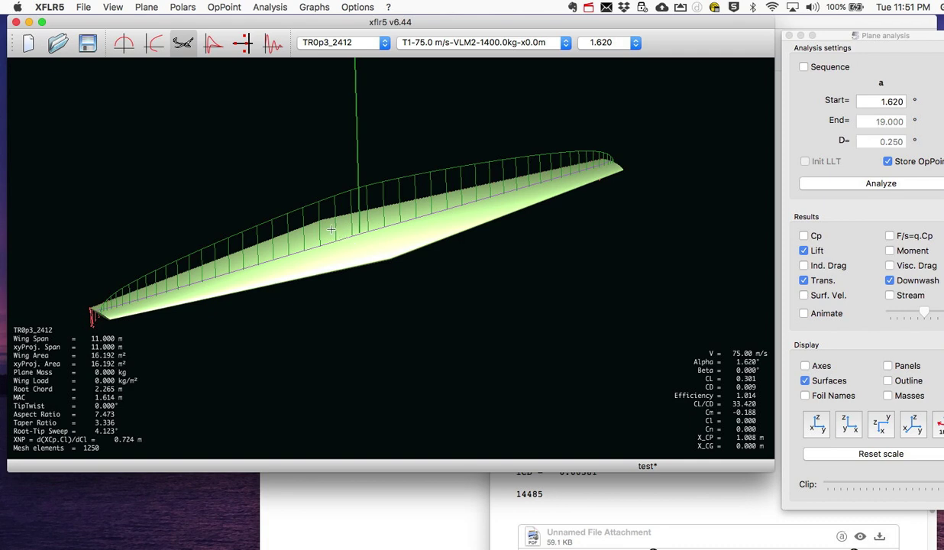
{"action": "left_click_drag", "start_coordinate": [330, 229], "coordinate": [326, 261]}
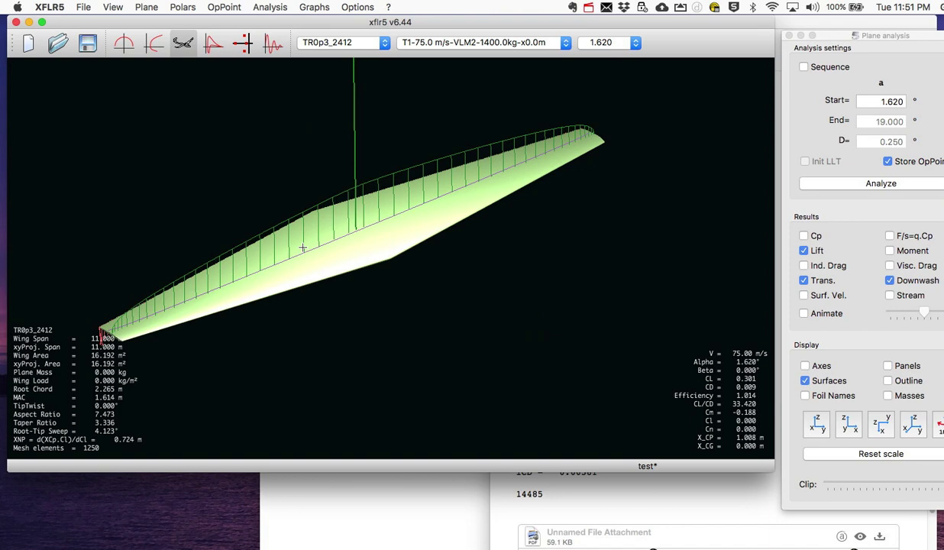
Switch to the Evernote note and compare the rectangular wing's ICD and VCD values with those of the tapered wing.
{"action": "left_click", "coordinate": [535, 504]}
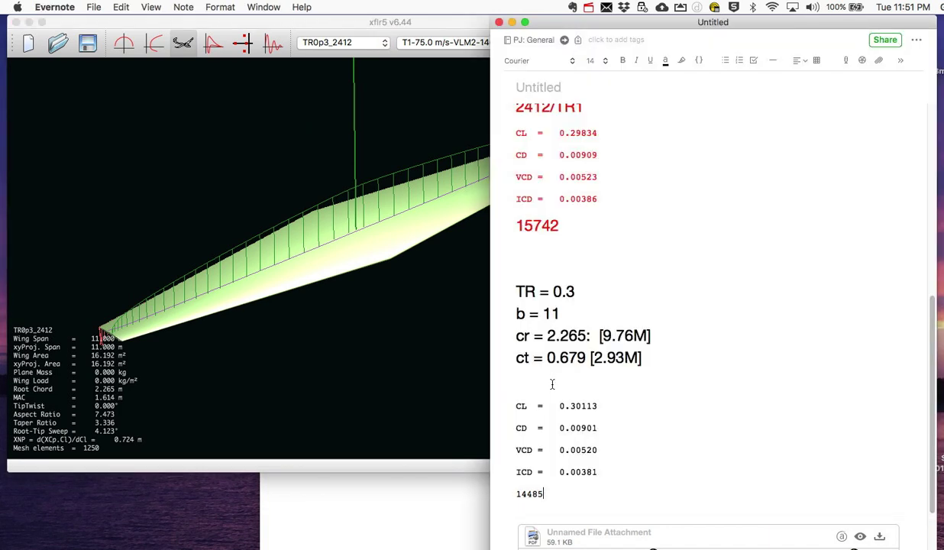
{"action": "double_click", "coordinate": [517, 174]}
{"action": "double_click", "coordinate": [532, 199]}
{"action": "left_click", "coordinate": [559, 199]}
{"action": "left_click", "coordinate": [598, 199], "text": "shift"}
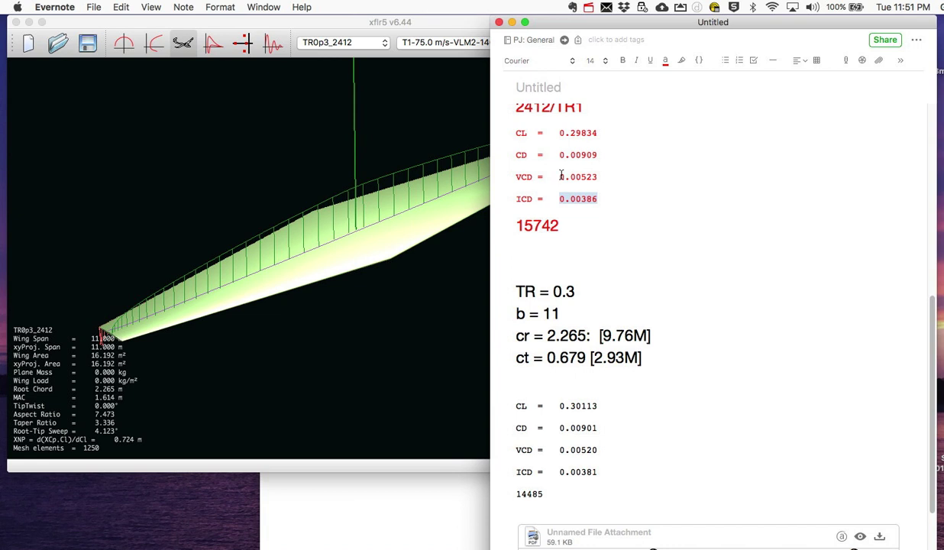
{"action": "left_click_drag", "start_coordinate": [559, 176], "coordinate": [599, 177]}
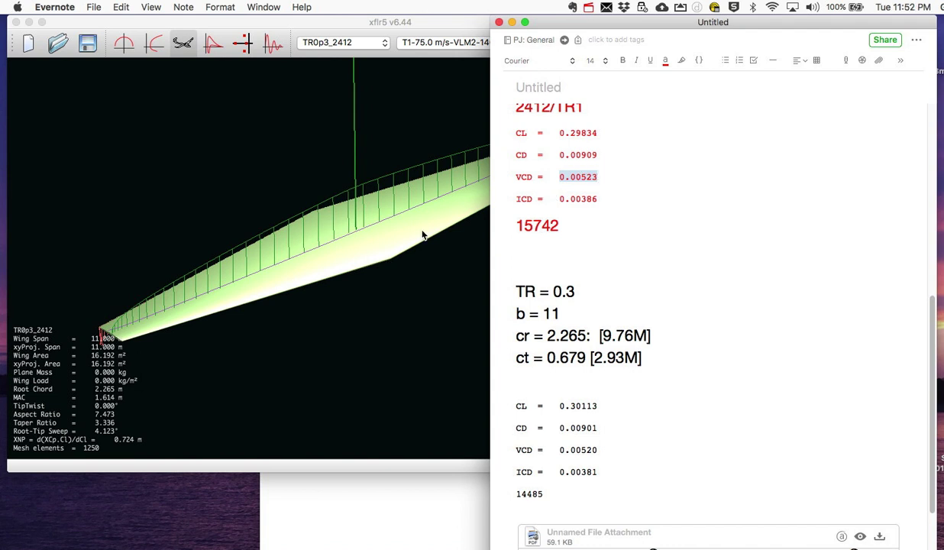
Return to XFLR5 and inspect the TR0p3_2412 planform and its lift distribution obliquely from above.
{"action": "left_click", "coordinate": [472, 231]}
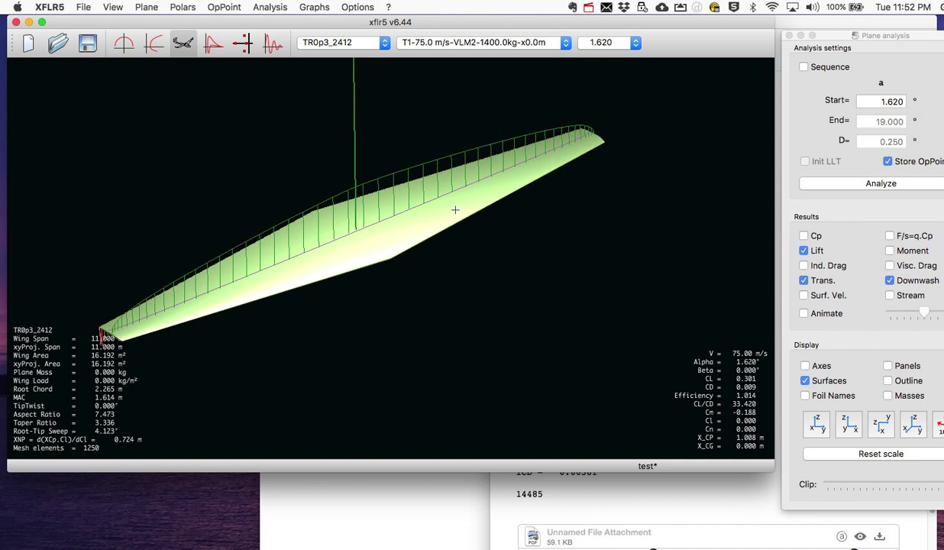
{"action": "left_click_drag", "start_coordinate": [441, 204], "coordinate": [455, 220]}
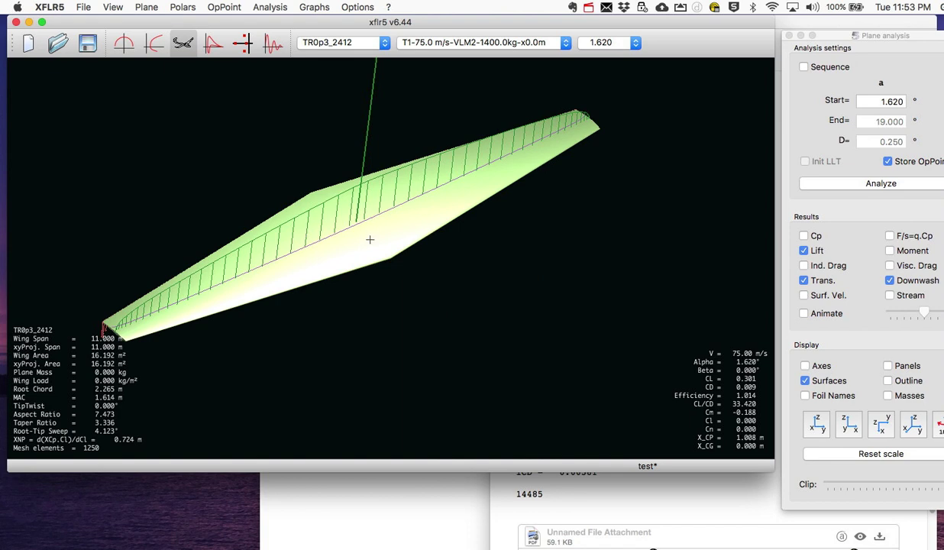
{"action": "mouse_move", "coordinate": [369, 237]}
{"action": "left_mouse_down"}
{"action": "mouse_move", "coordinate": [363, 223]}
{"action": "mouse_move", "coordinate": [387, 240]}
{"action": "left_mouse_up"}
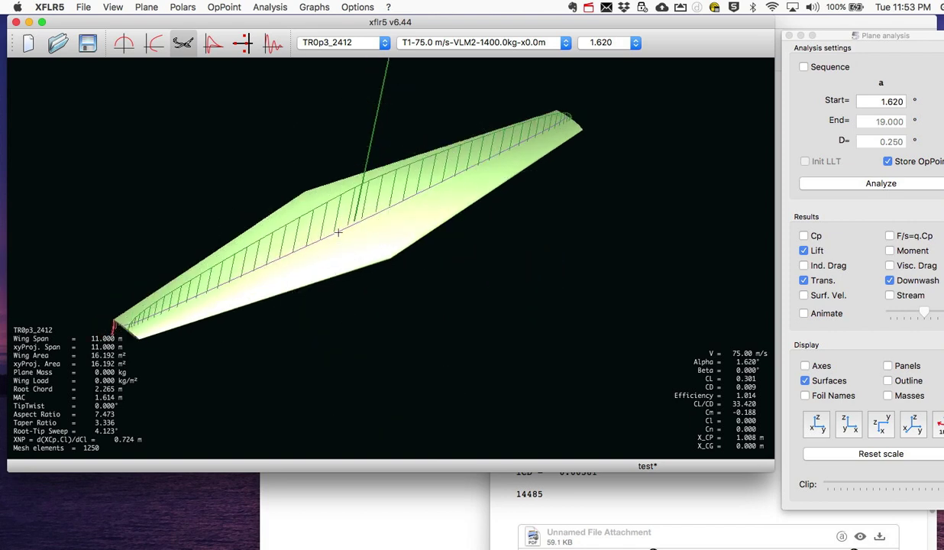